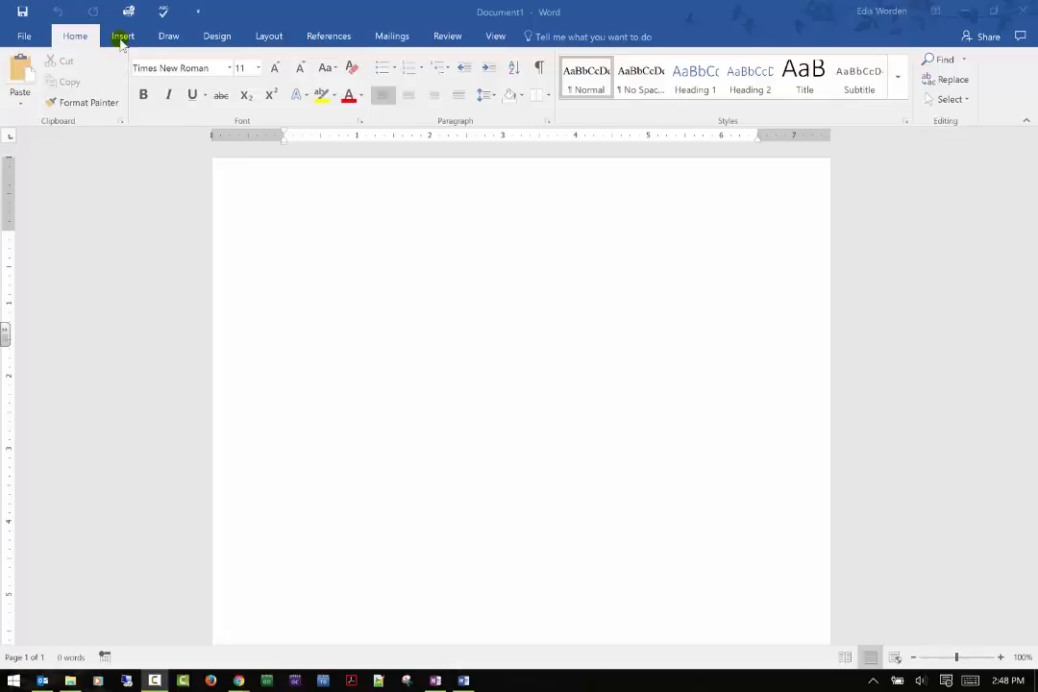
Open the recent document OneNote Intro.docx.
click(122, 37)
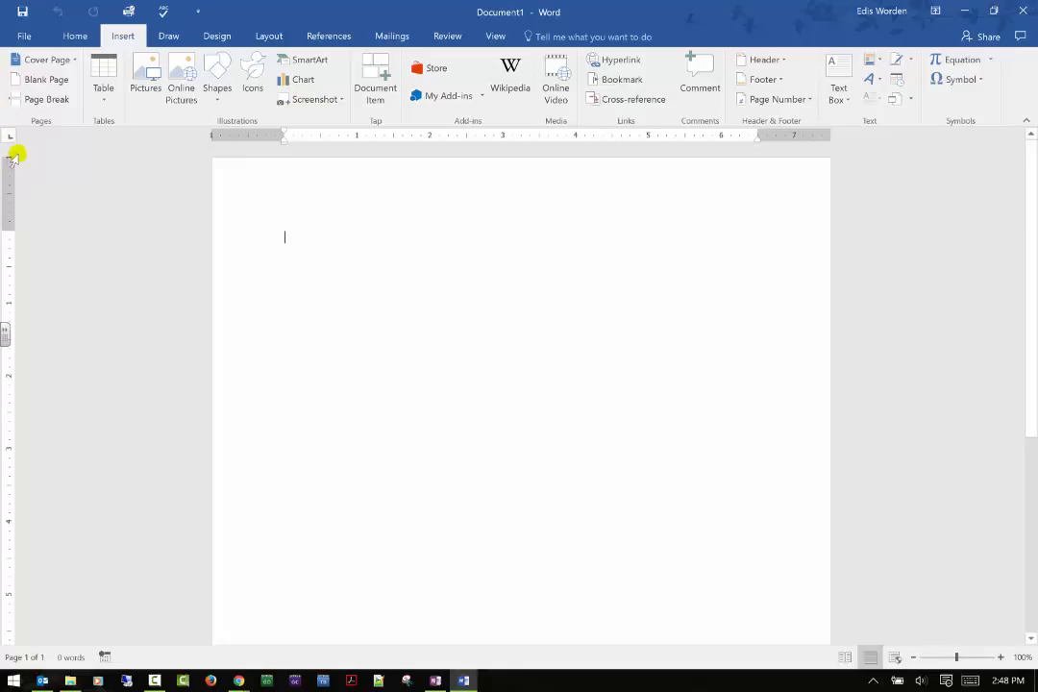
click(25, 35)
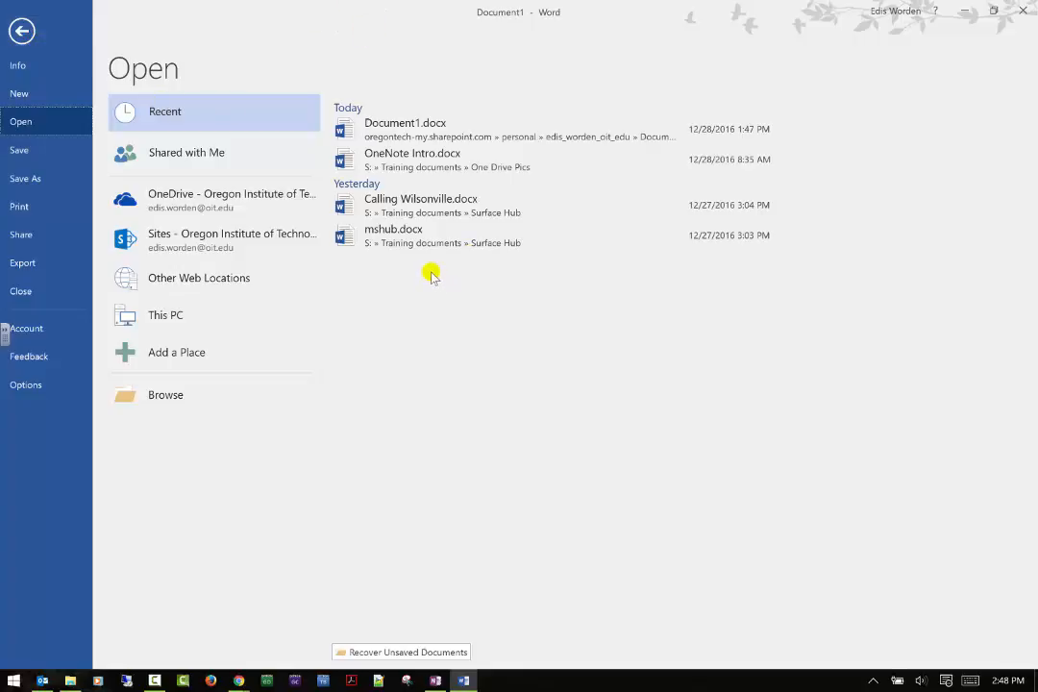
click(437, 154)
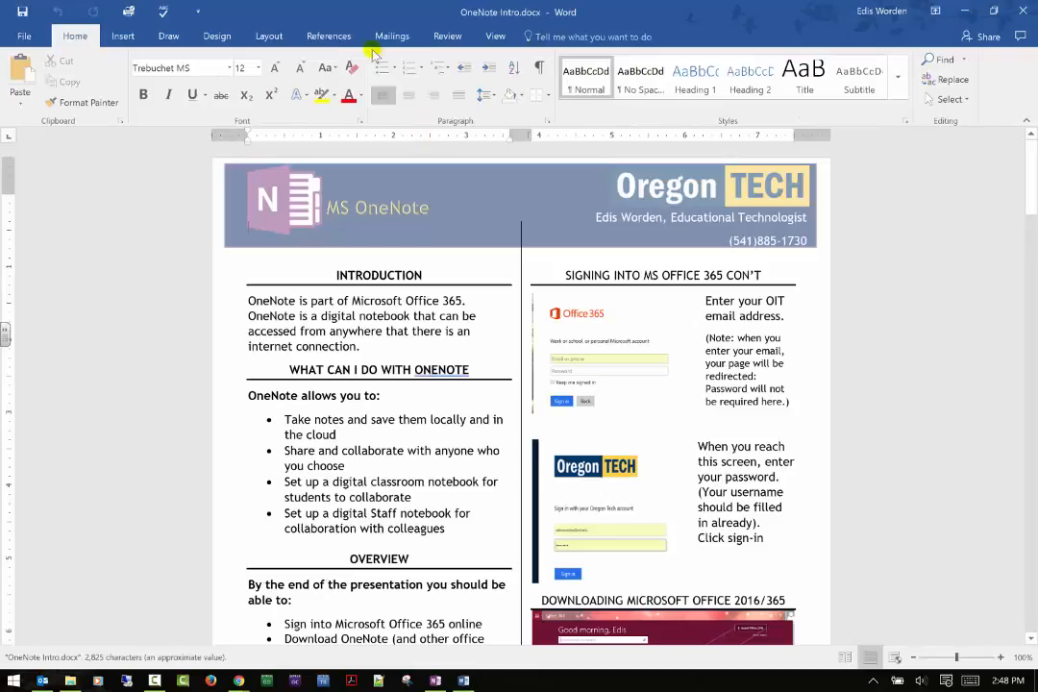
Insert the picture oitowl2.png from the OIT pictures folder after the Get App screenshot on the document's last page.
click(122, 36)
scroll(209, 216, down, 1)
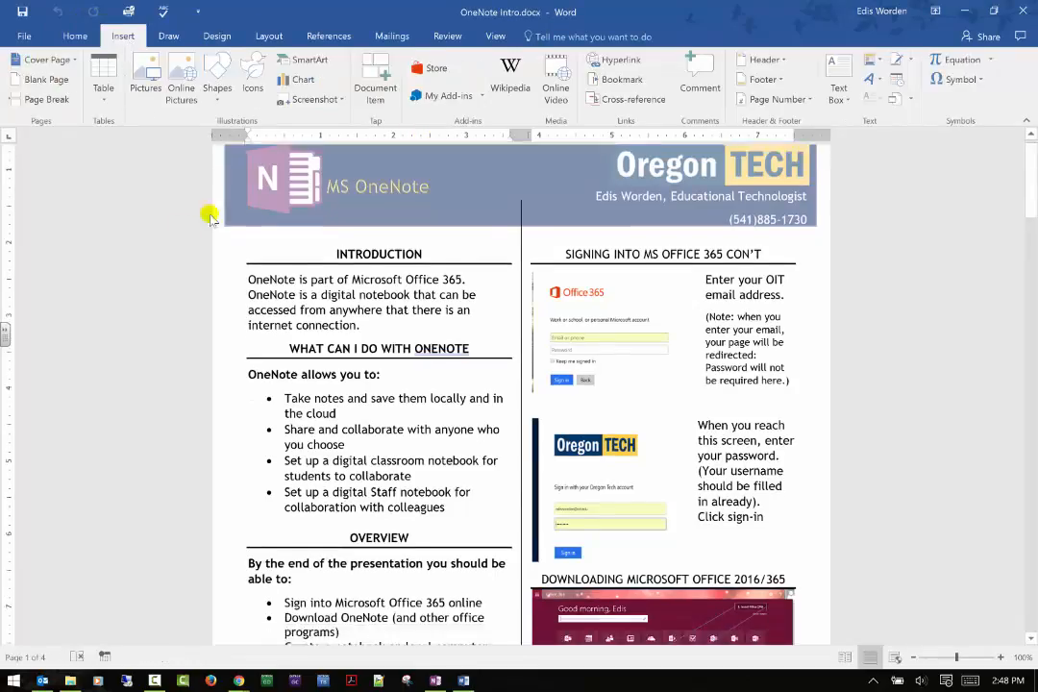
scroll(209, 216, down, 10)
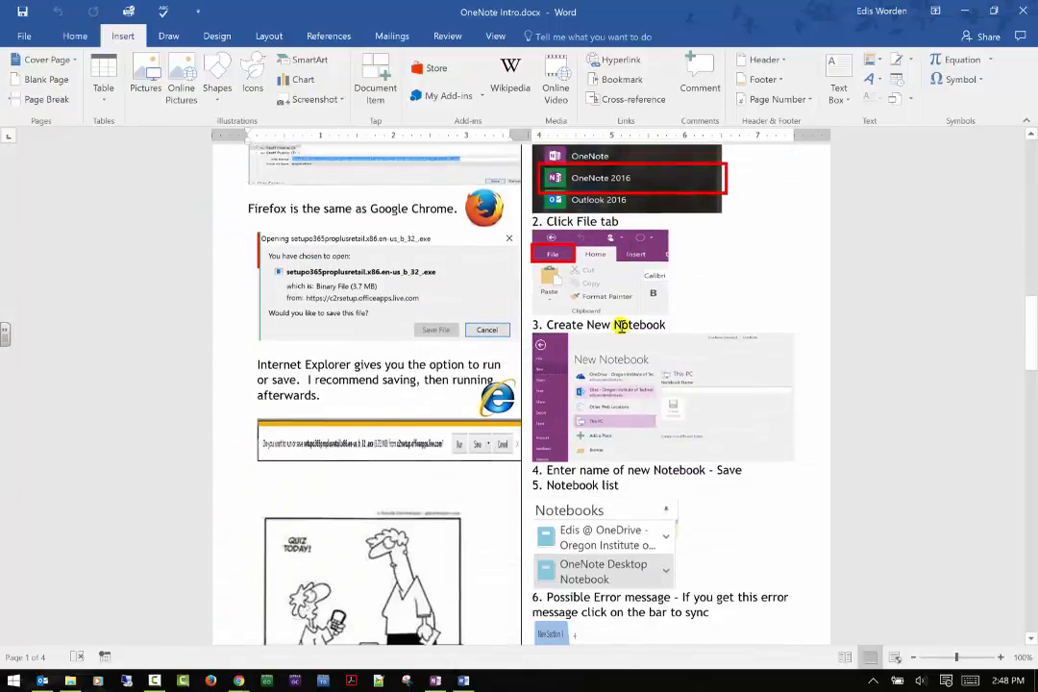
scroll(620, 326, down, 20)
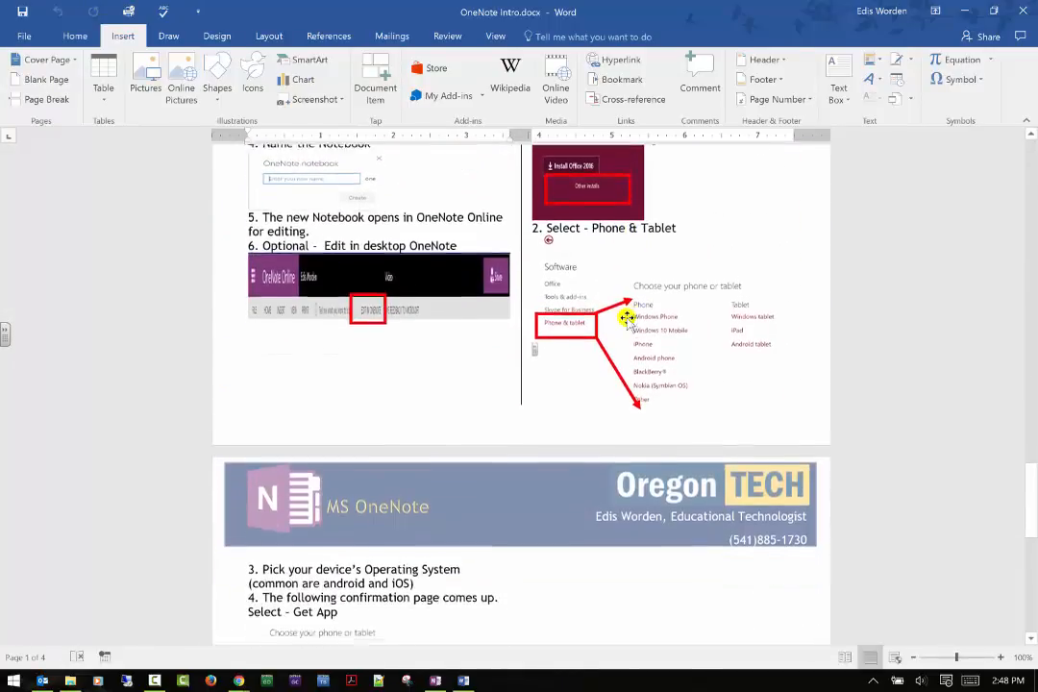
scroll(625, 317, down, 8)
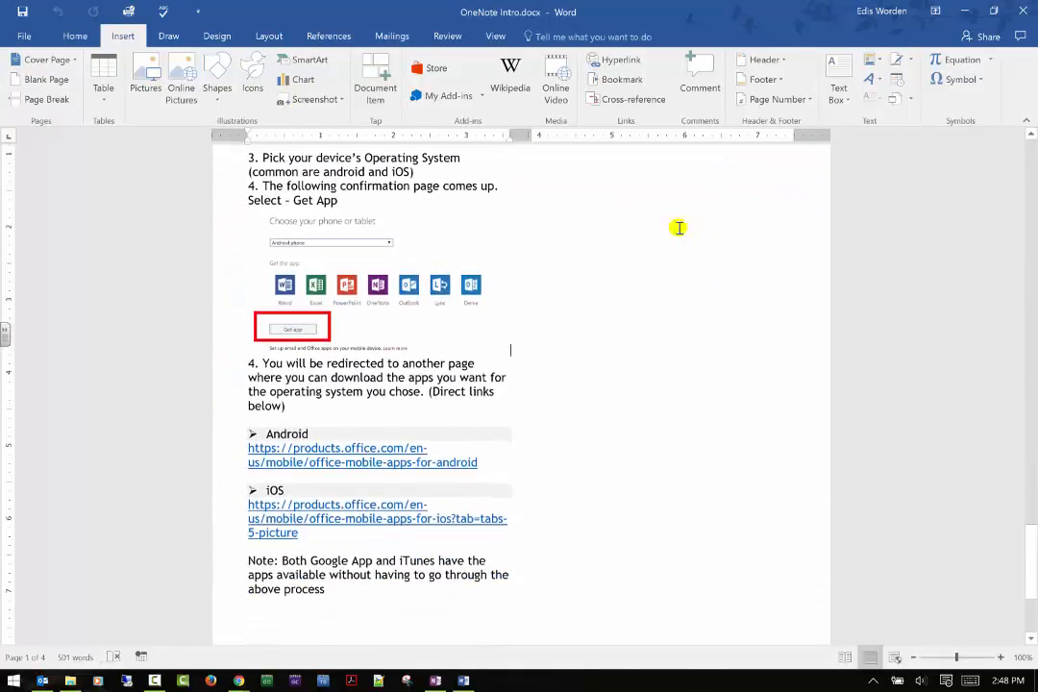
click(146, 87)
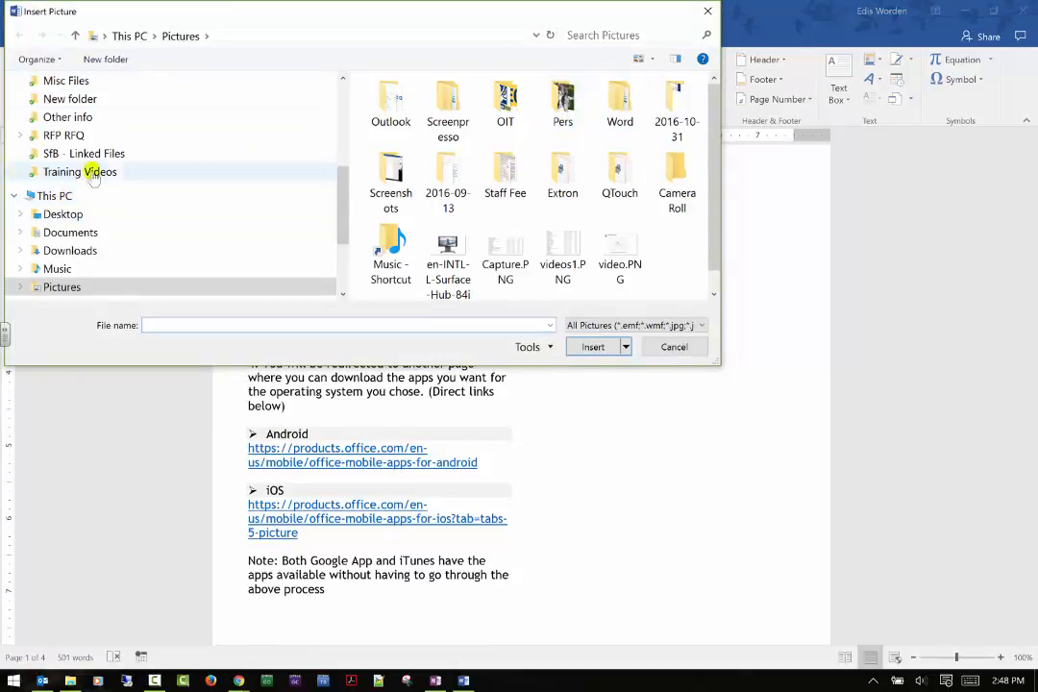
scroll(95, 213, up, 2)
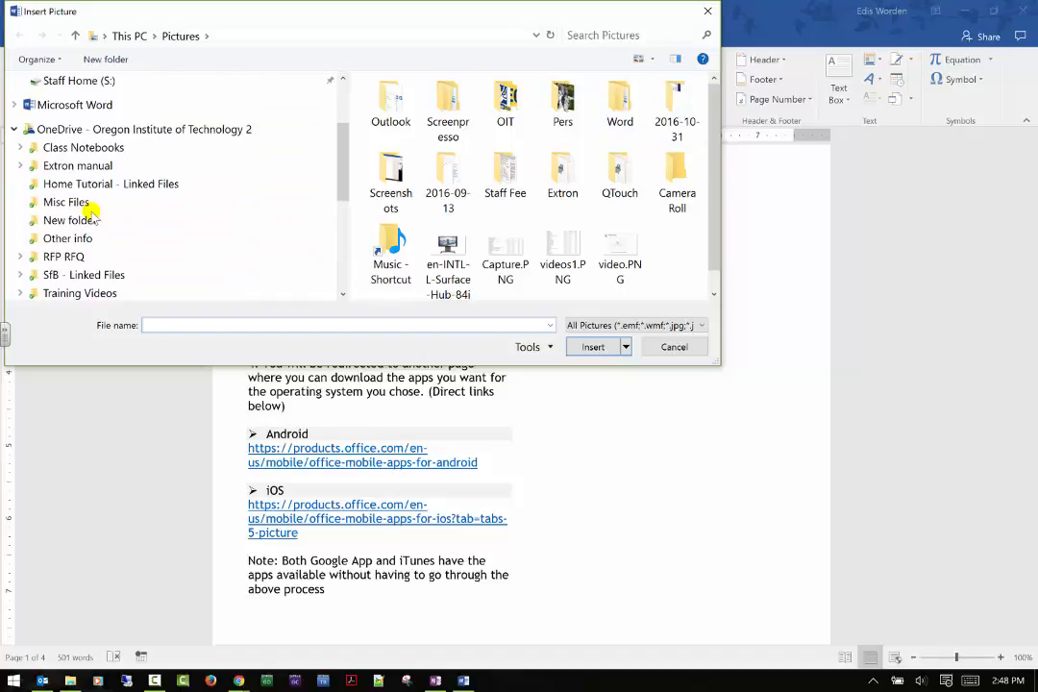
scroll(123, 171, up, 2)
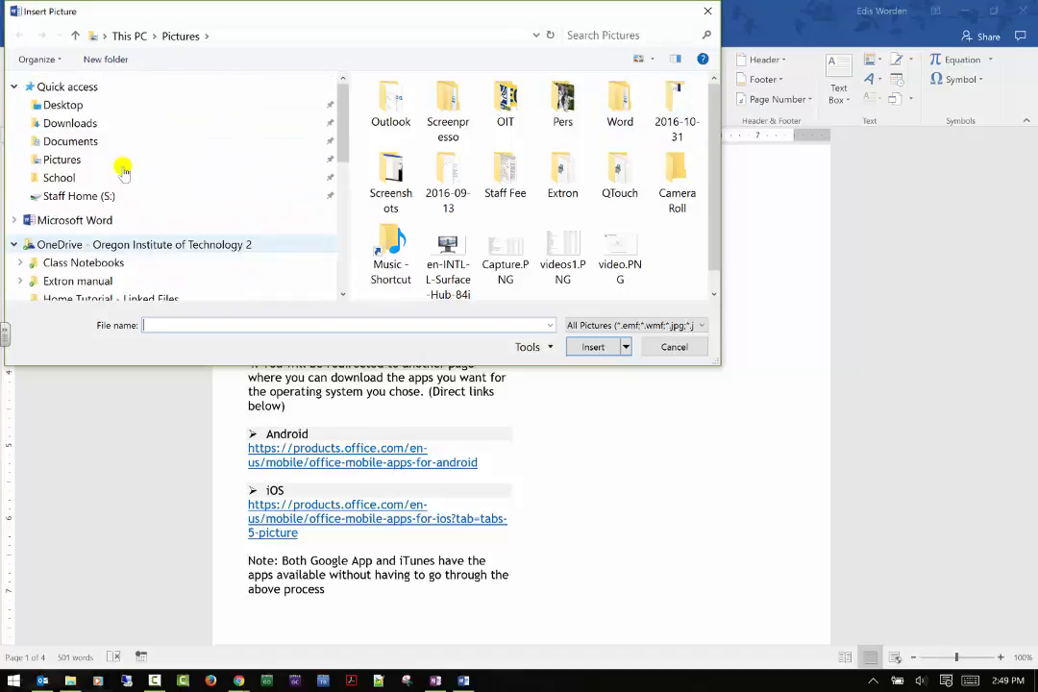
click(65, 159)
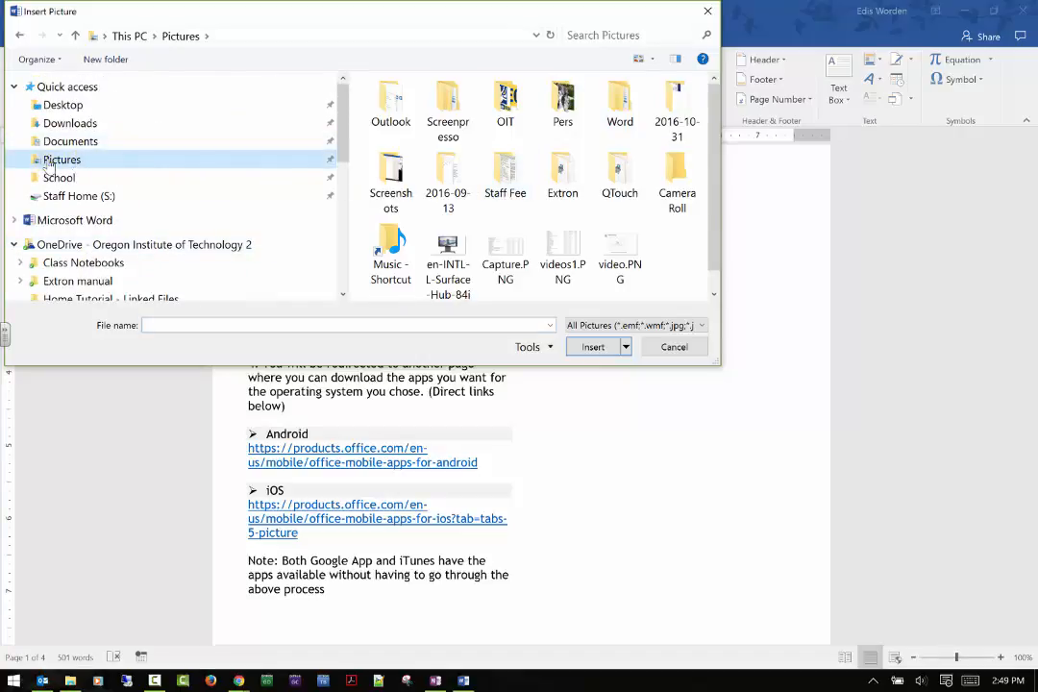
double_click(504, 101)
click(491, 106)
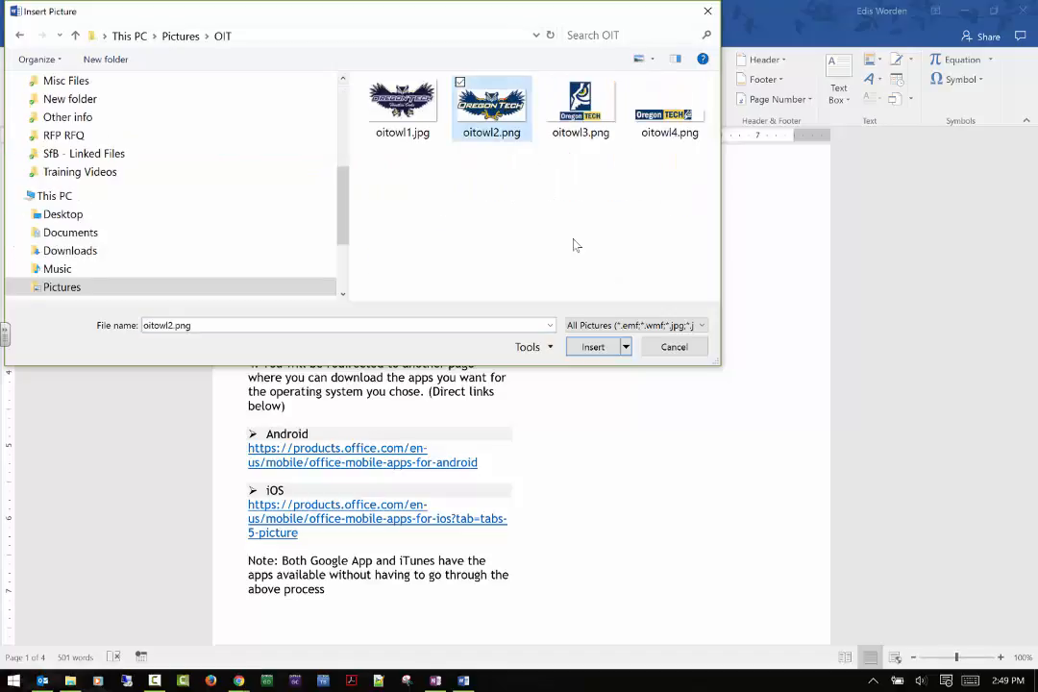
click(601, 346)
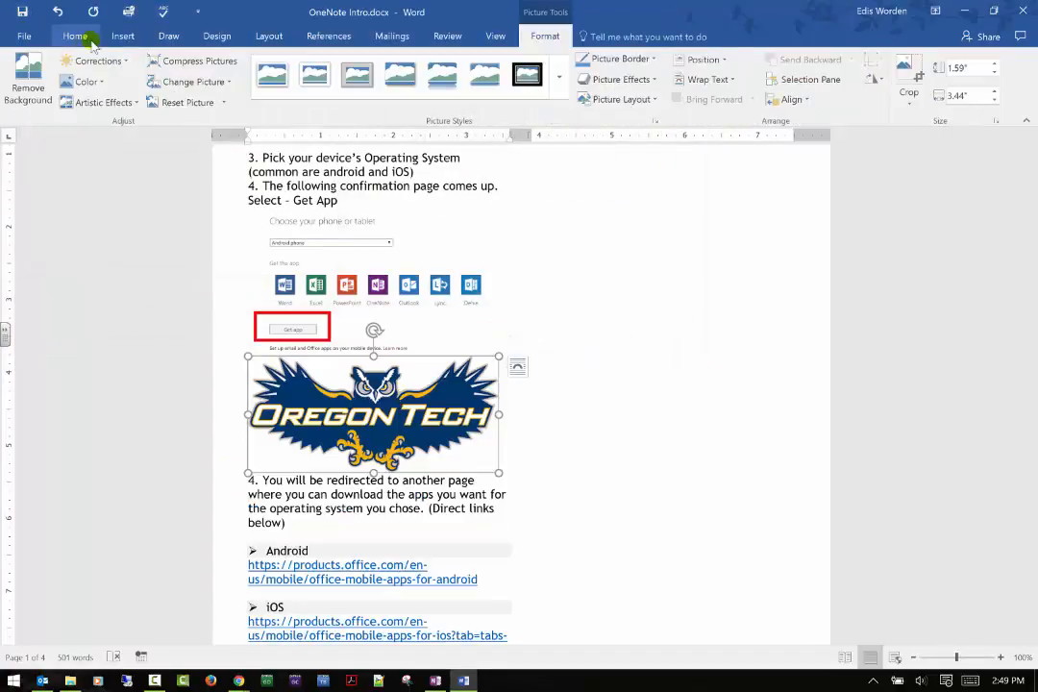
Search Bing images for "cat" and insert the white kitten photo in place of the selected owl logo.
click(122, 37)
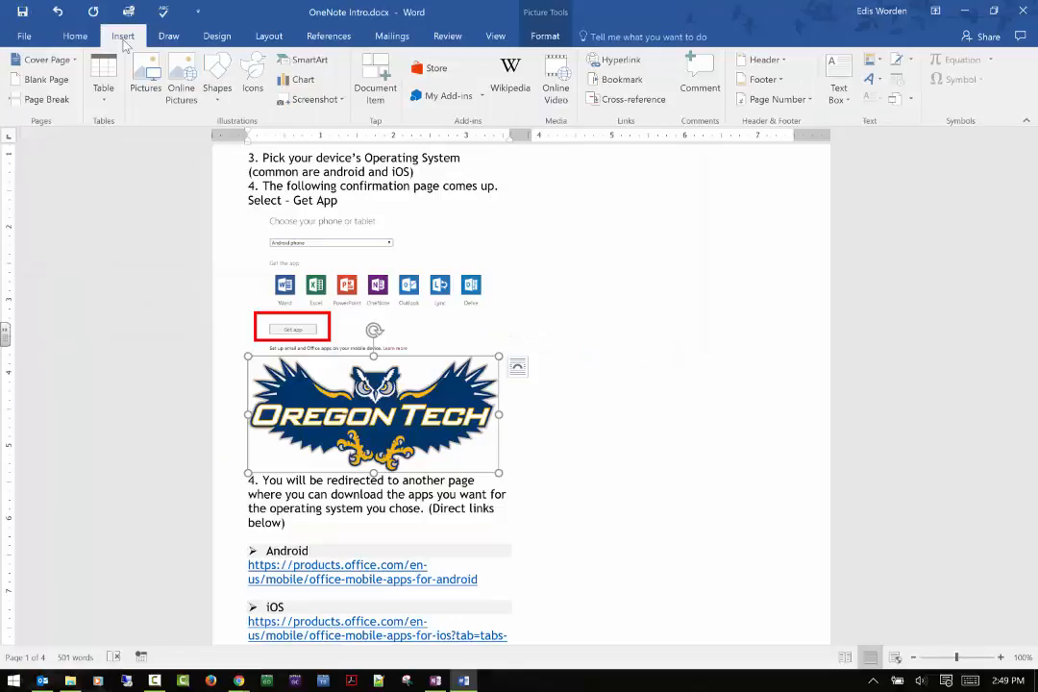
click(195, 100)
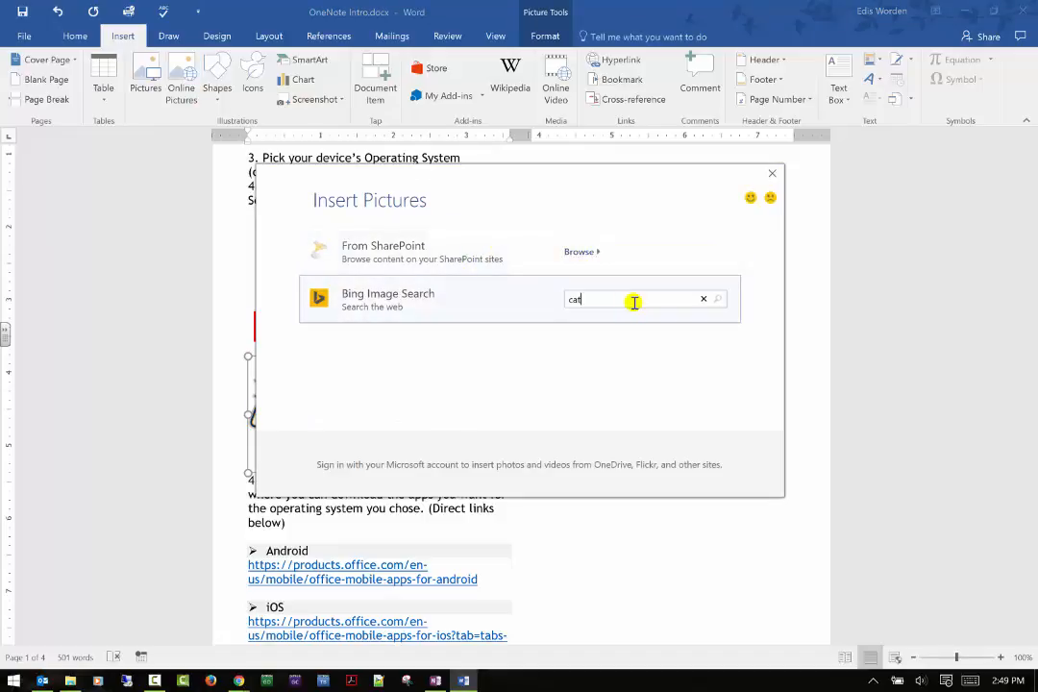
key(Return)
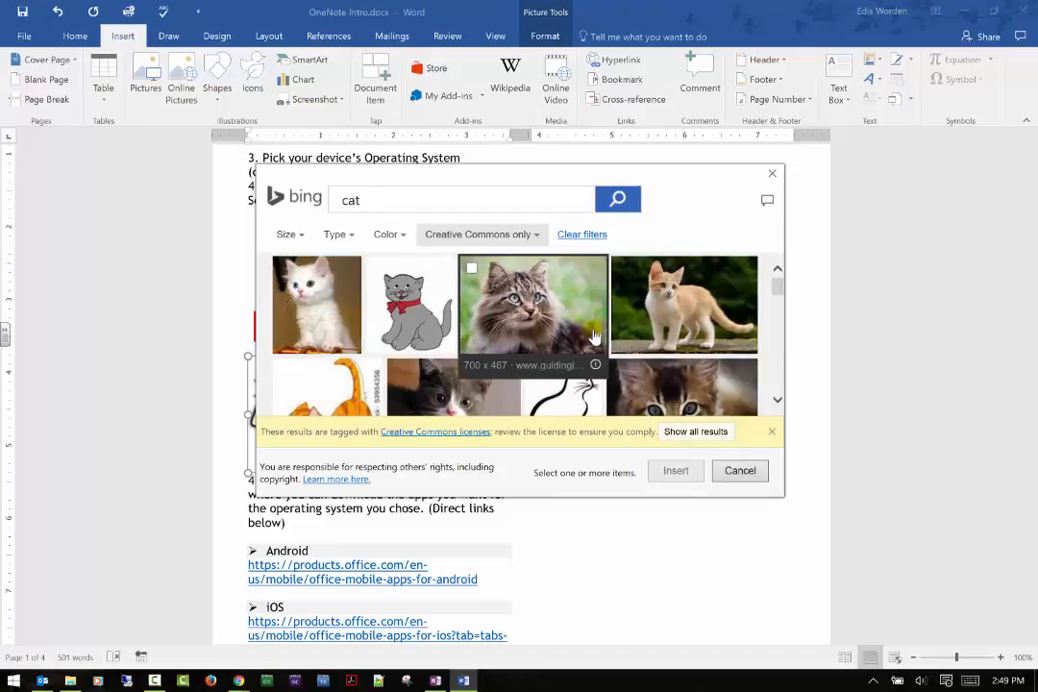
click(288, 289)
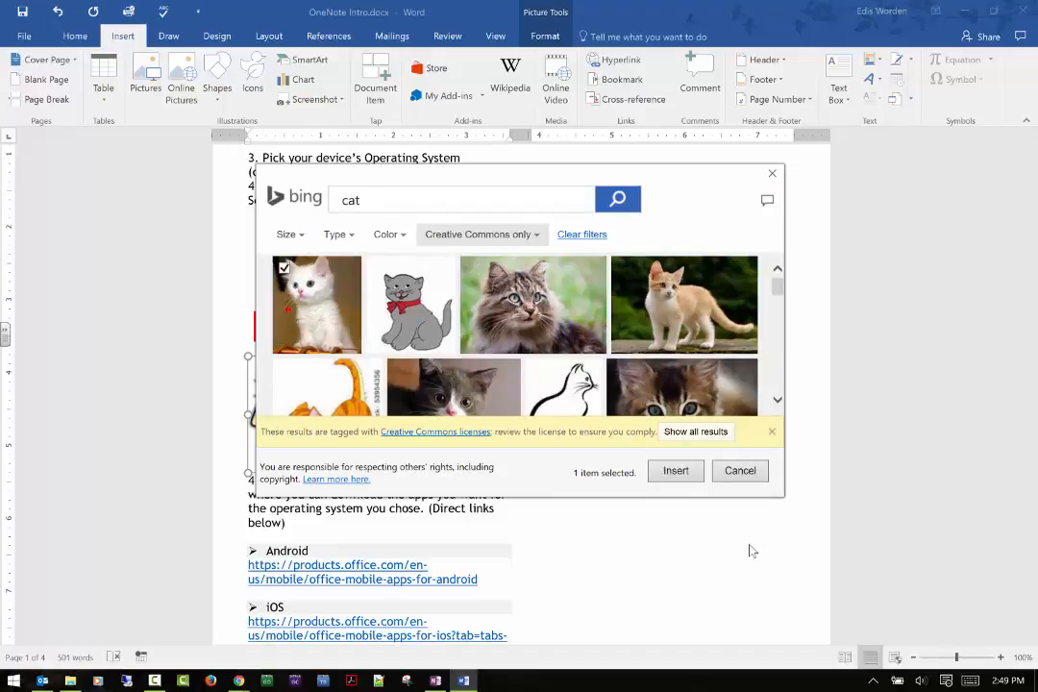
click(672, 470)
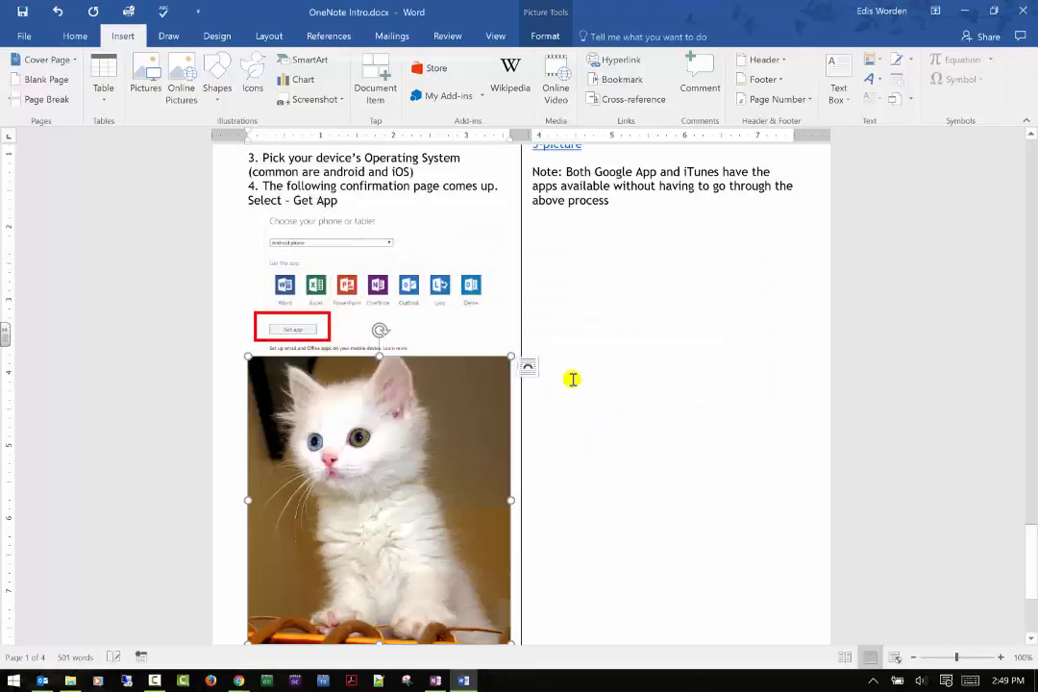
Insert a table of 10 columns by 8 rows directly below the kitten photo.
scroll(481, 380, down, 5)
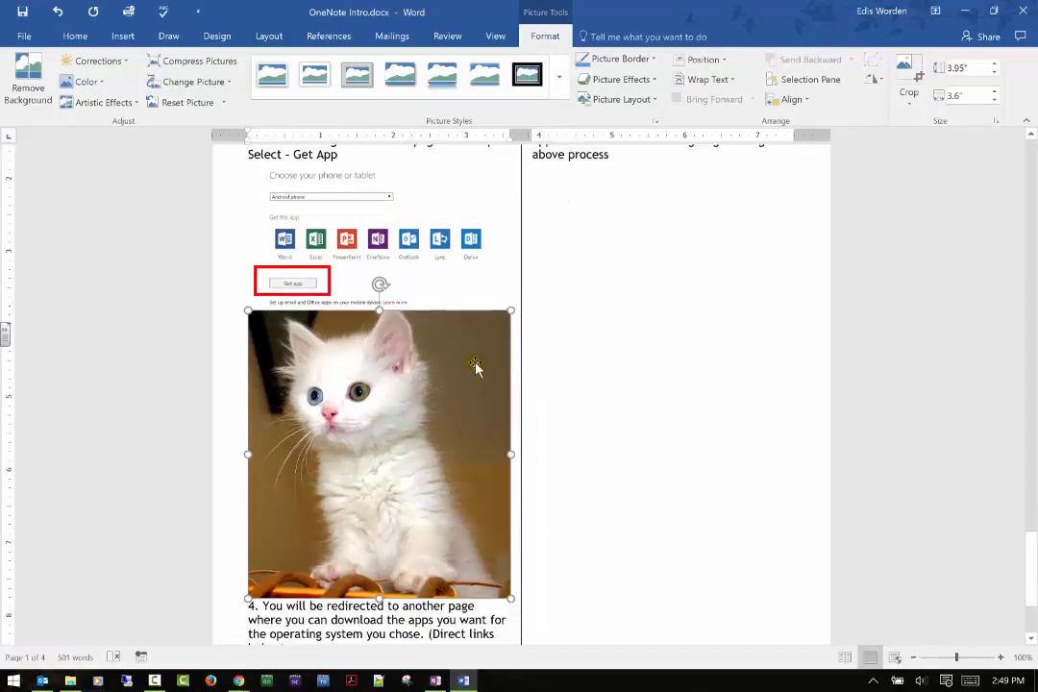
scroll(480, 365, up, 10)
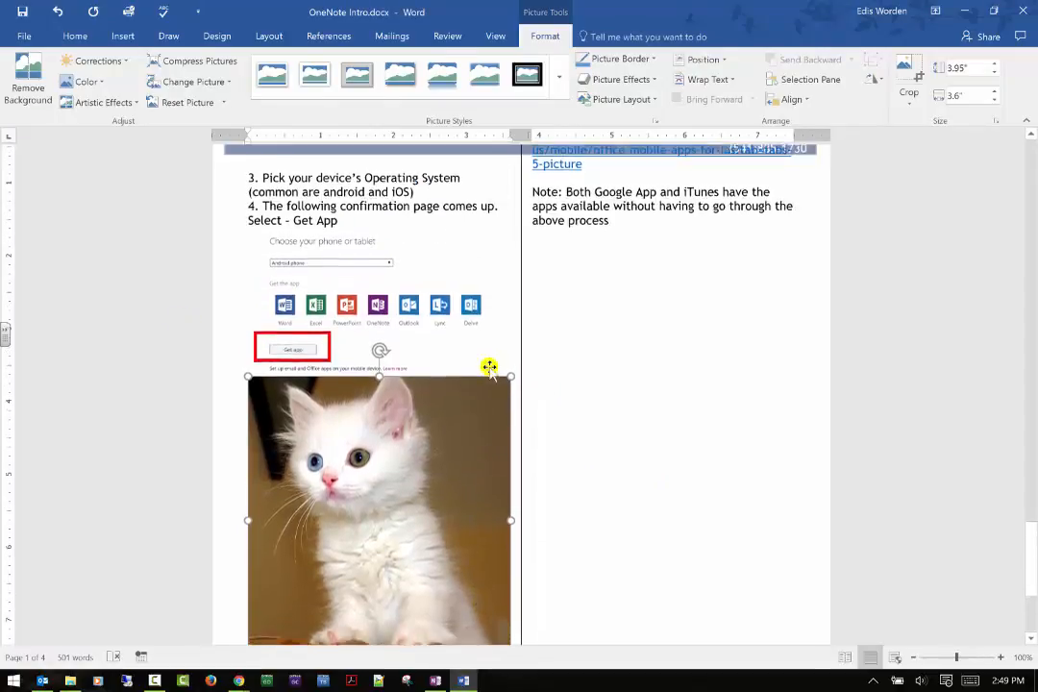
scroll(491, 366, up, 4)
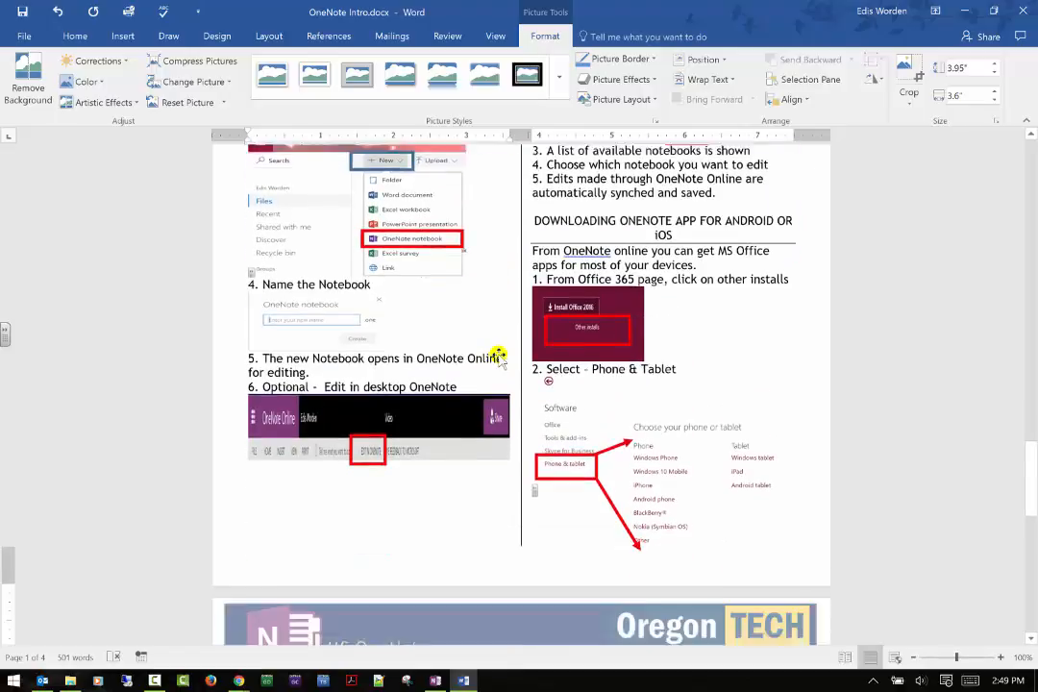
scroll(504, 342, down, 6)
scroll(505, 342, down, 5)
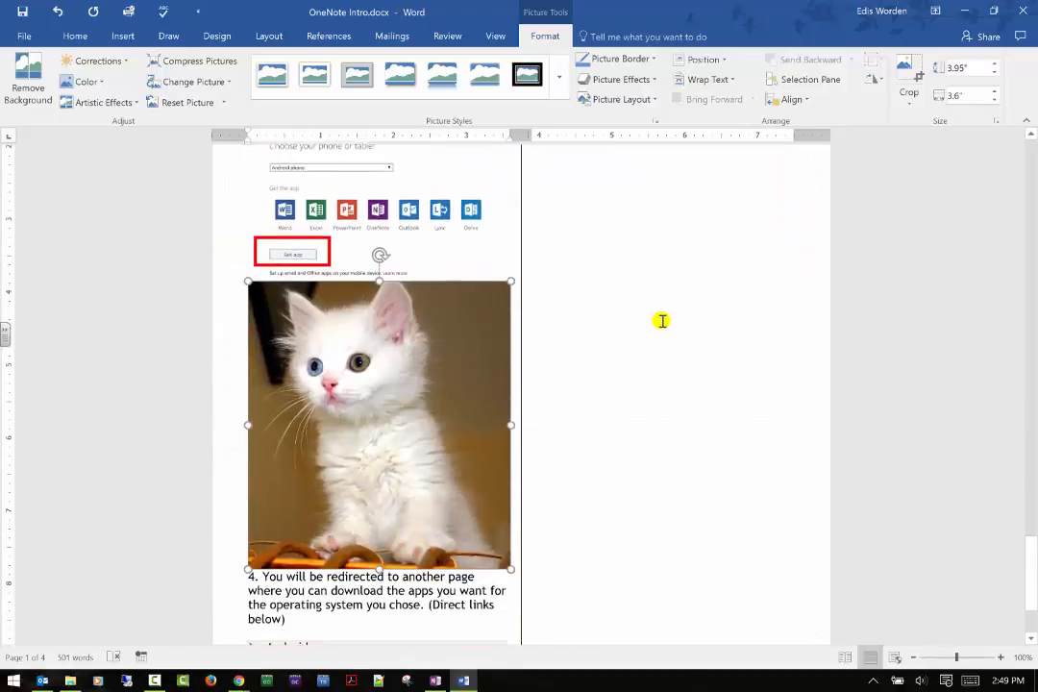
click(659, 318)
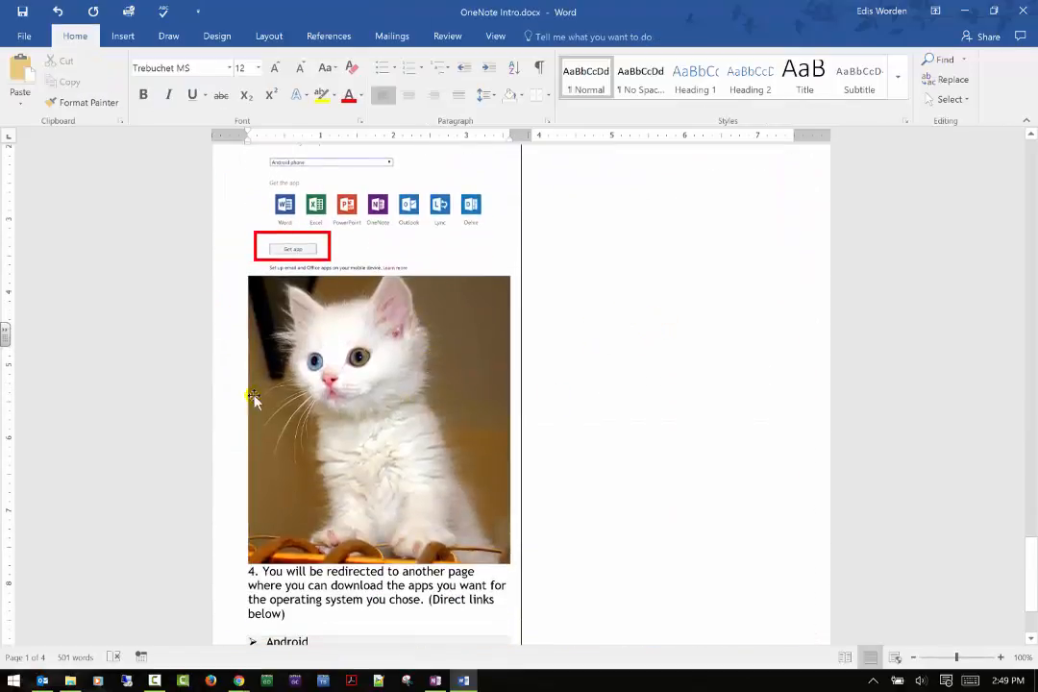
click(123, 37)
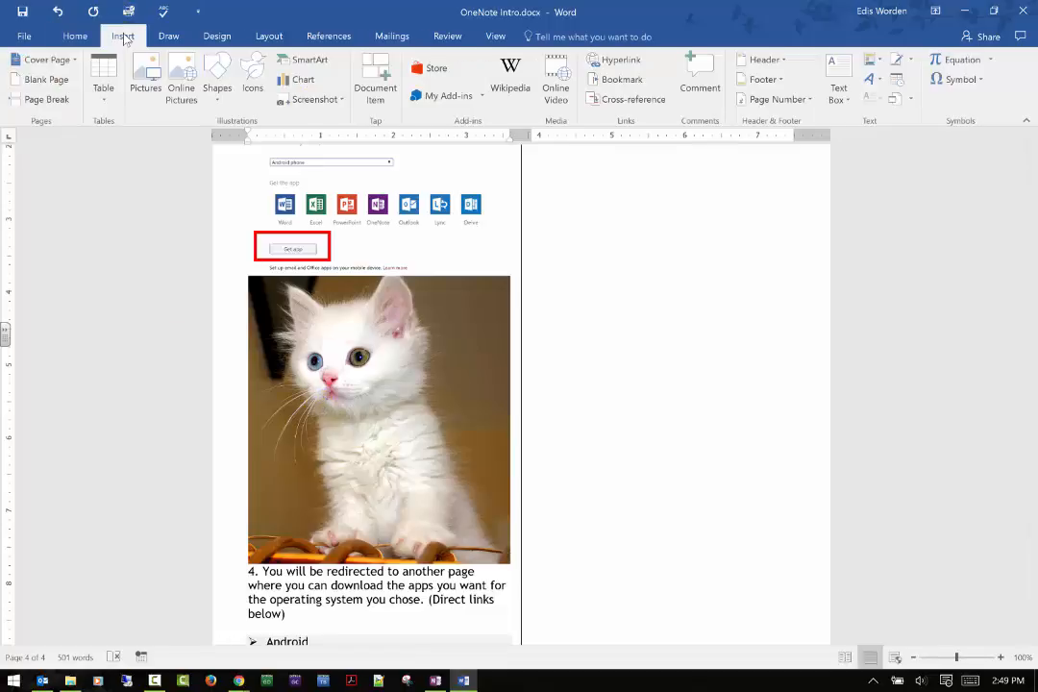
click(103, 97)
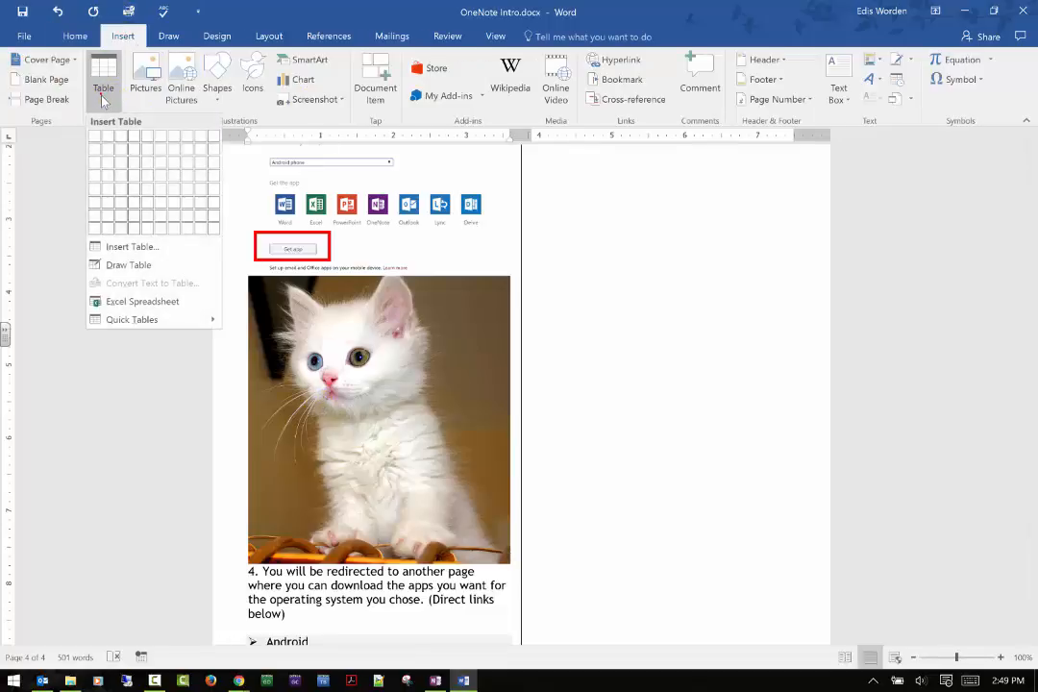
click(210, 229)
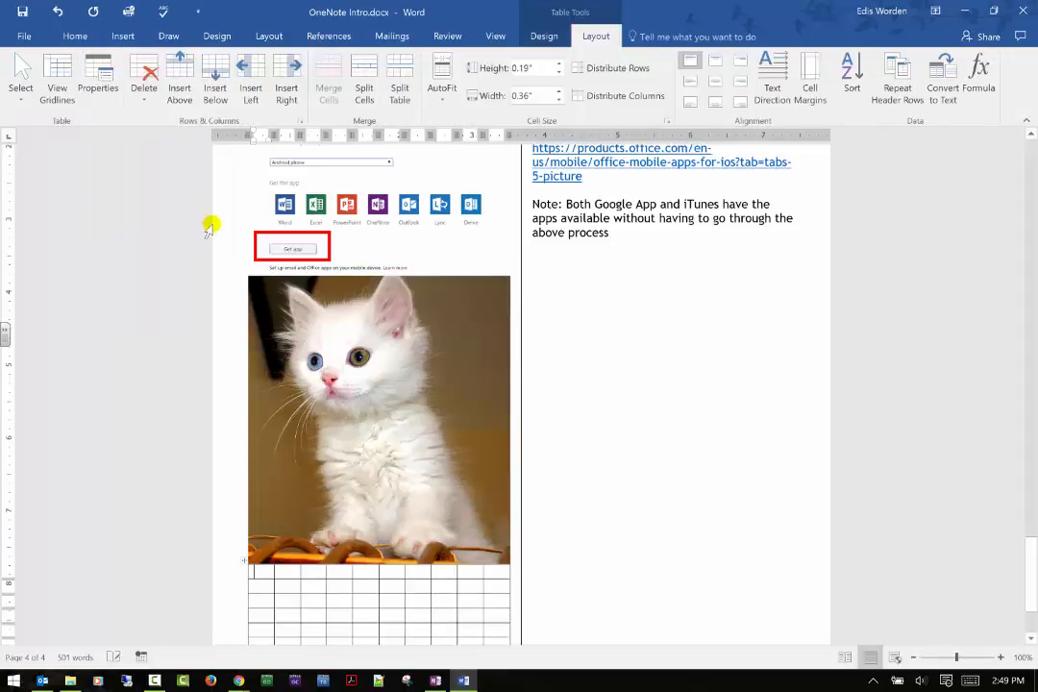
click(77, 36)
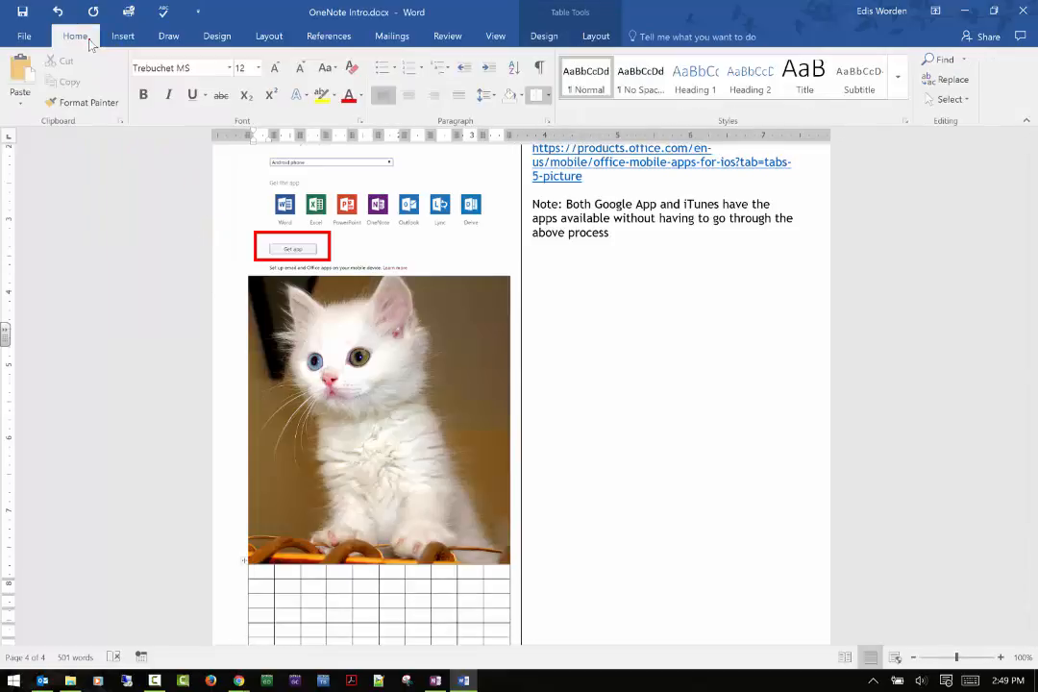
click(122, 37)
click(102, 81)
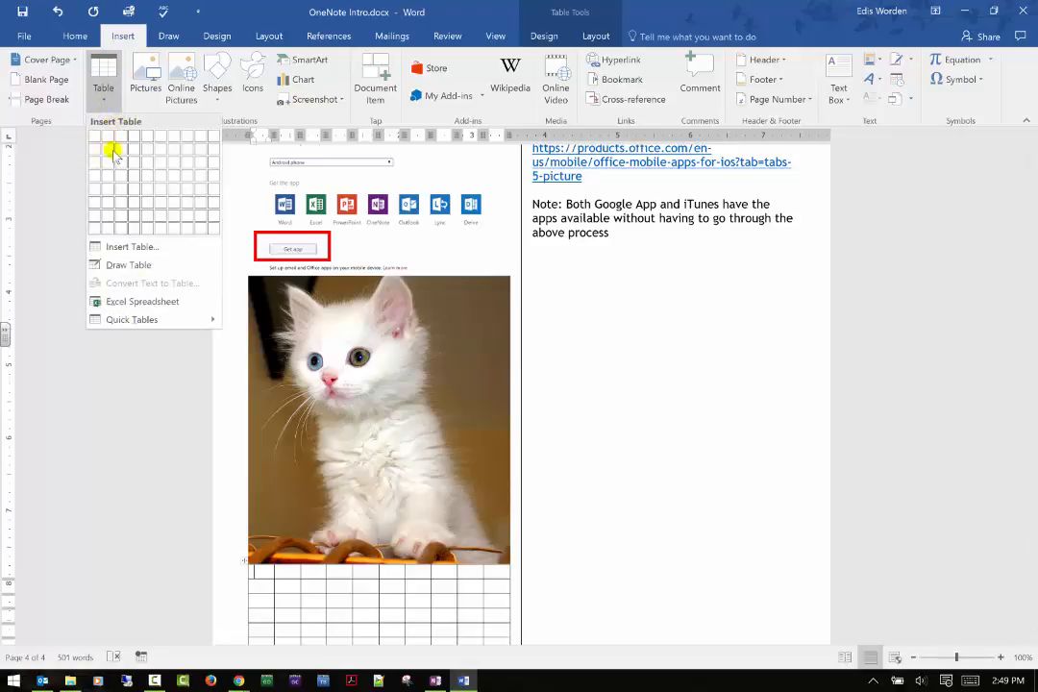
click(128, 265)
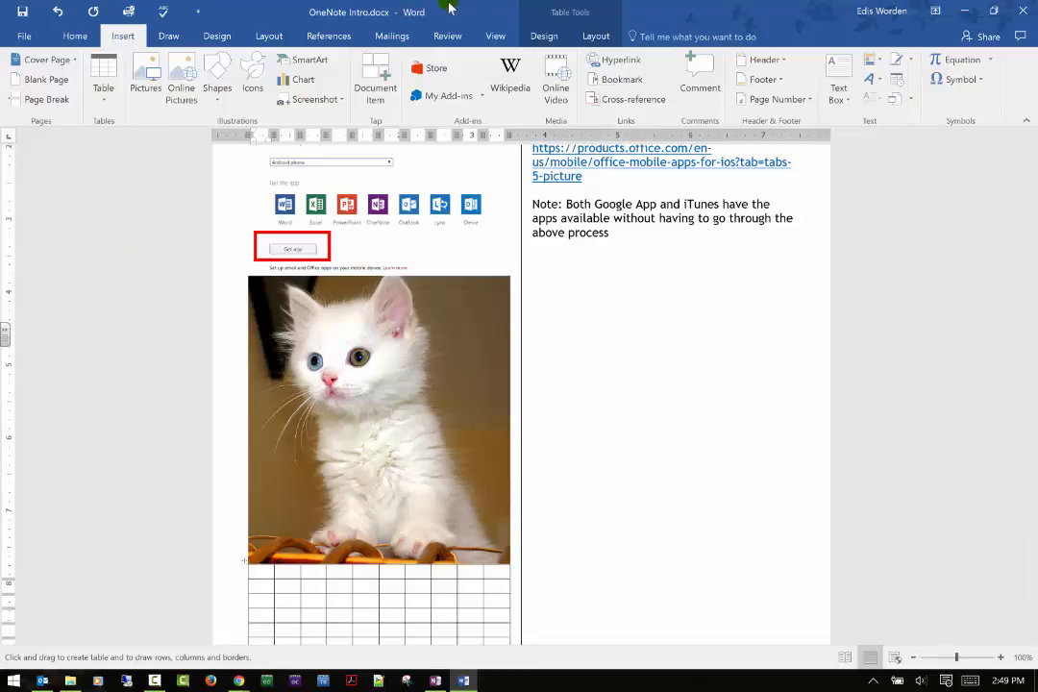
key(Escape)
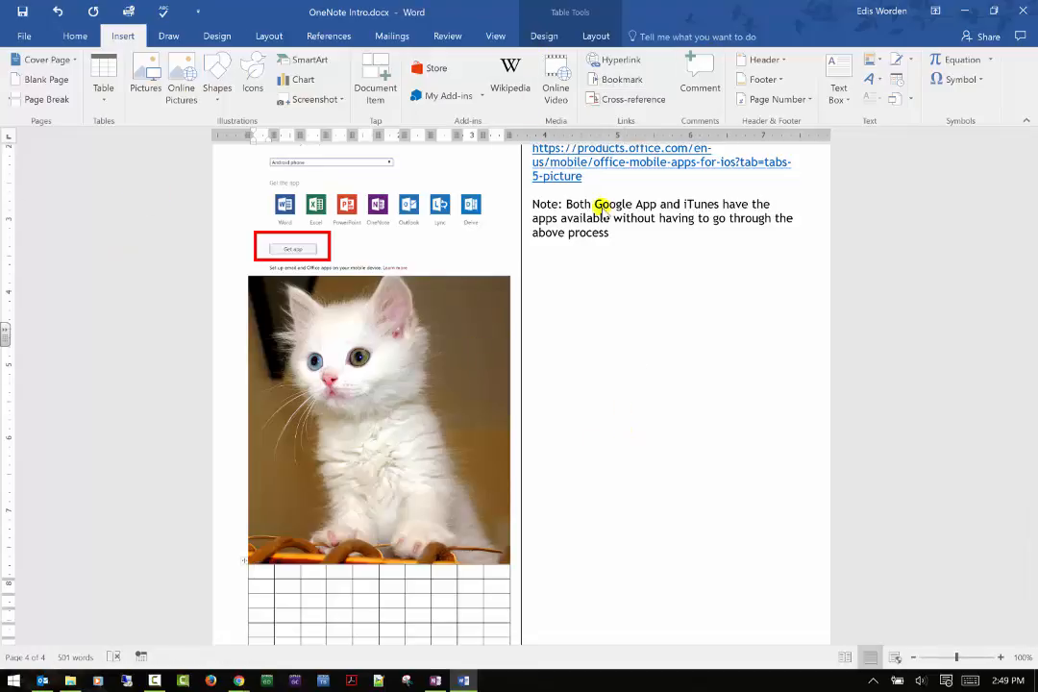
click(104, 96)
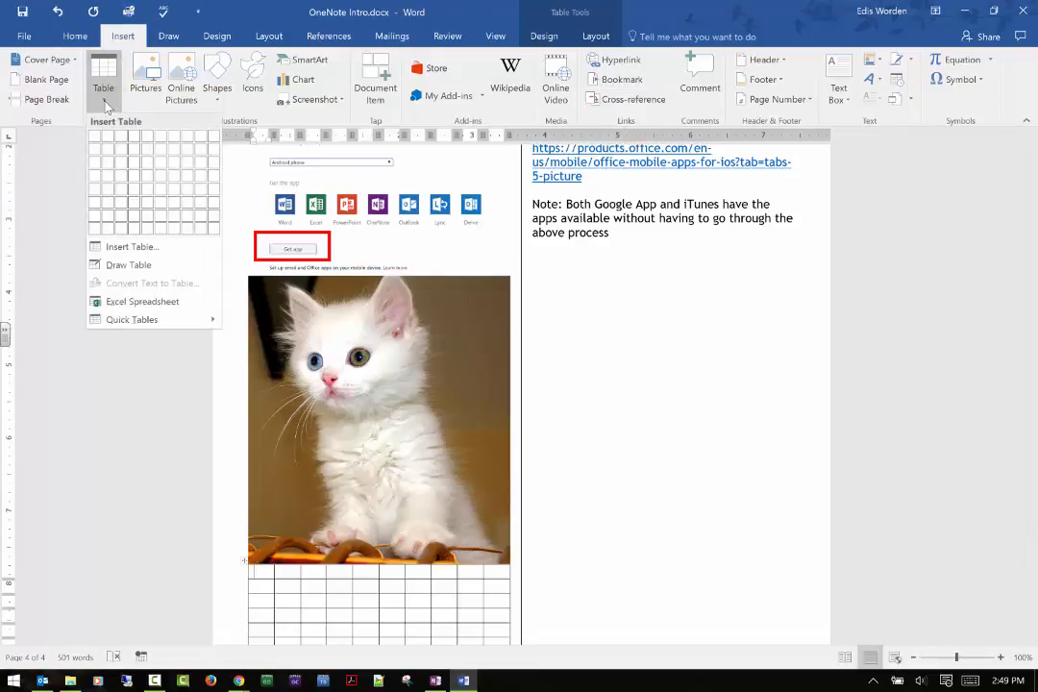
click(133, 247)
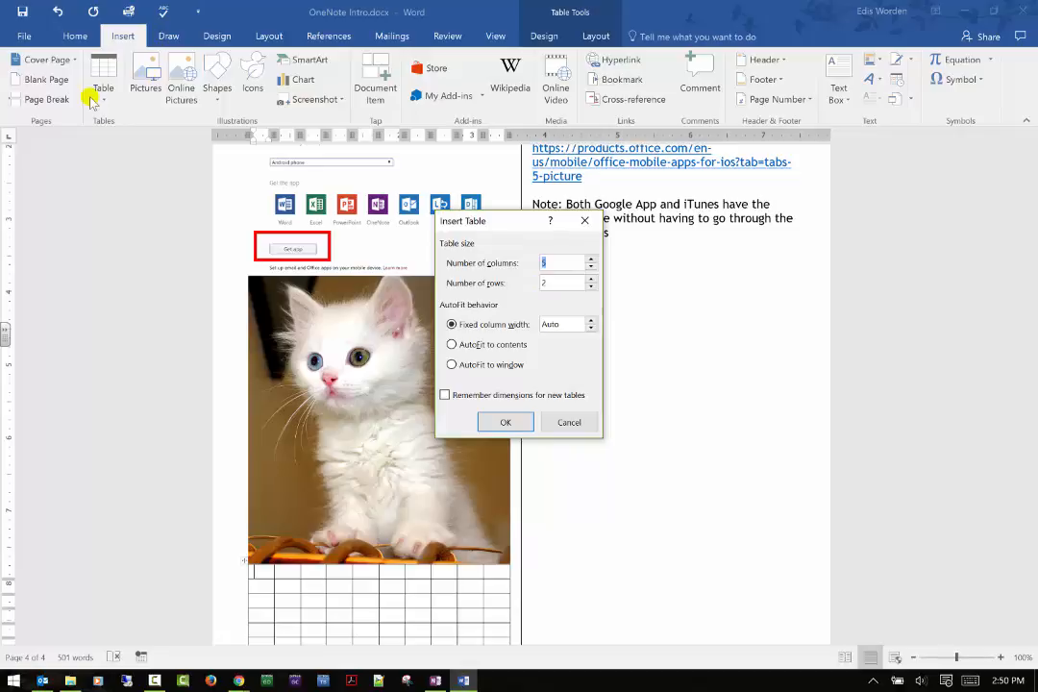
key(Escape)
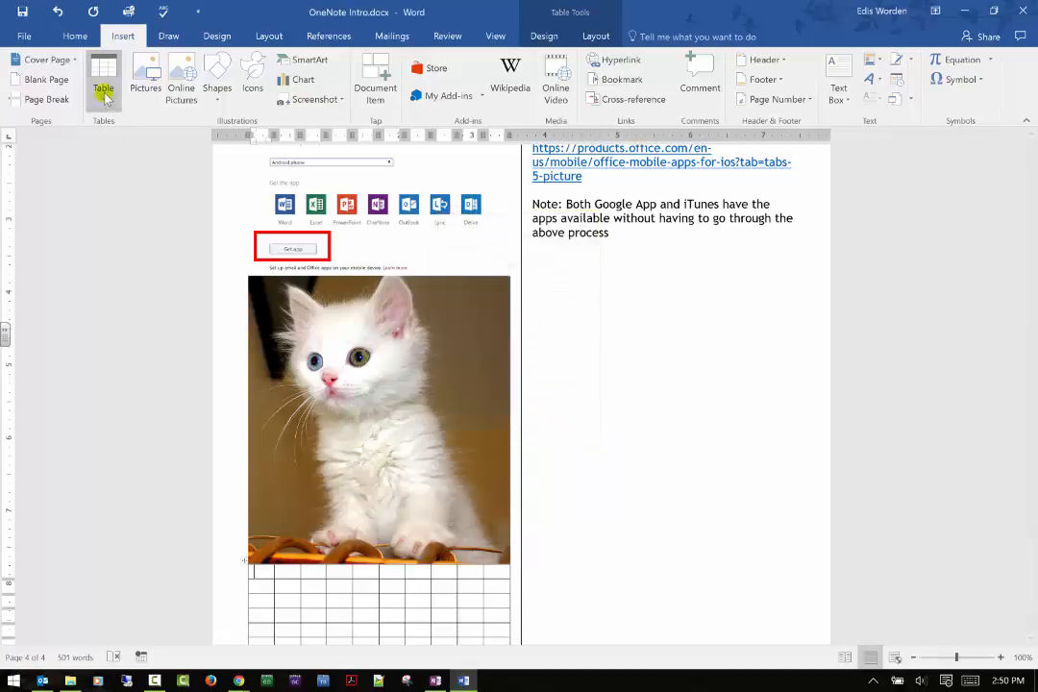
Insert an Excel spreadsheet into the first cell of the table below the kitten photo.
click(104, 84)
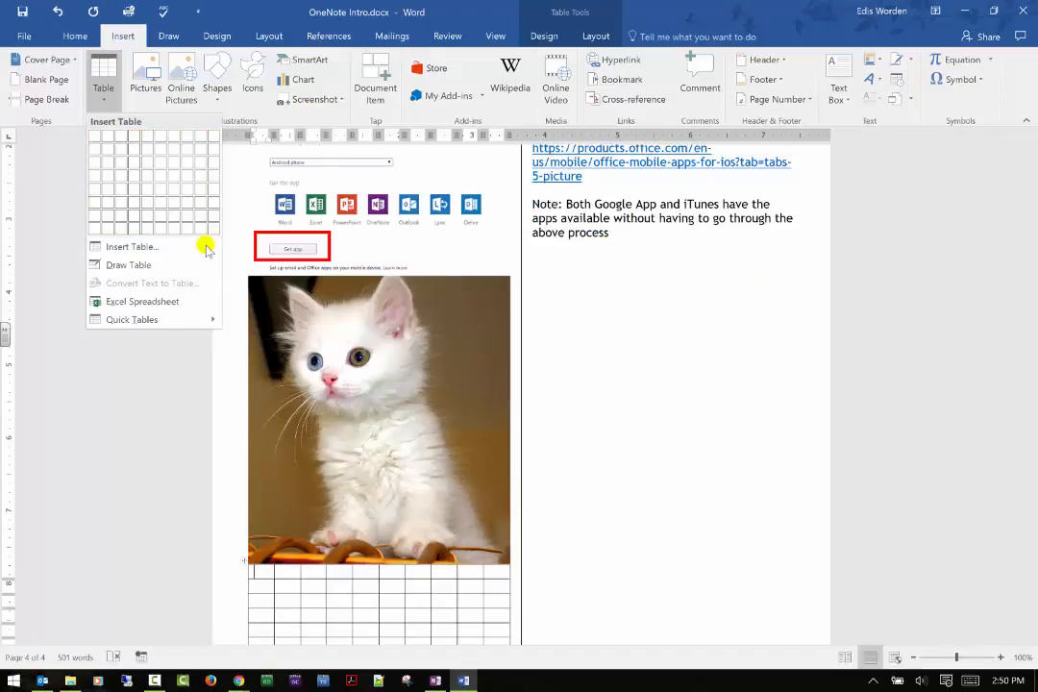
click(104, 304)
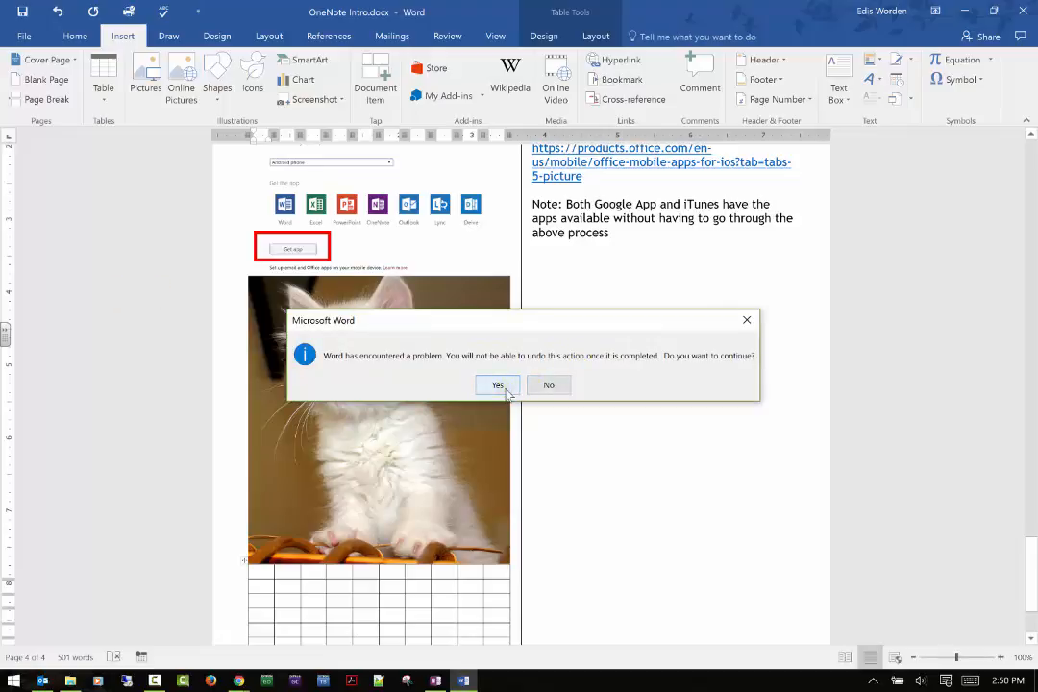
click(567, 387)
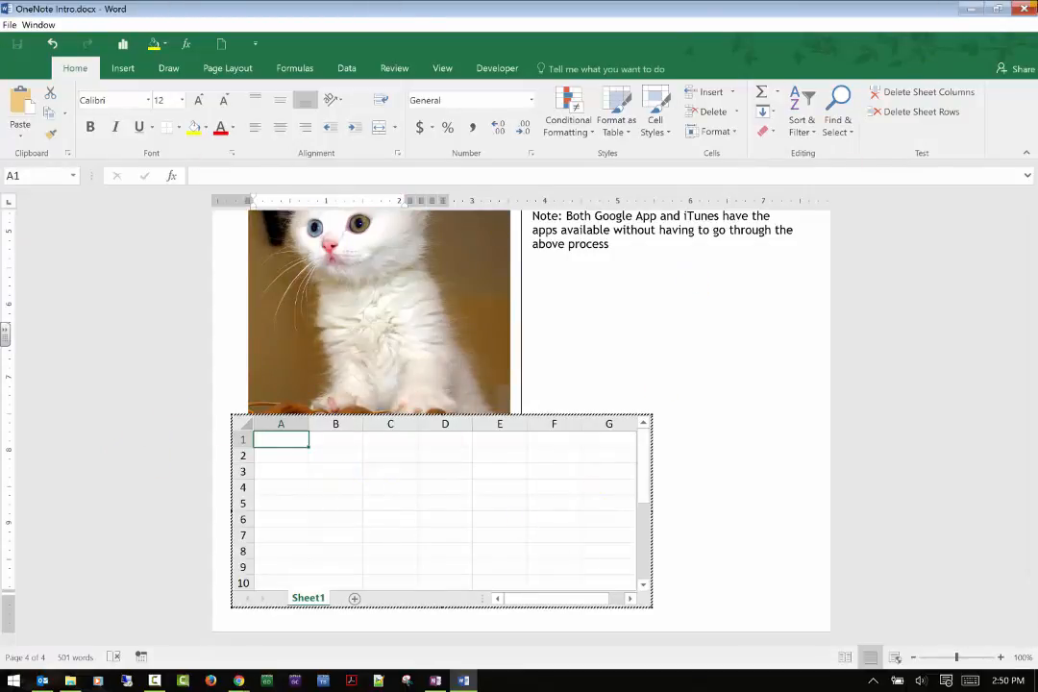
Leave the embedded spreadsheet's editing mode and return to the Word document, keeping it open.
click(1020, 10)
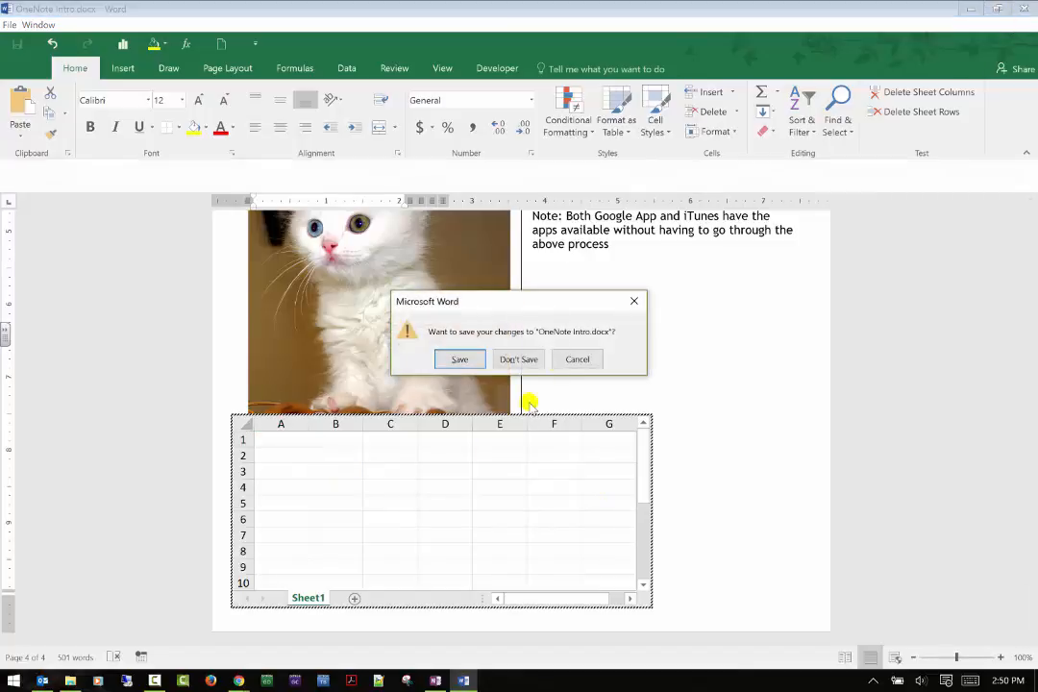
click(577, 358)
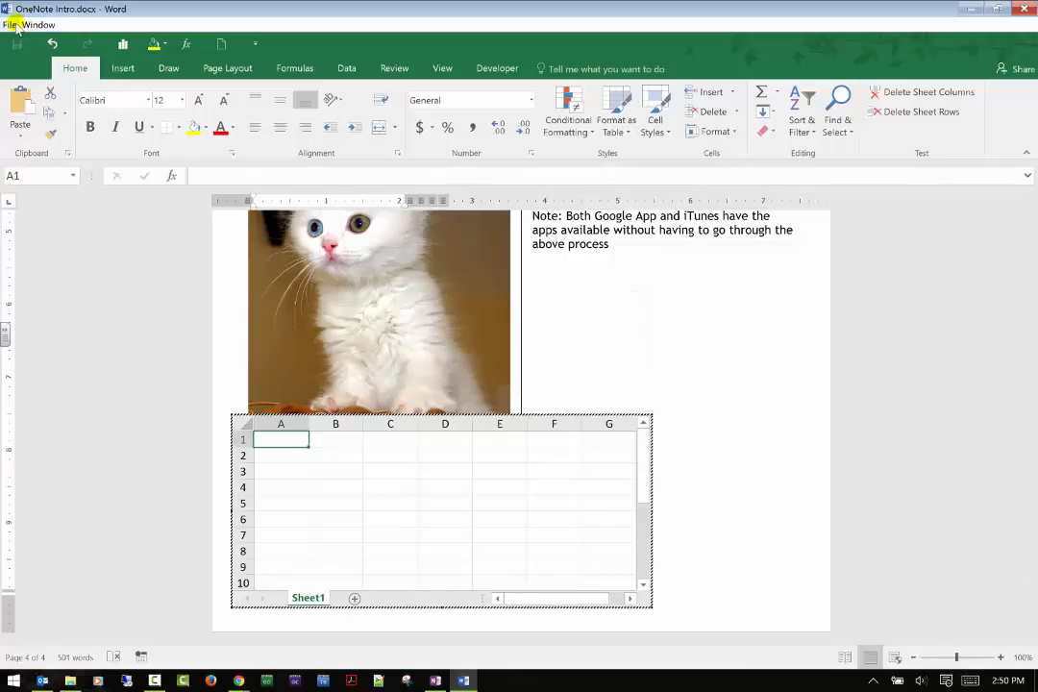
click(463, 680)
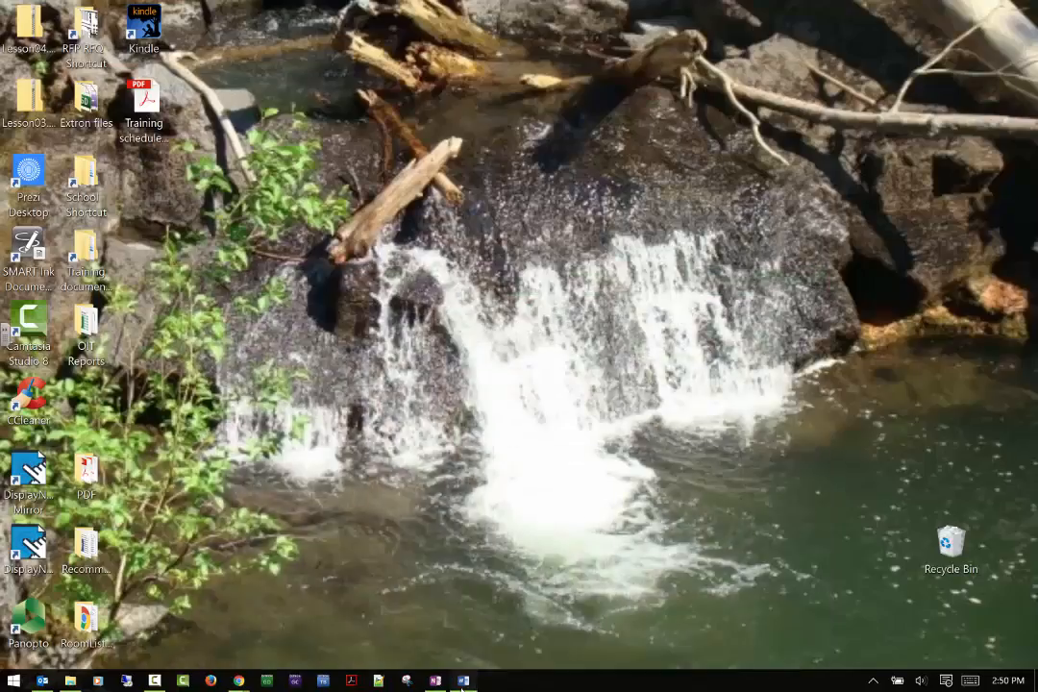
click(463, 680)
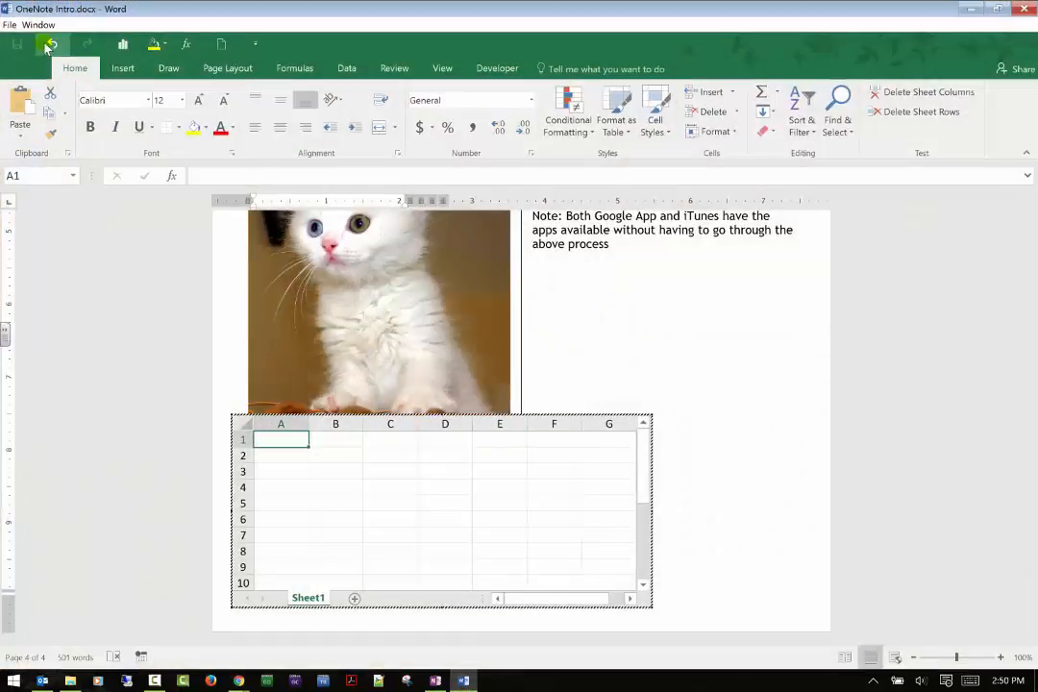
click(44, 42)
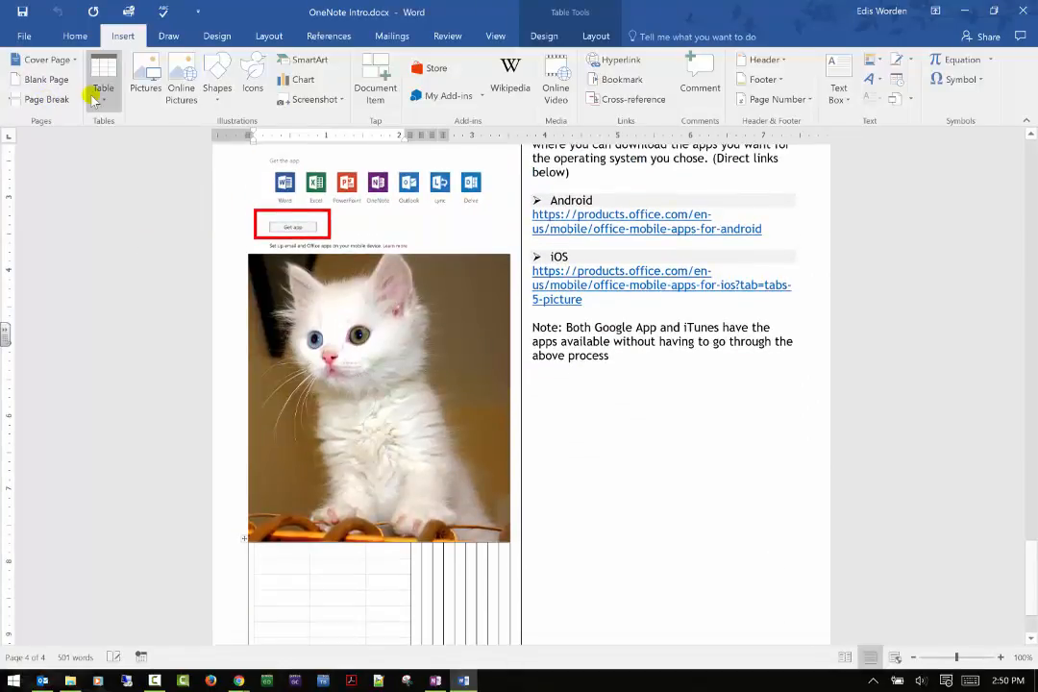
Draw a rectangle about 0.85" wide and 0.65" high around the Delve icon and remove its fill.
click(223, 92)
click(213, 130)
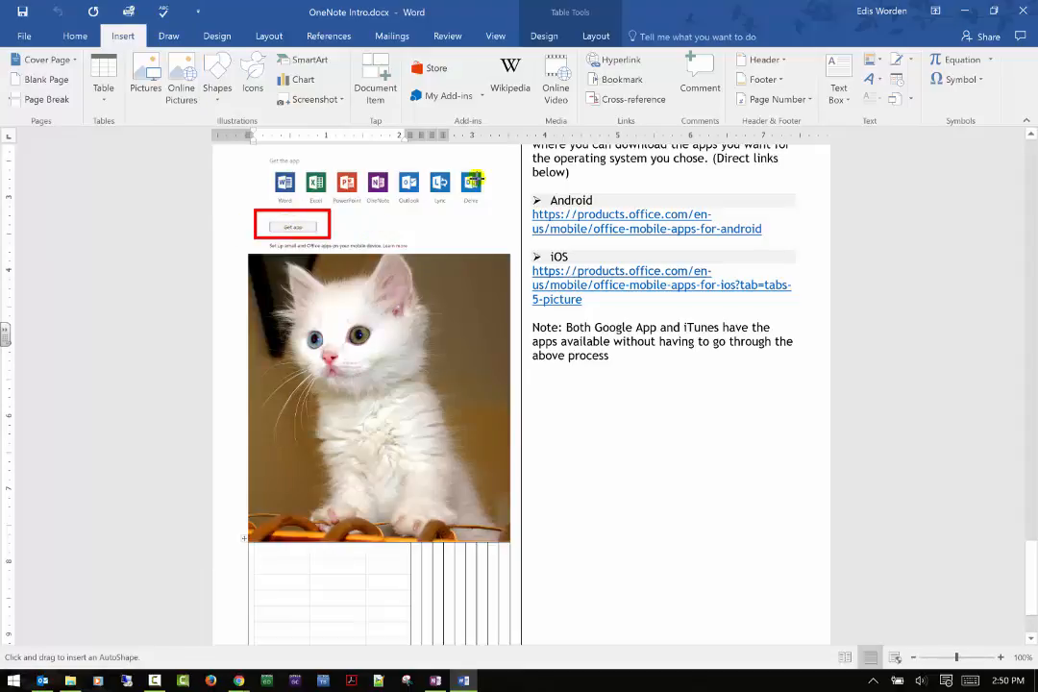
drag(448, 162, 511, 209)
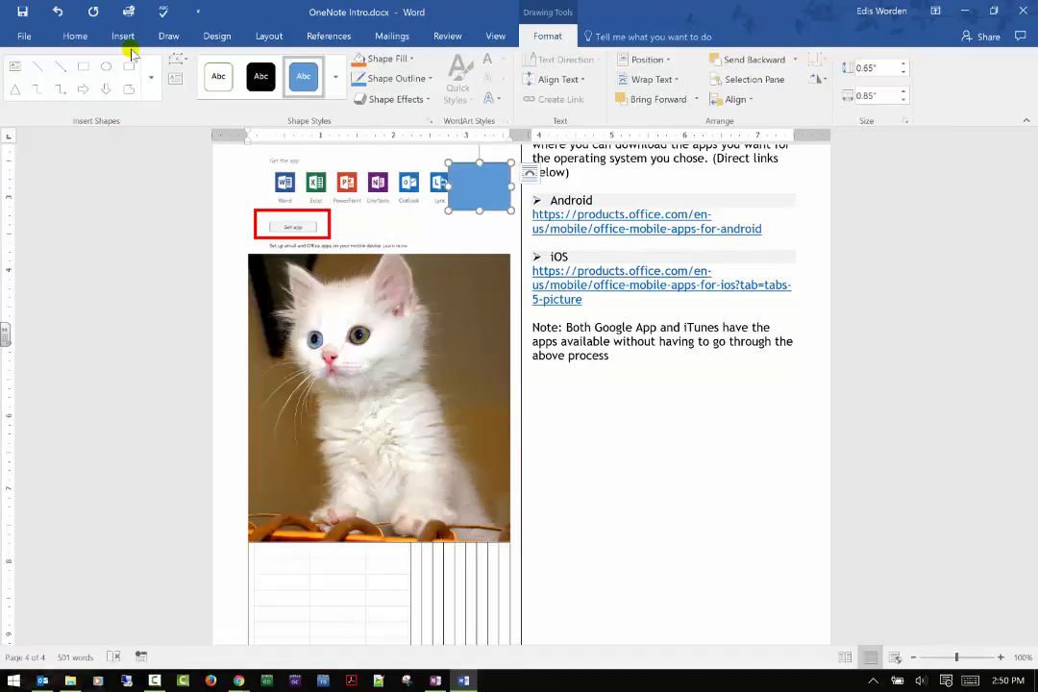
click(409, 60)
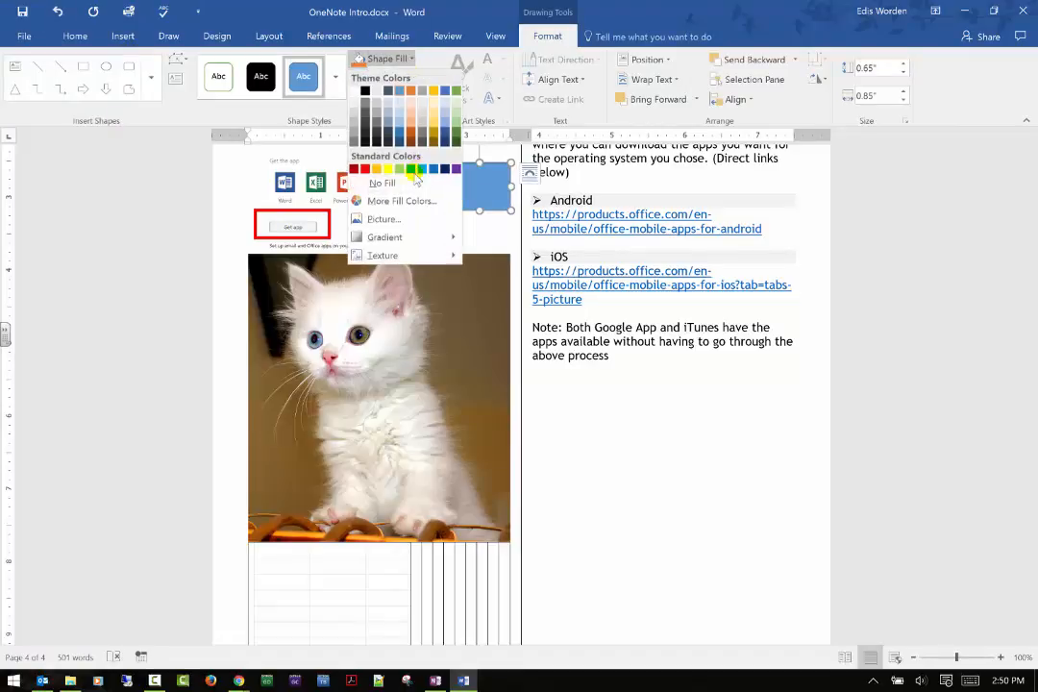
click(381, 182)
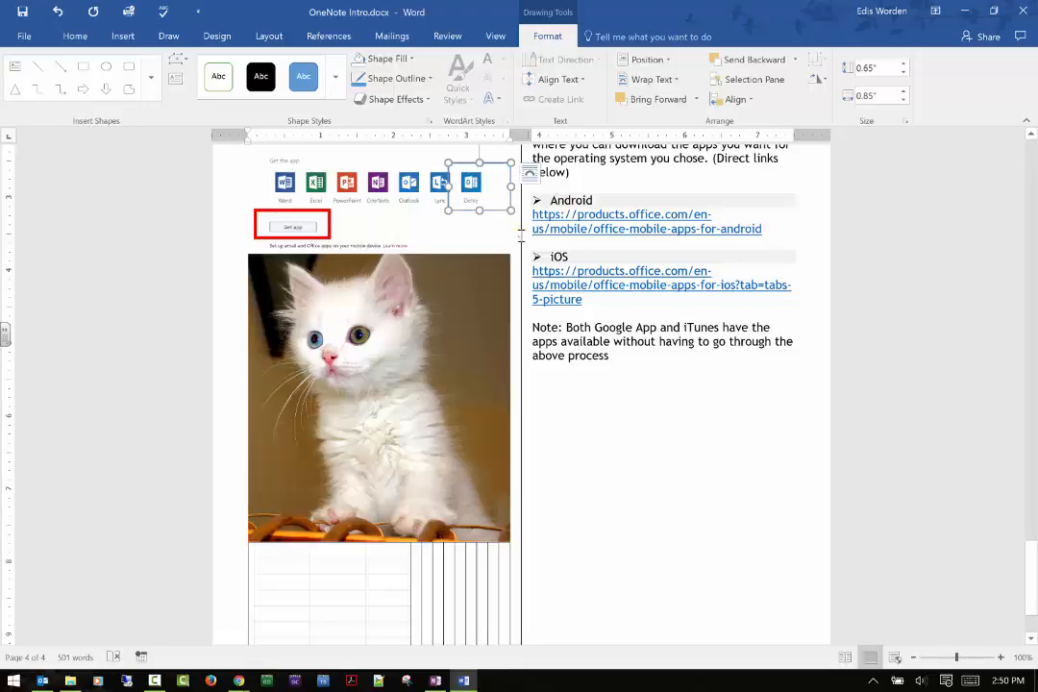
click(519, 234)
Browse the List, Cycle and Hierarchy layouts for SmartArt graphics without inserting one.
scroll(526, 249, up, 1)
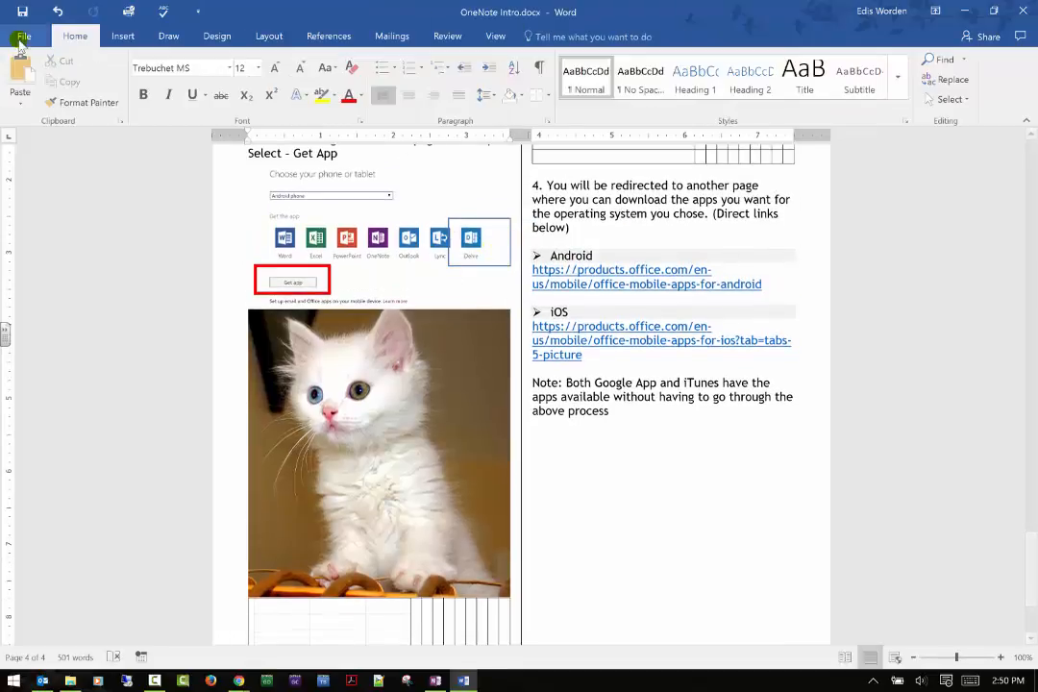
click(116, 42)
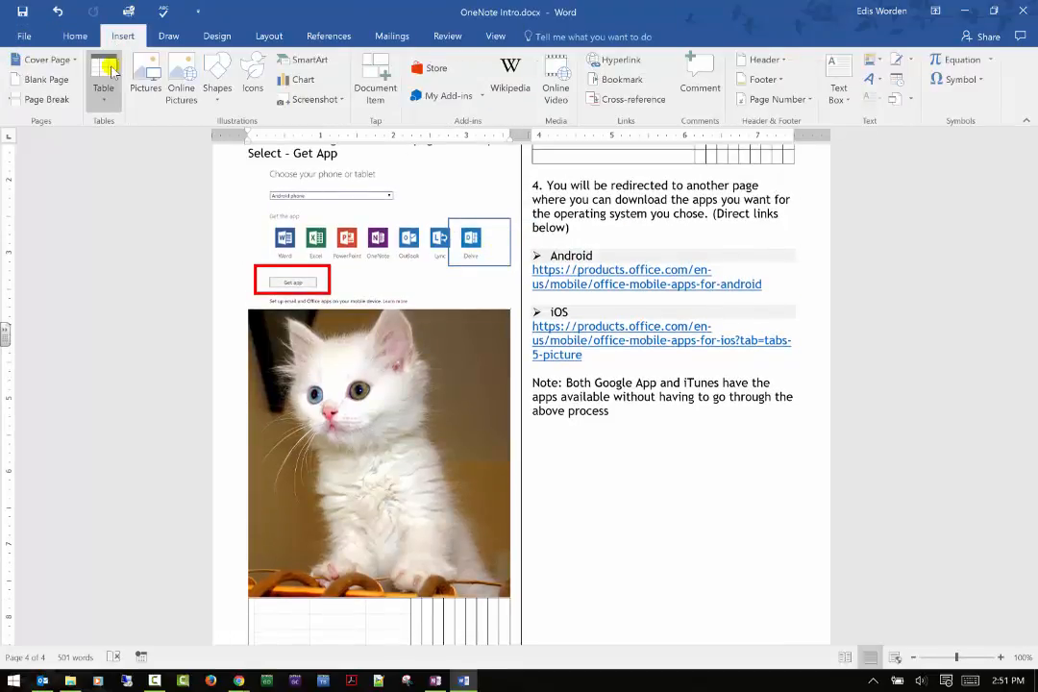
click(289, 59)
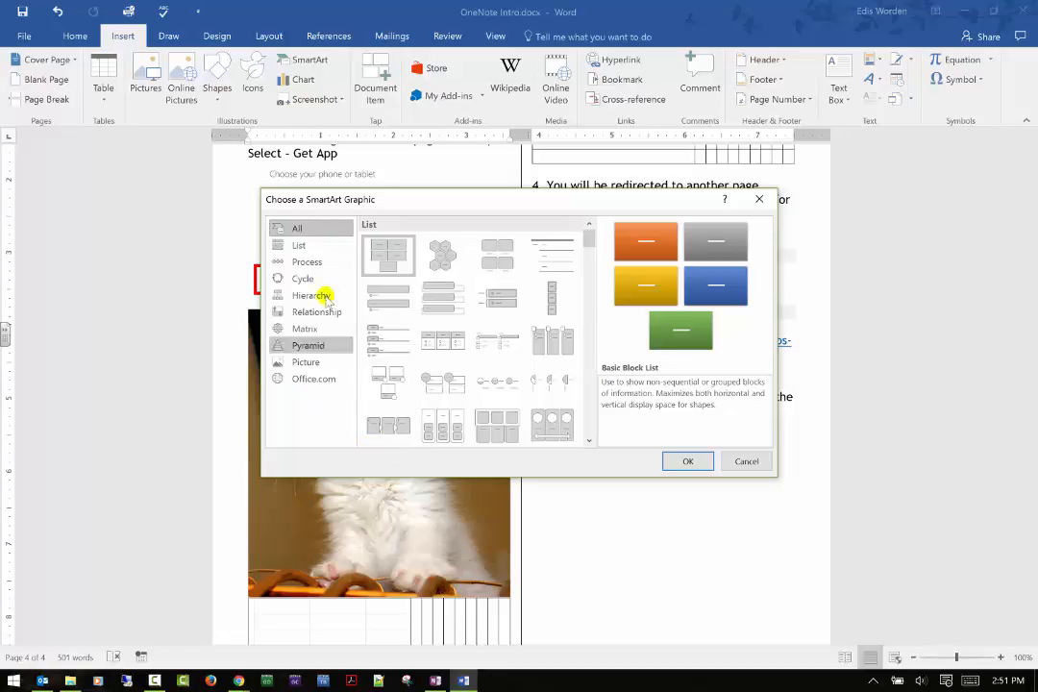
click(309, 246)
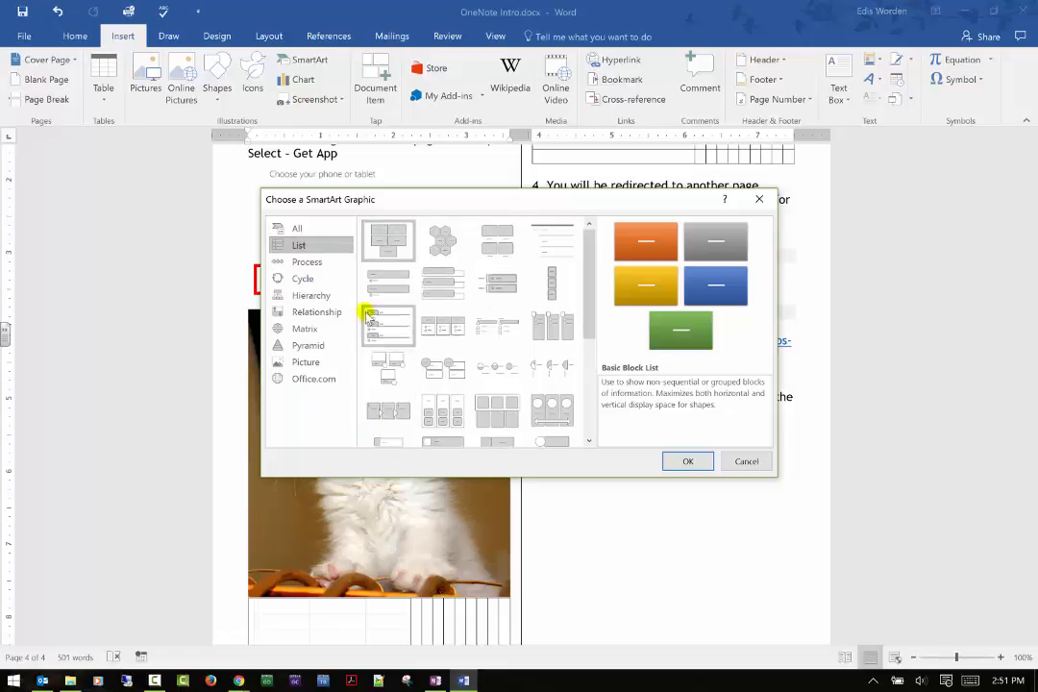
drag(446, 203, 385, 124)
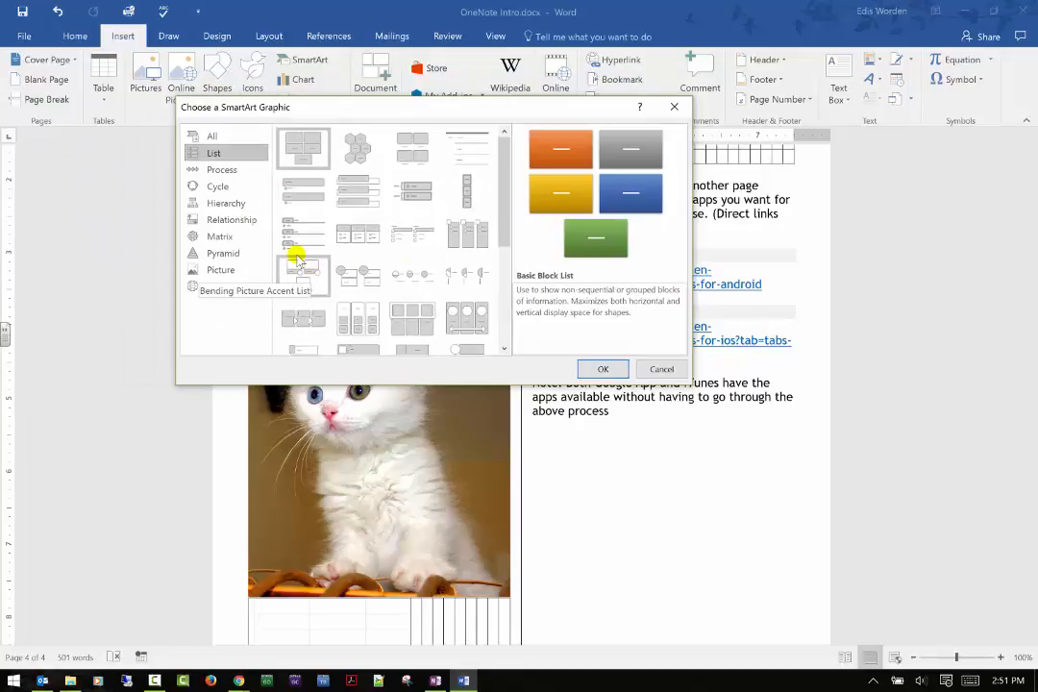
click(232, 188)
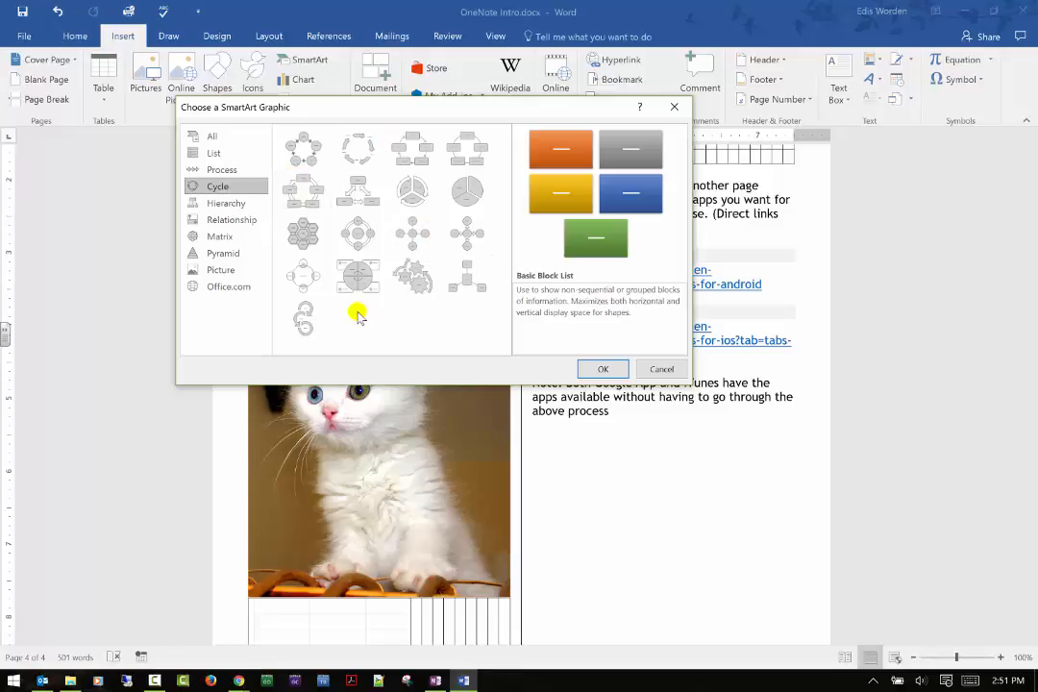
click(227, 203)
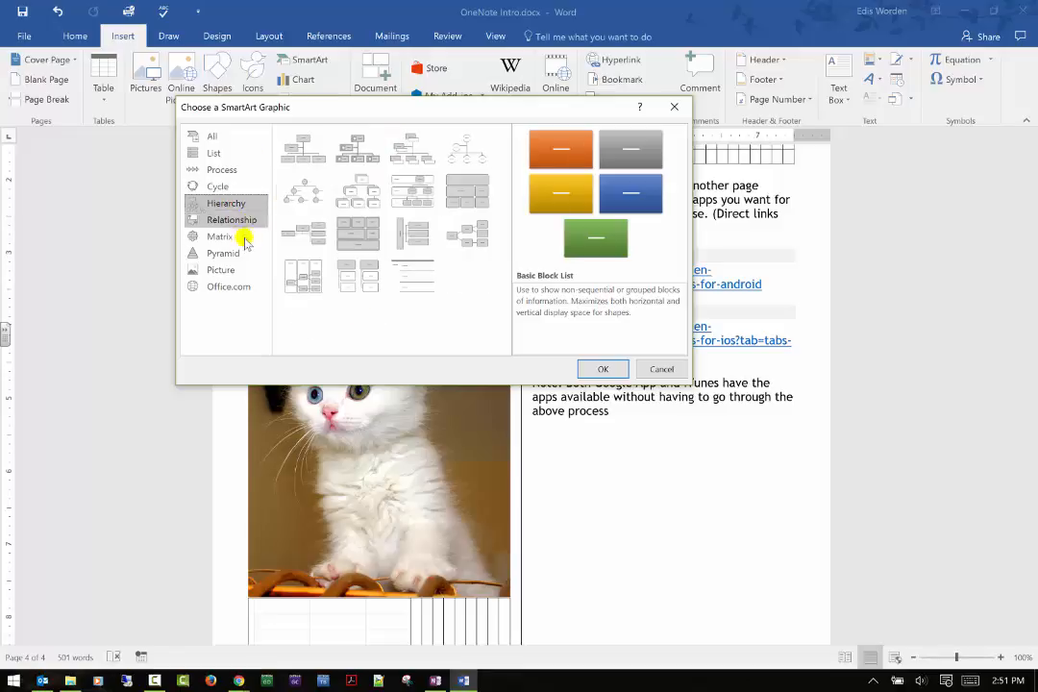
click(661, 369)
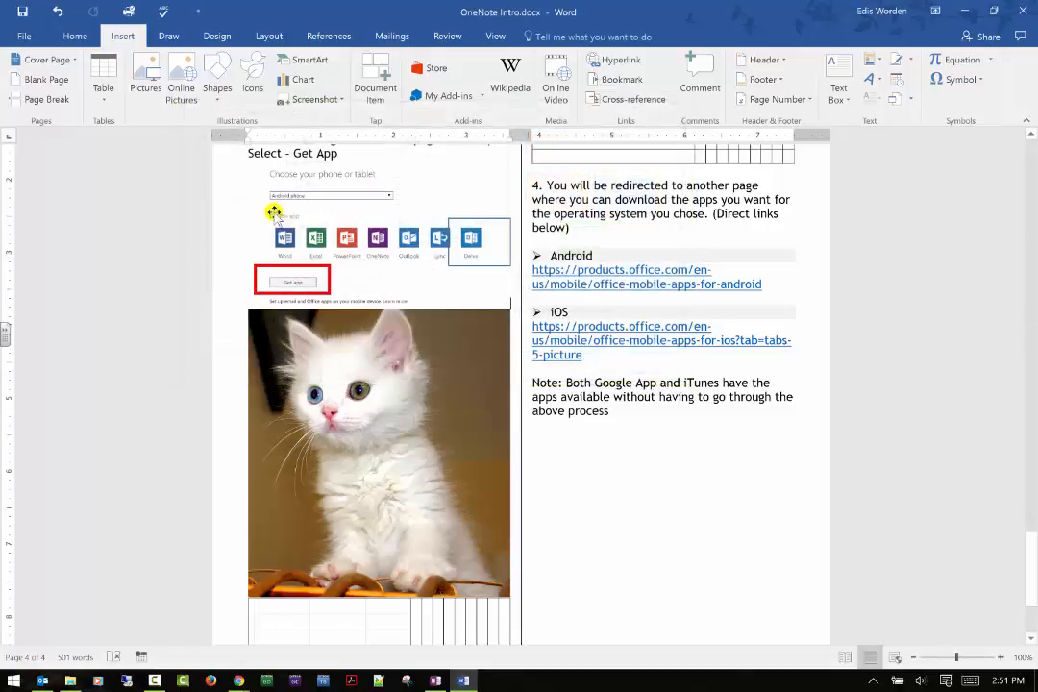
Insert the puzzle piece icon from the Analytics category between the Get App screenshot and the kitten photo.
click(247, 89)
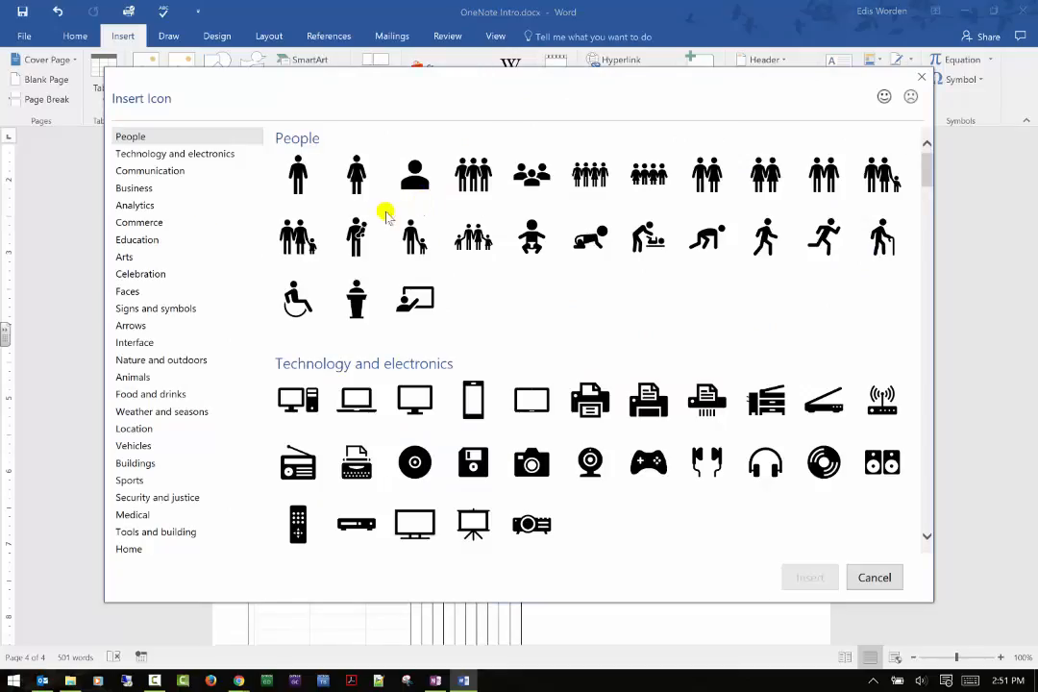
scroll(577, 240, down, 5)
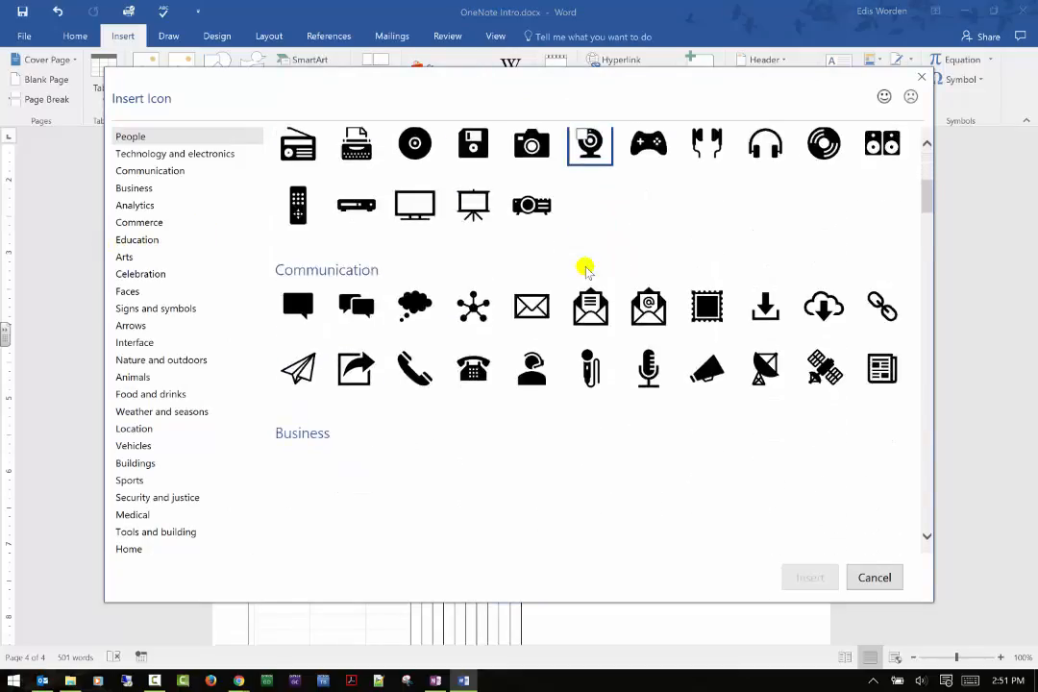
scroll(586, 269, down, 7)
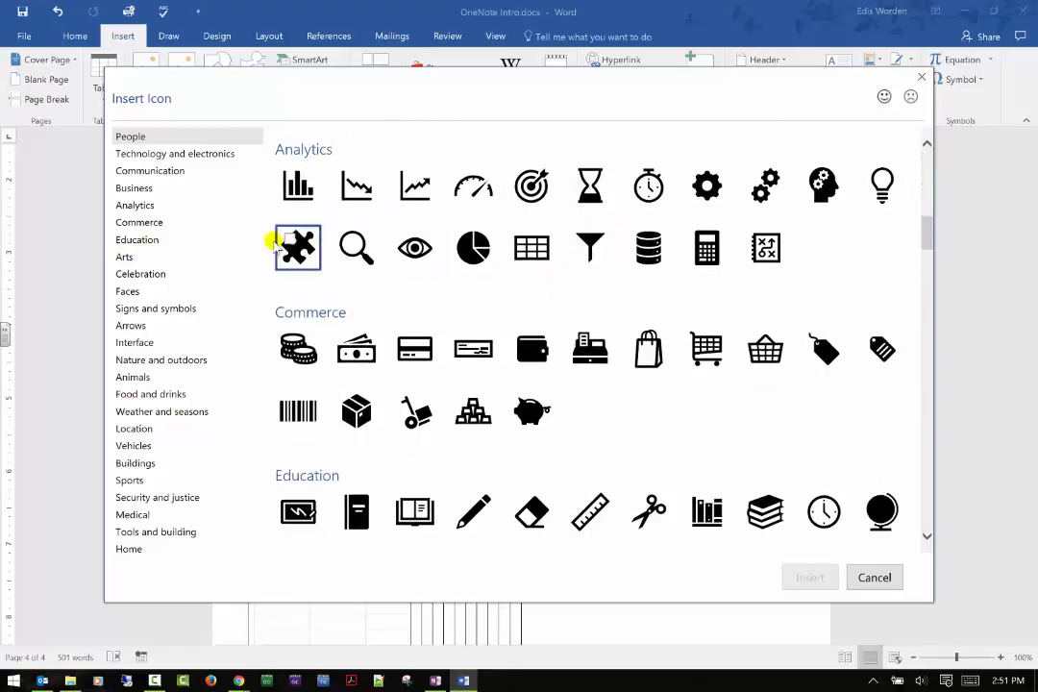
click(278, 245)
click(809, 574)
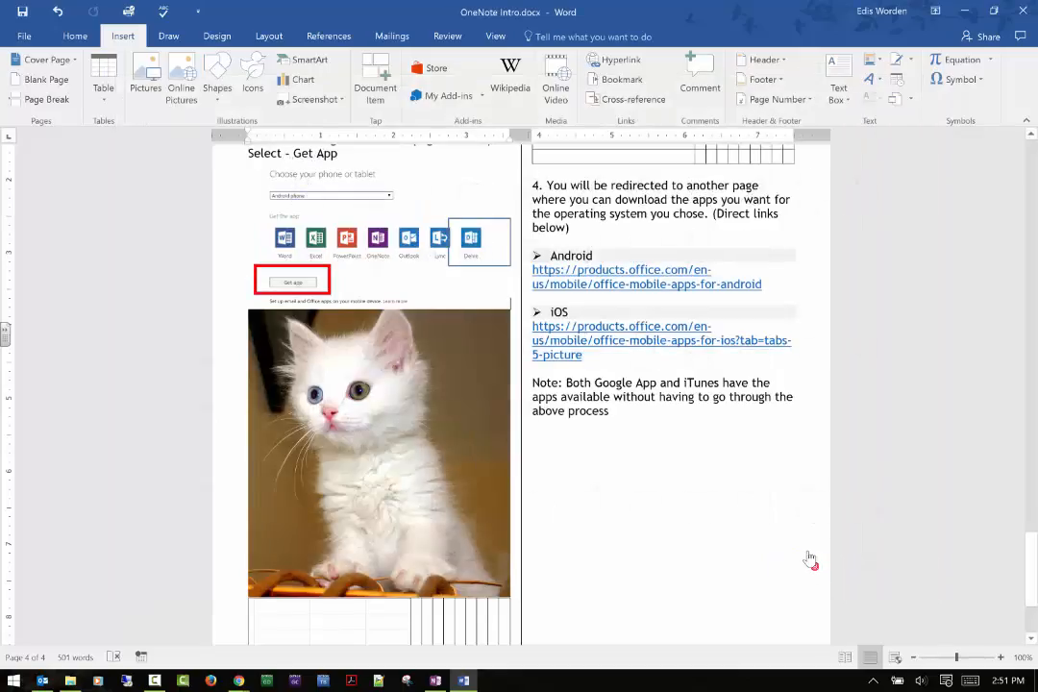
click(408, 343)
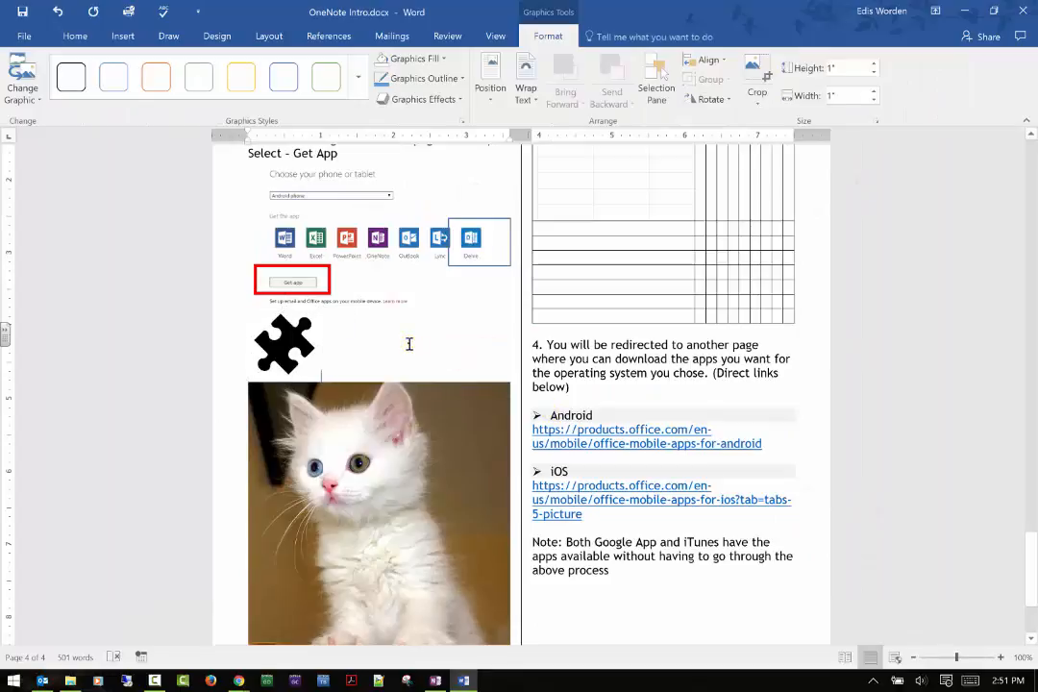
Insert a screen clipping of the desktop's waterfall, about 0.74" wide and 1.98" high, beside the puzzle piece icon.
click(138, 35)
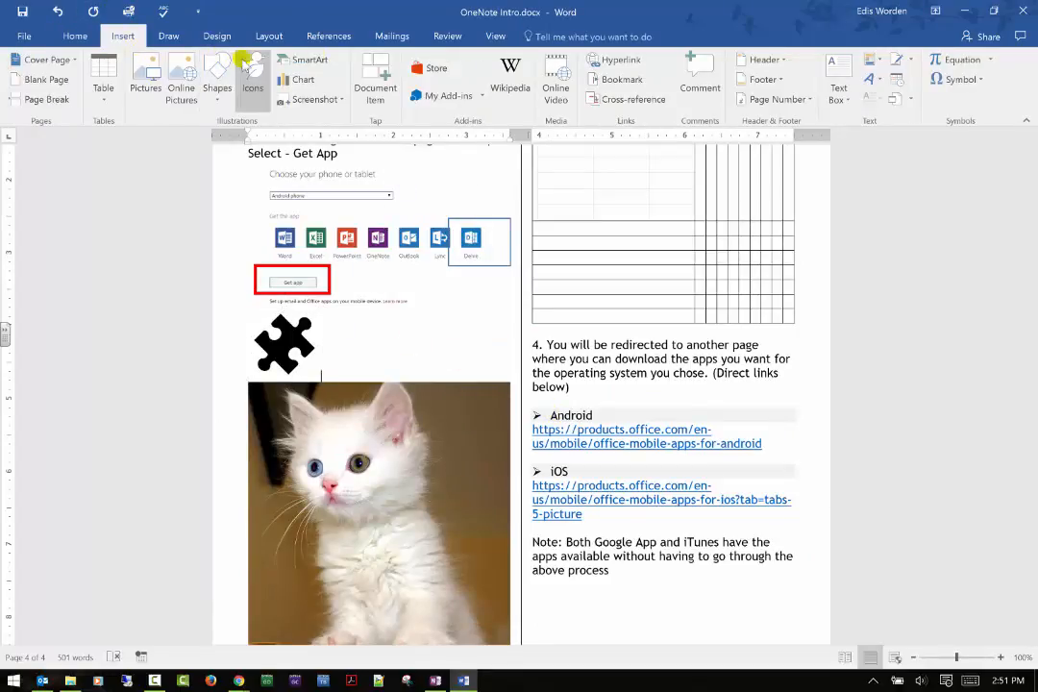
click(306, 100)
click(320, 145)
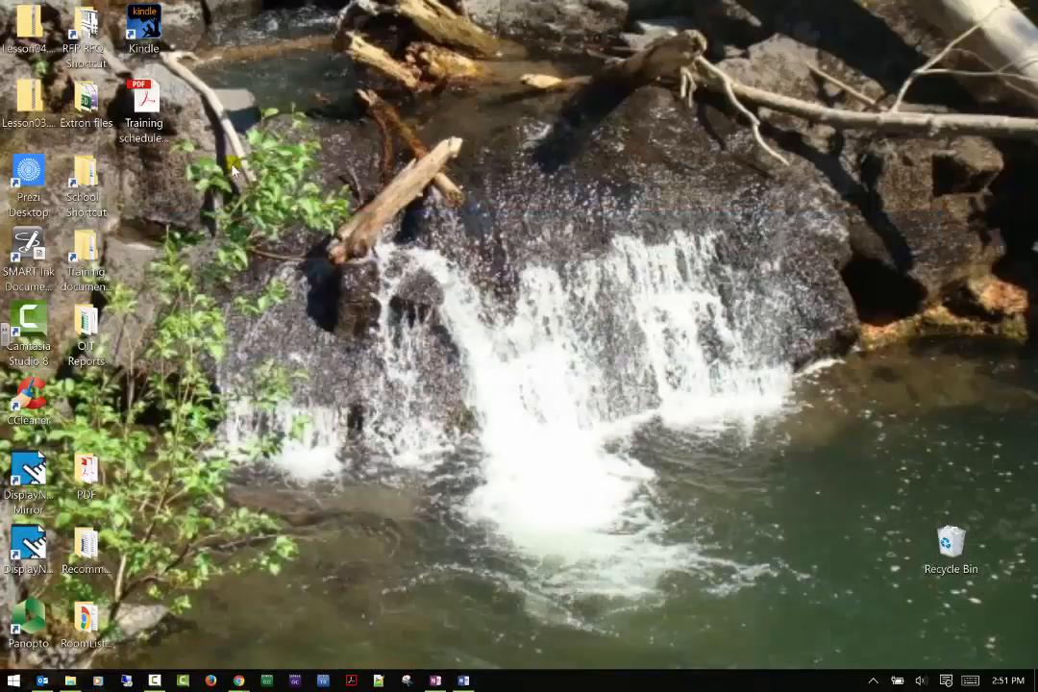
drag(231, 164, 590, 327)
drag(667, 215, 716, 363)
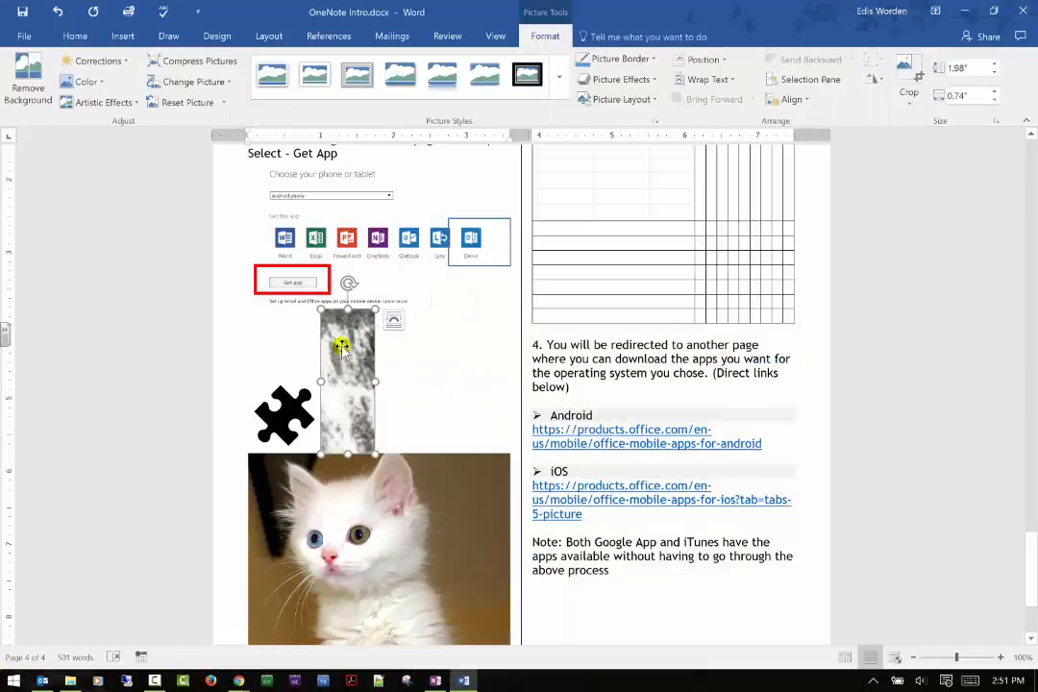
Browse the recommended documents that Tap offers for re-use and close it without inserting anything.
click(121, 36)
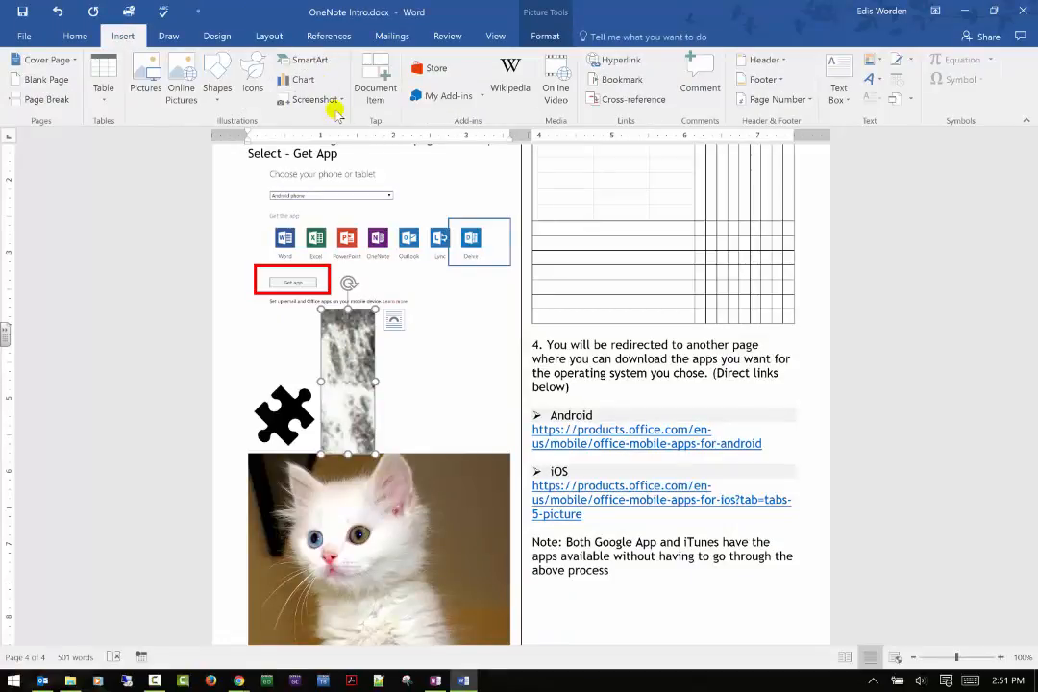
click(373, 91)
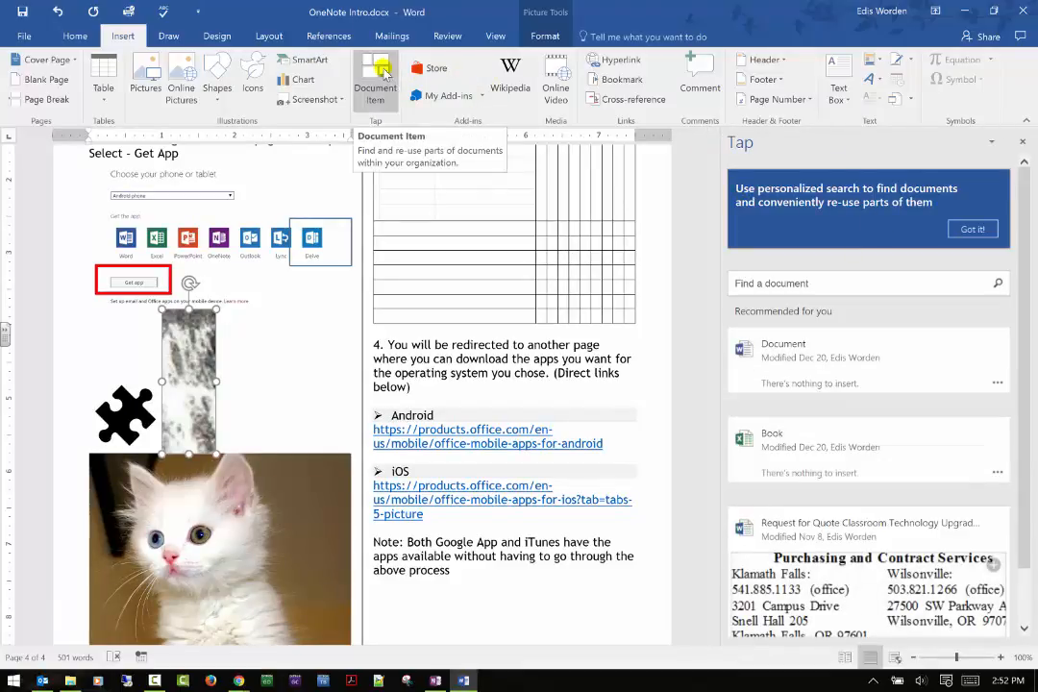
scroll(969, 430, down, 1)
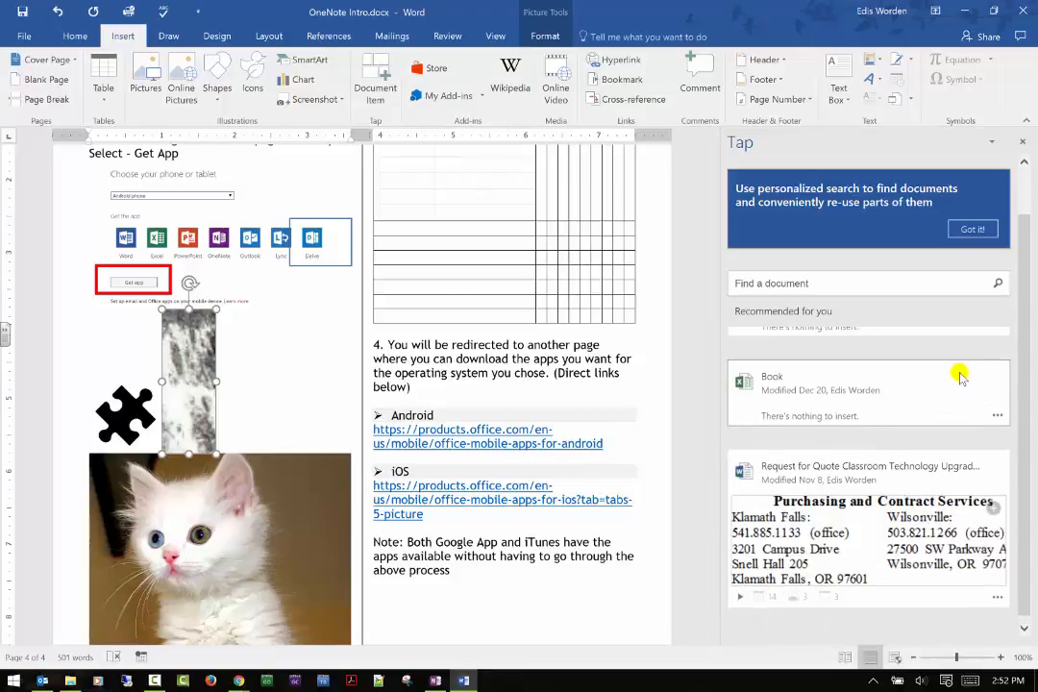
scroll(961, 375, up, 1)
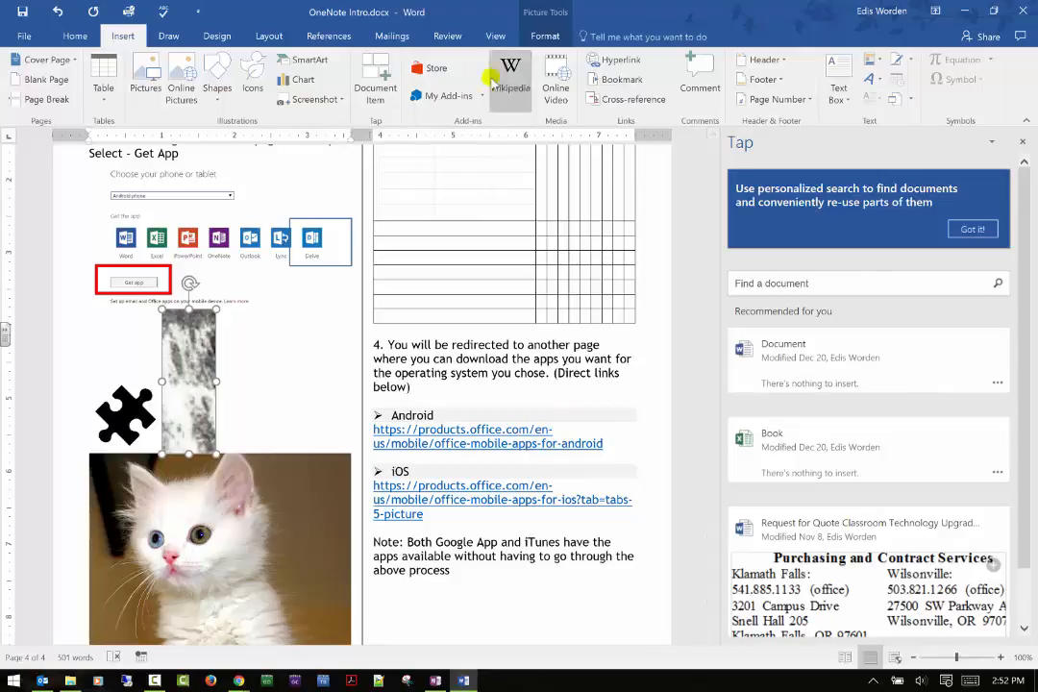
click(1023, 146)
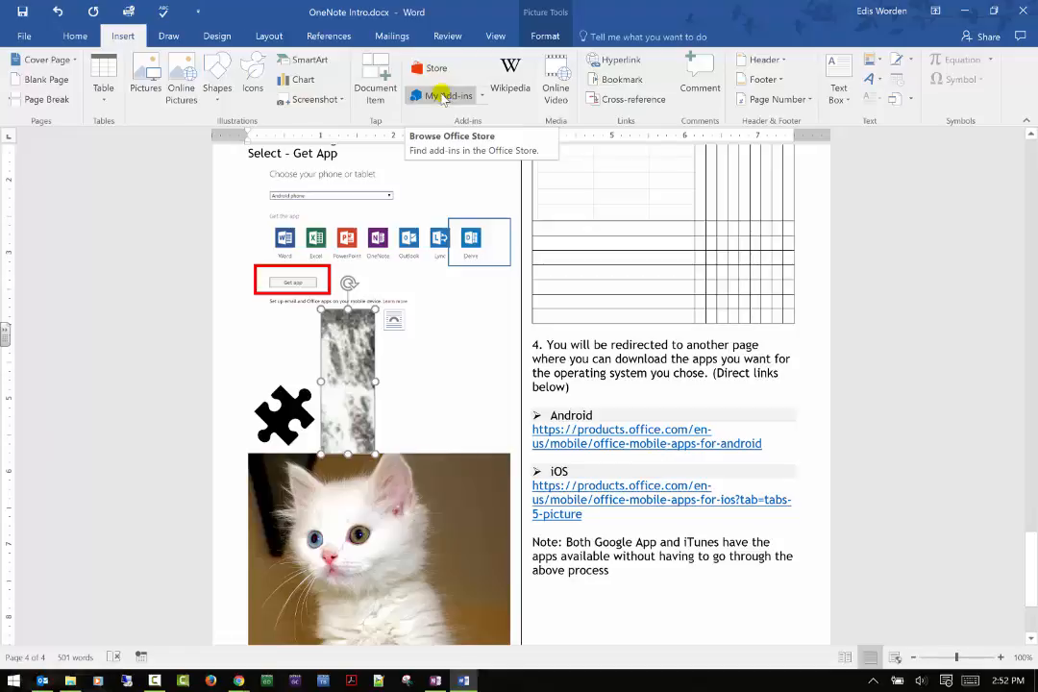
Open the Wikipedia add-in, dismiss its trust notice and close the add-in.
click(514, 77)
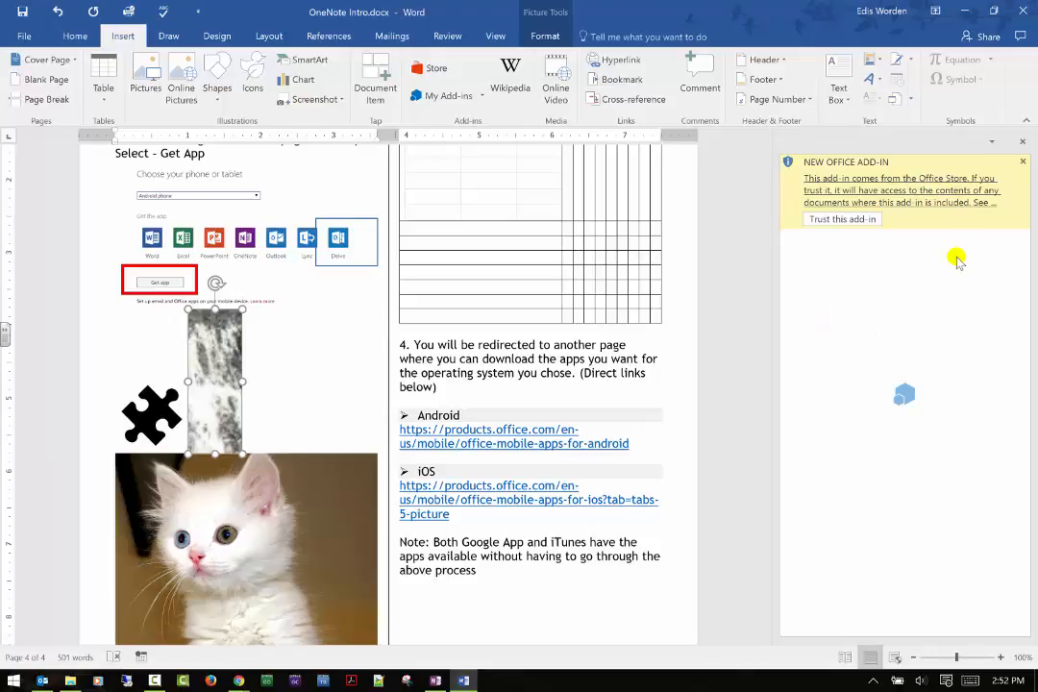
click(1022, 162)
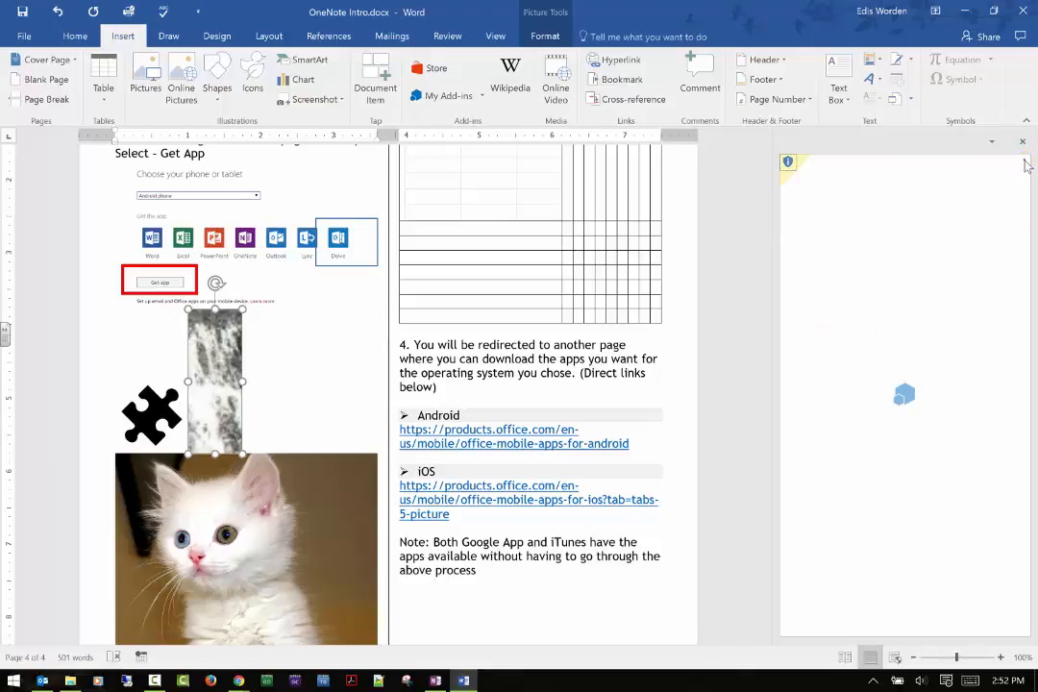
click(1022, 141)
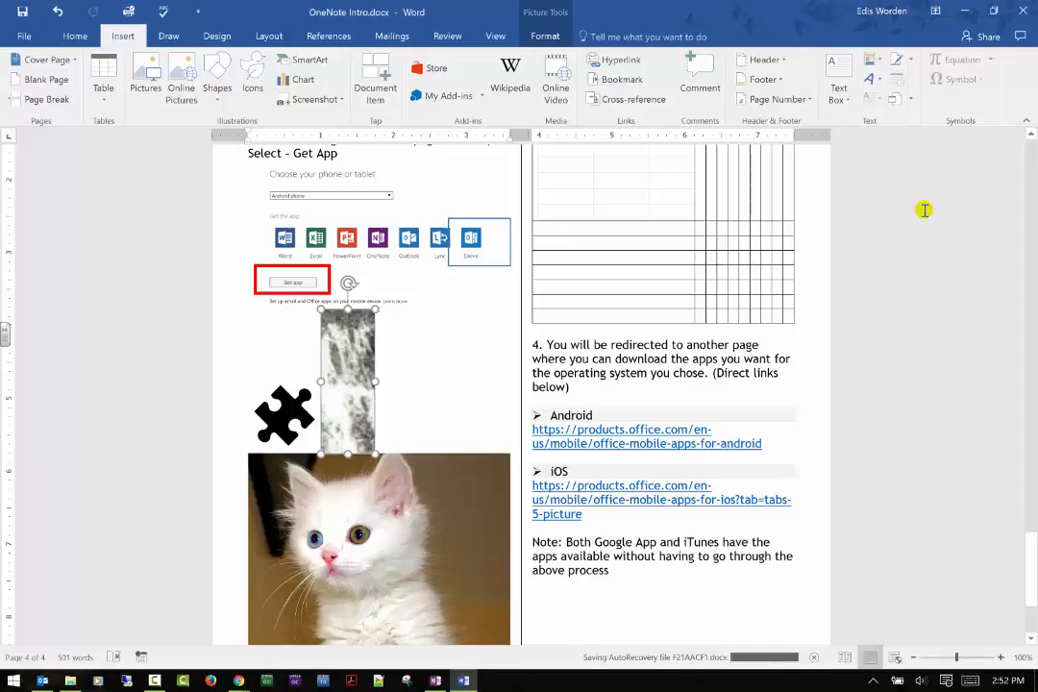
View the online video sources available for insertion and close the dialog without adding a video.
click(567, 103)
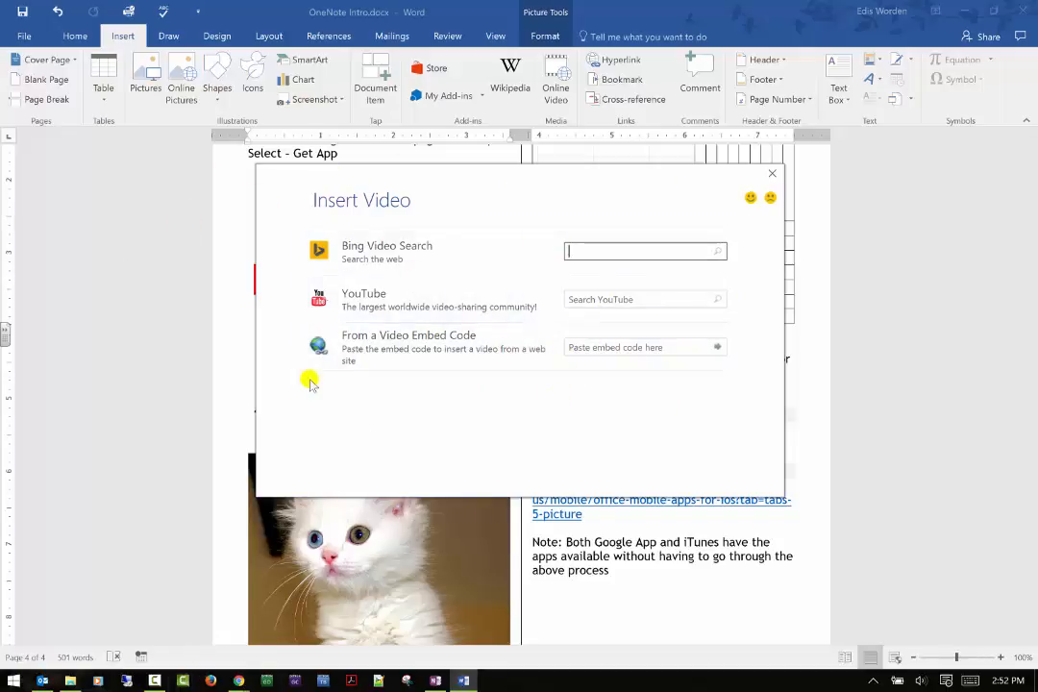
click(771, 176)
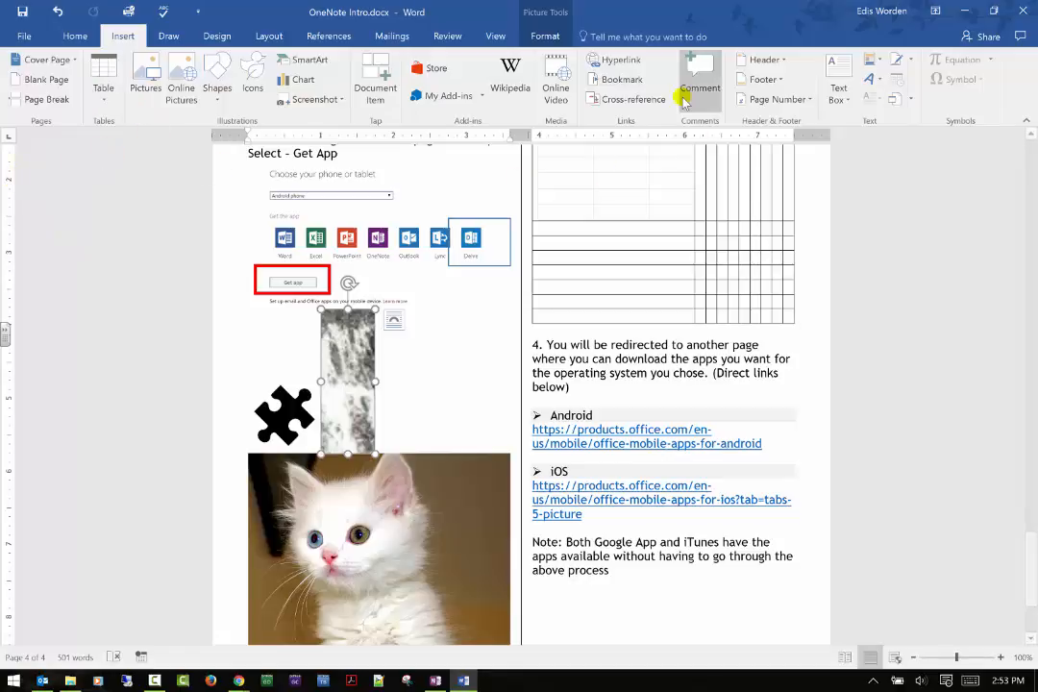
Review the hyperlink options for a place in this document, a new document and an e-mail address, and cancel without linking.
click(634, 61)
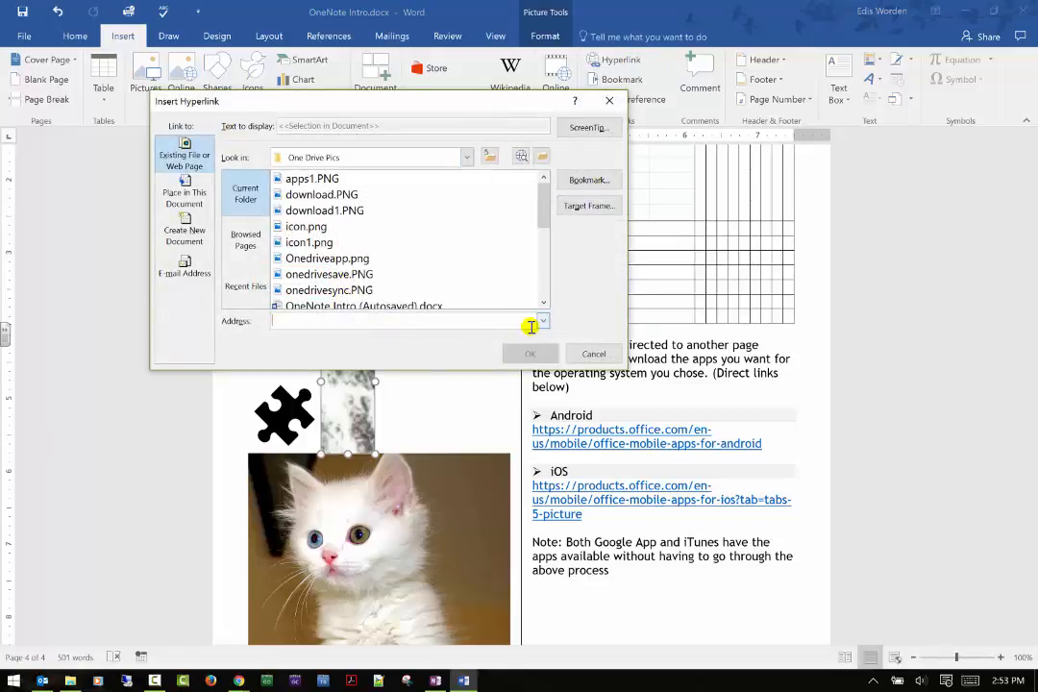
click(204, 203)
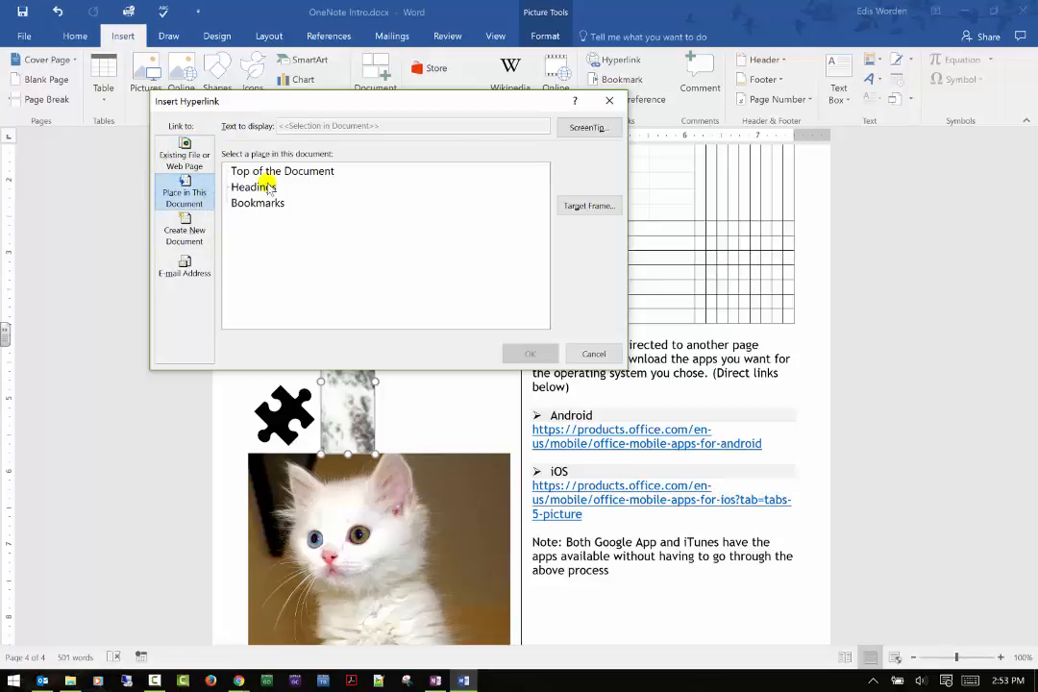
click(190, 231)
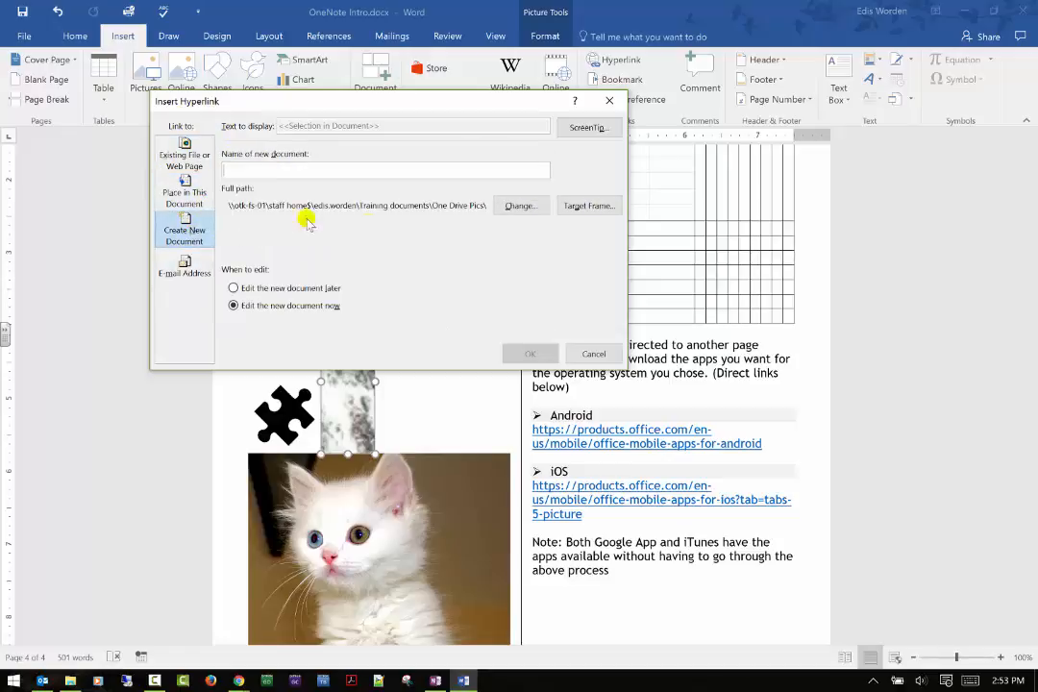
click(178, 273)
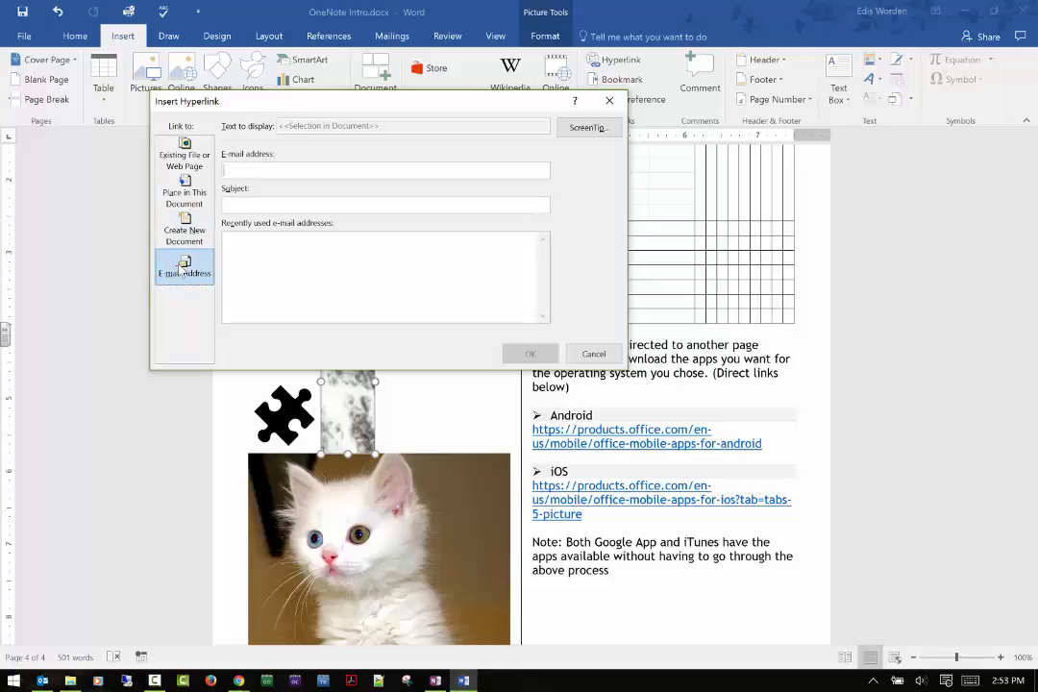
click(581, 353)
Add a bookmark named Document to the selected waterfall picture.
scroll(665, 412, down, 1)
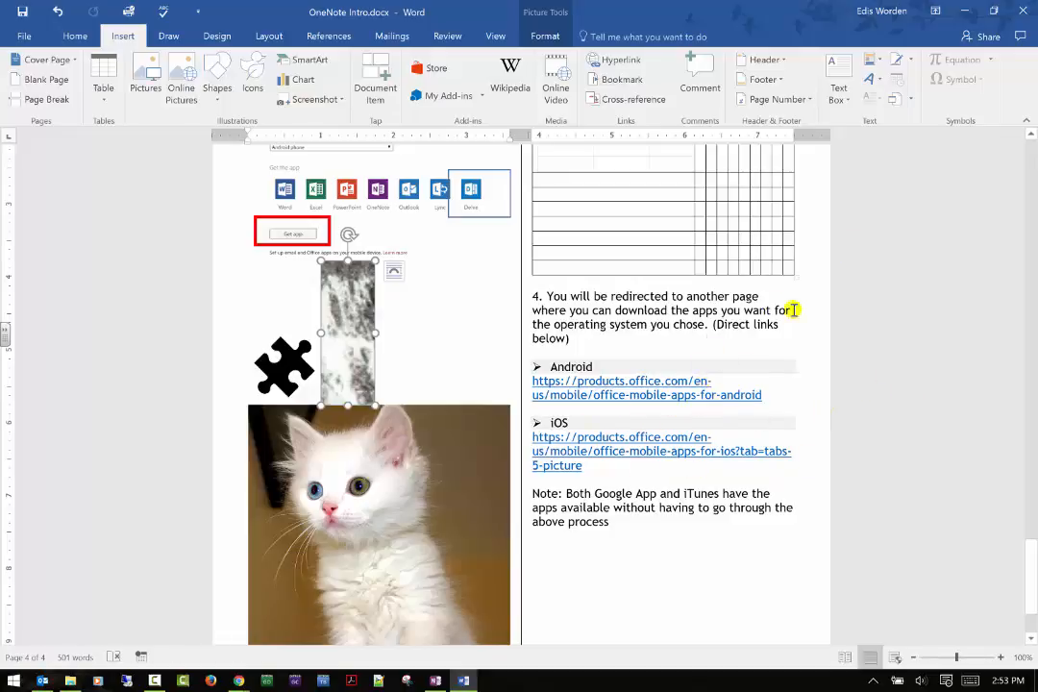
click(611, 81)
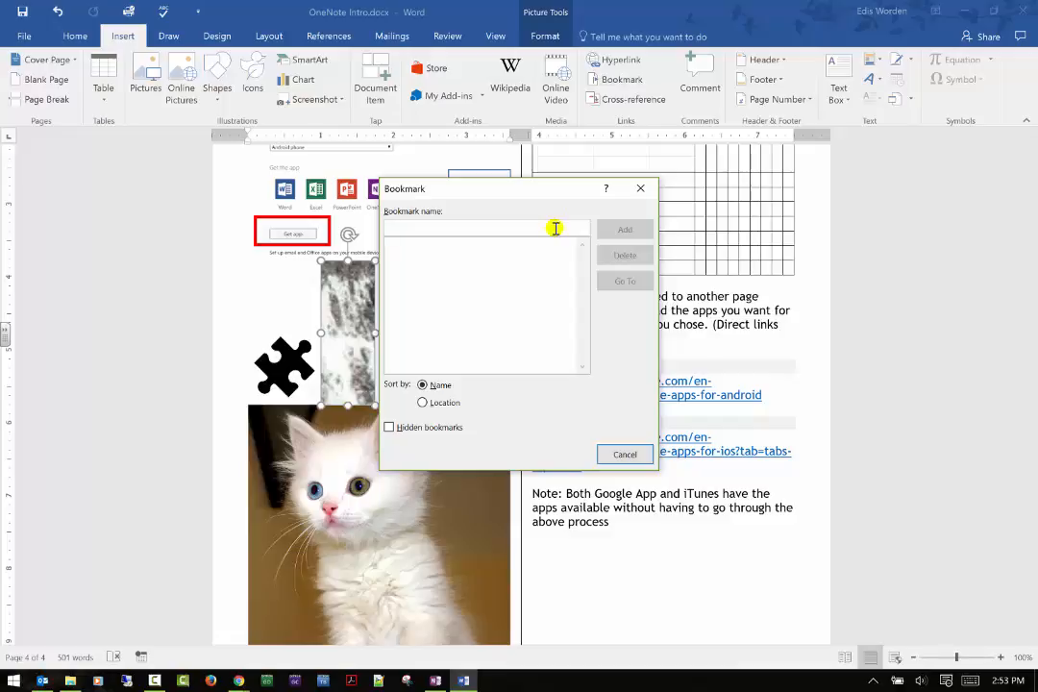
text(Do)
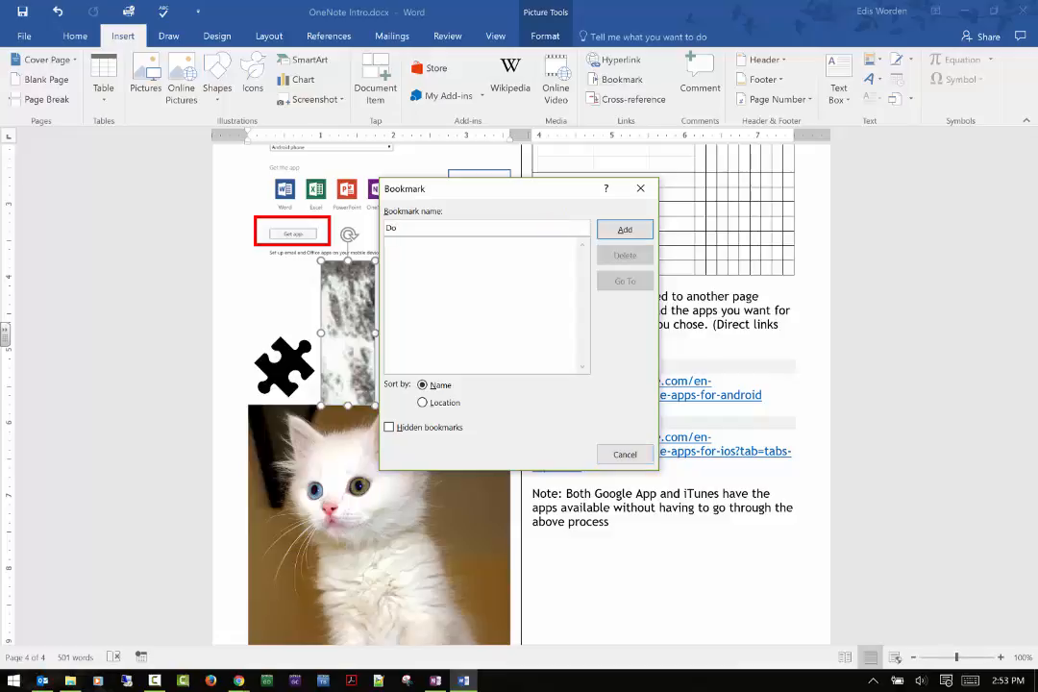
text(cumen5t 1)
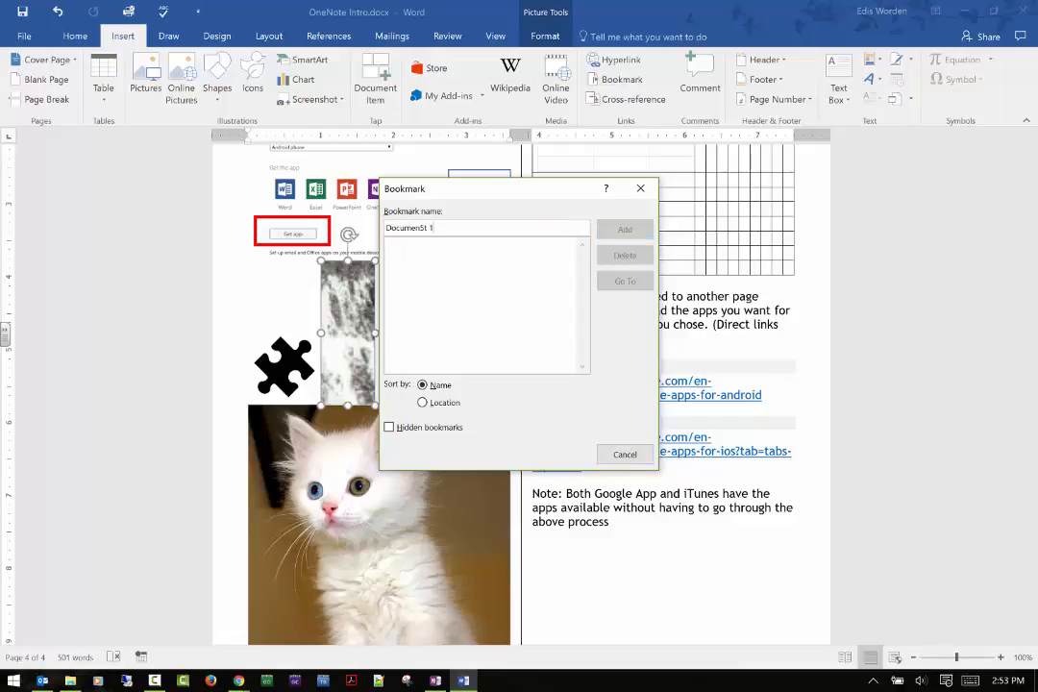
key(BackSpace)
key(BackSpace)
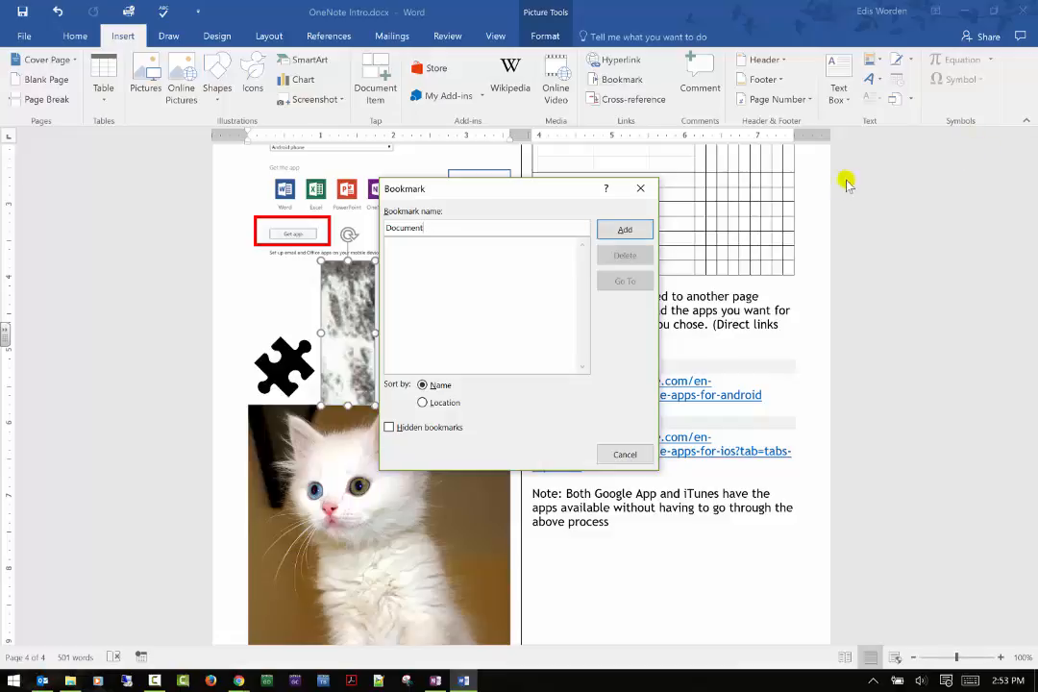
click(646, 227)
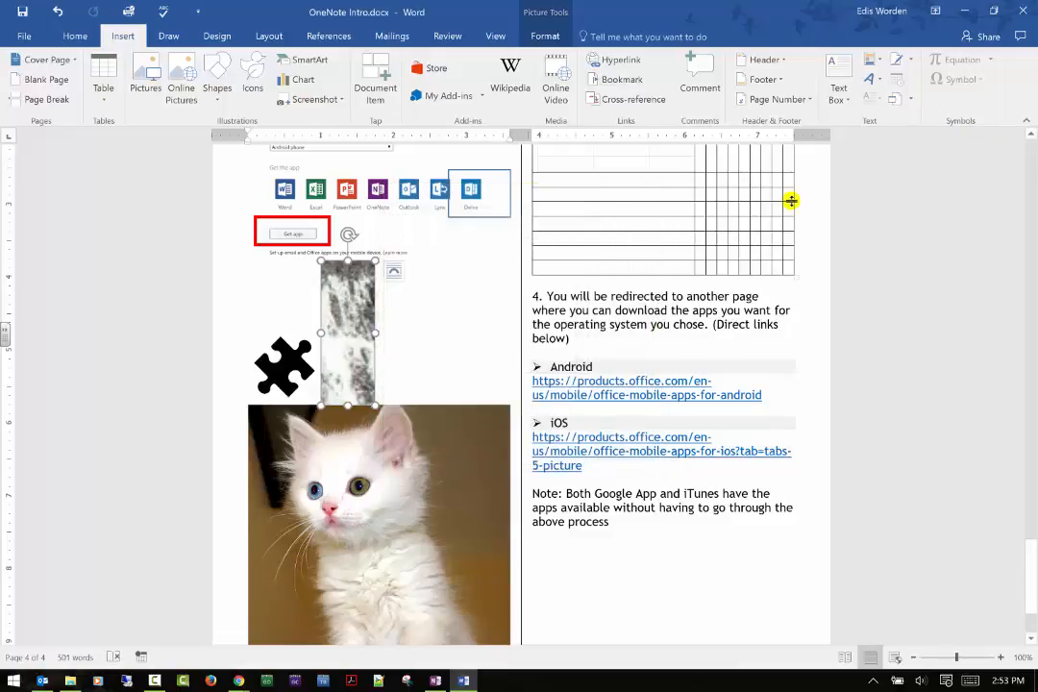
Insert a hyperlinked cross-reference to the Document bookmark using its bookmark text, and close the cross-reference dialog.
click(615, 100)
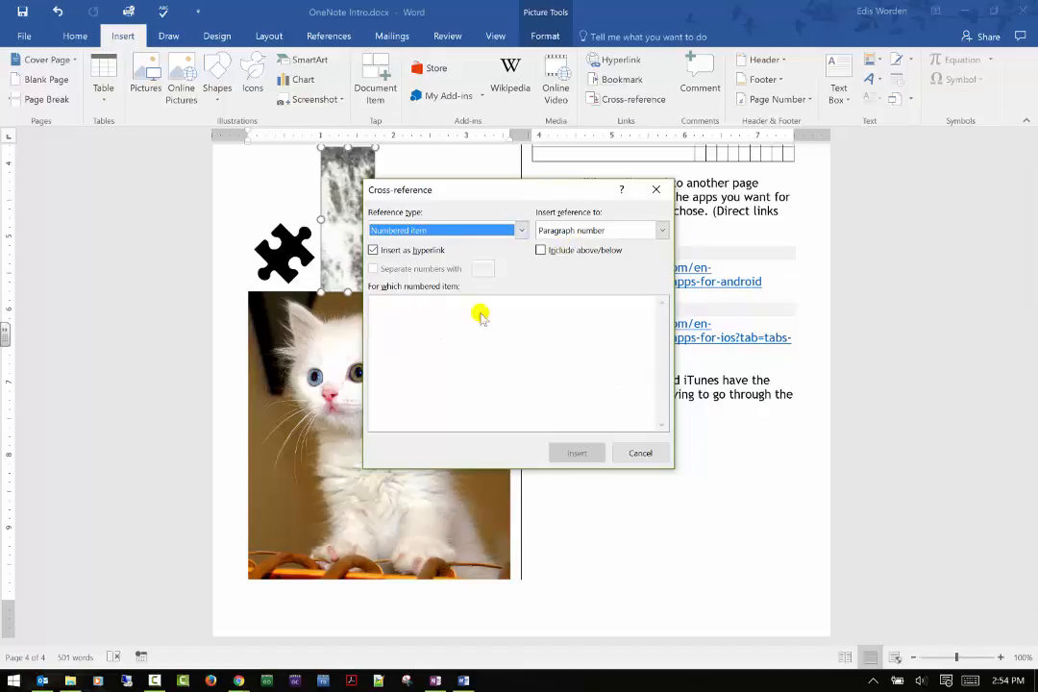
click(662, 231)
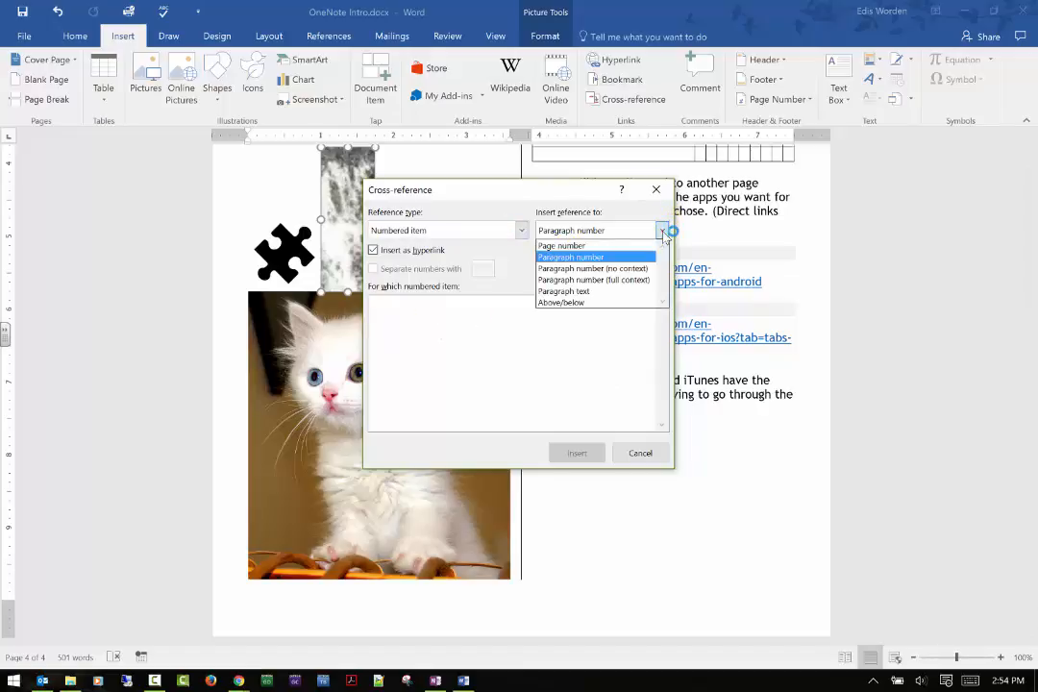
click(602, 301)
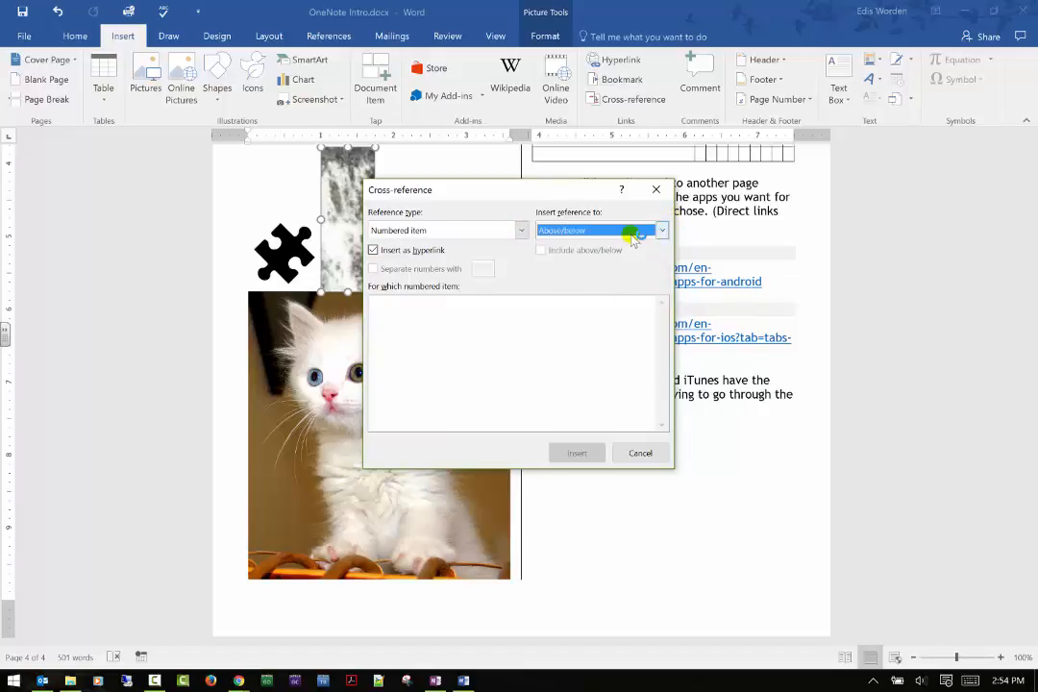
click(661, 231)
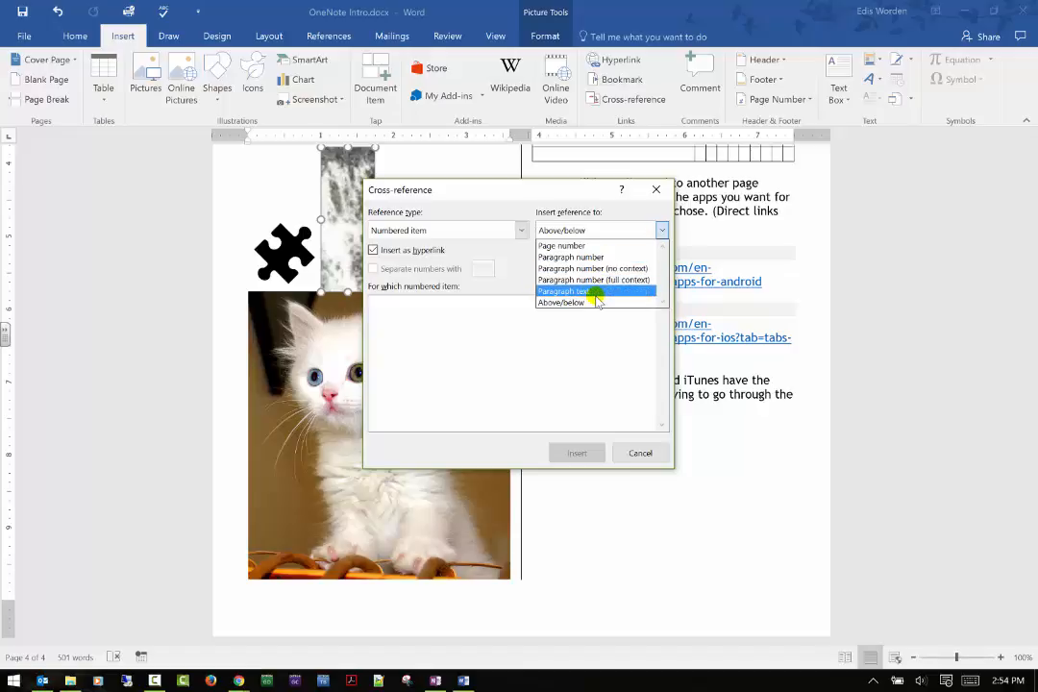
click(597, 290)
click(466, 228)
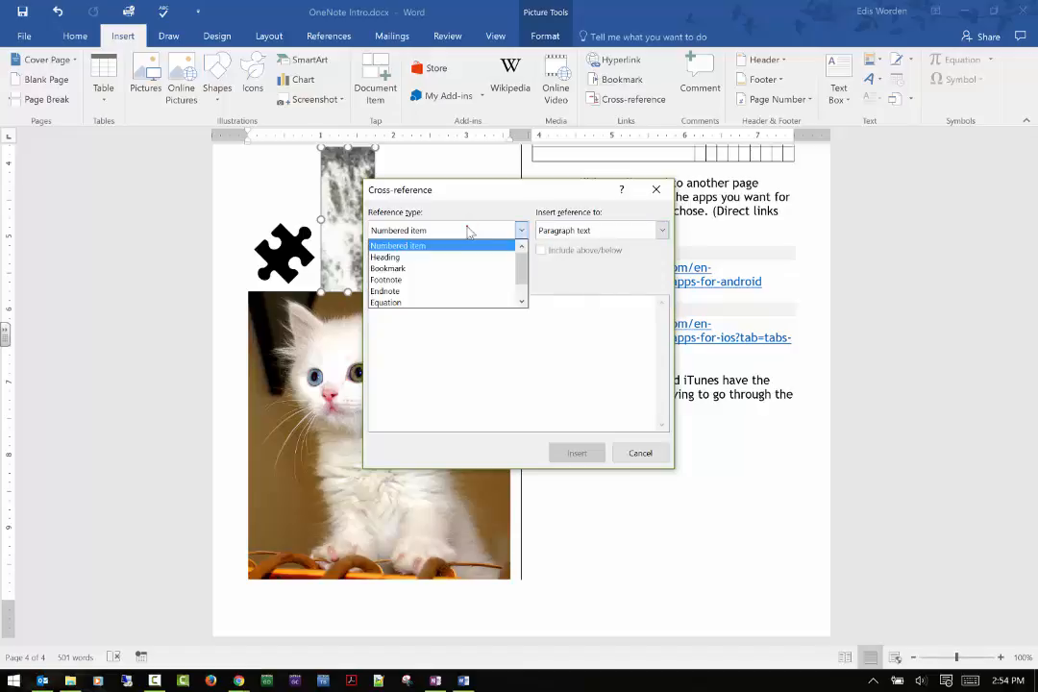
click(434, 272)
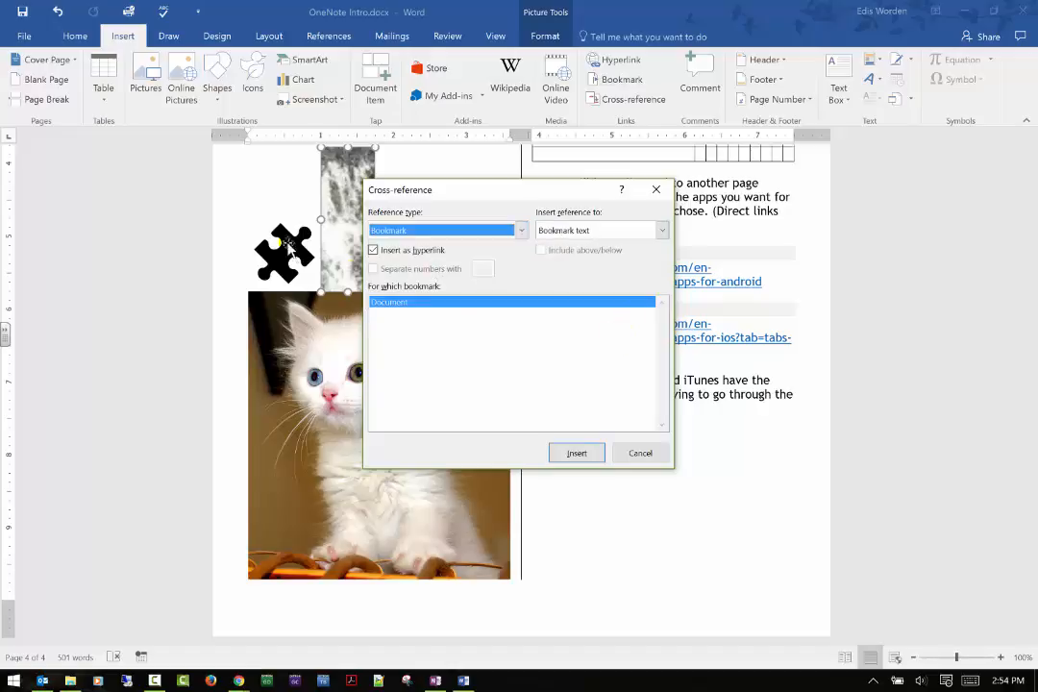
click(573, 453)
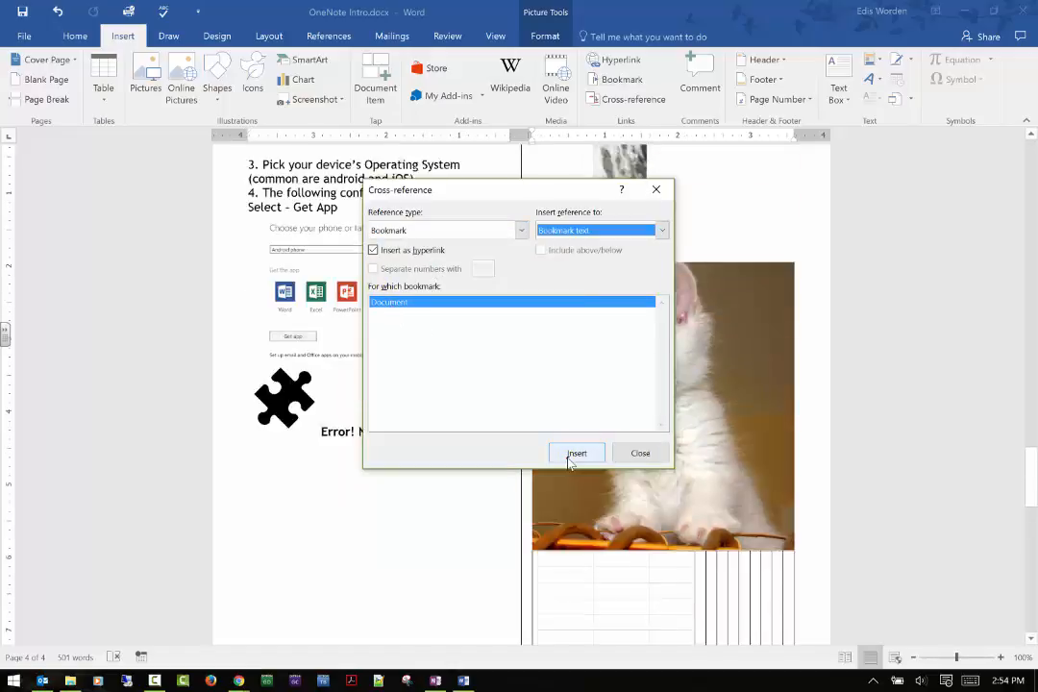
click(636, 452)
Add the comment "This needs more" to the text of steps 3 and 4, from "Pick your device's" through "Get App".
scroll(371, 355, down, 3)
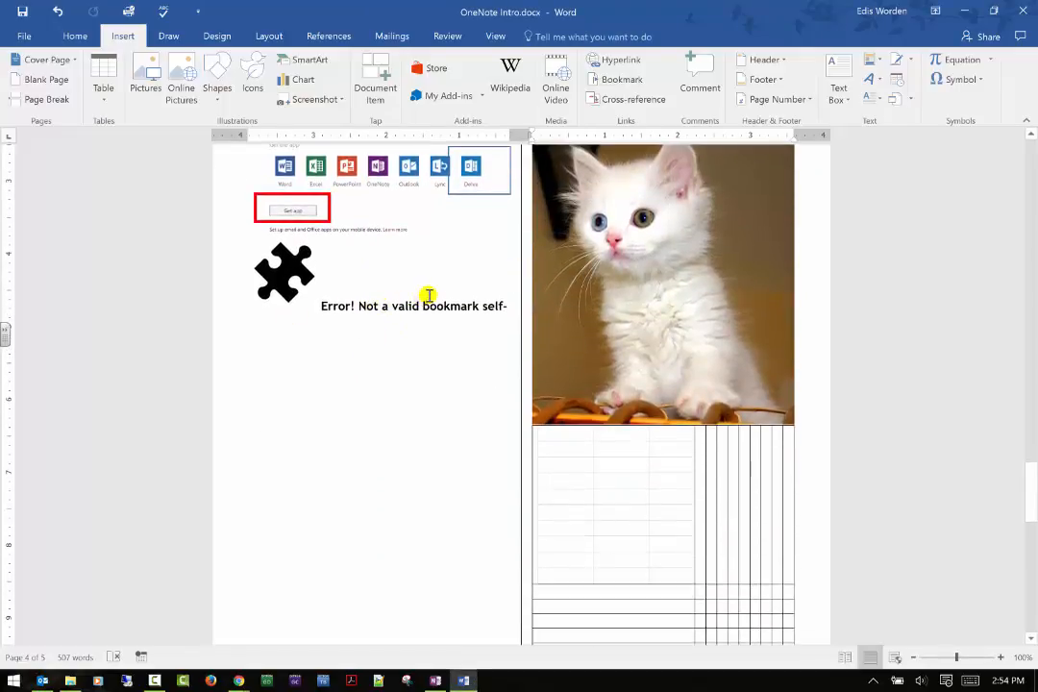
scroll(419, 248, up, 3)
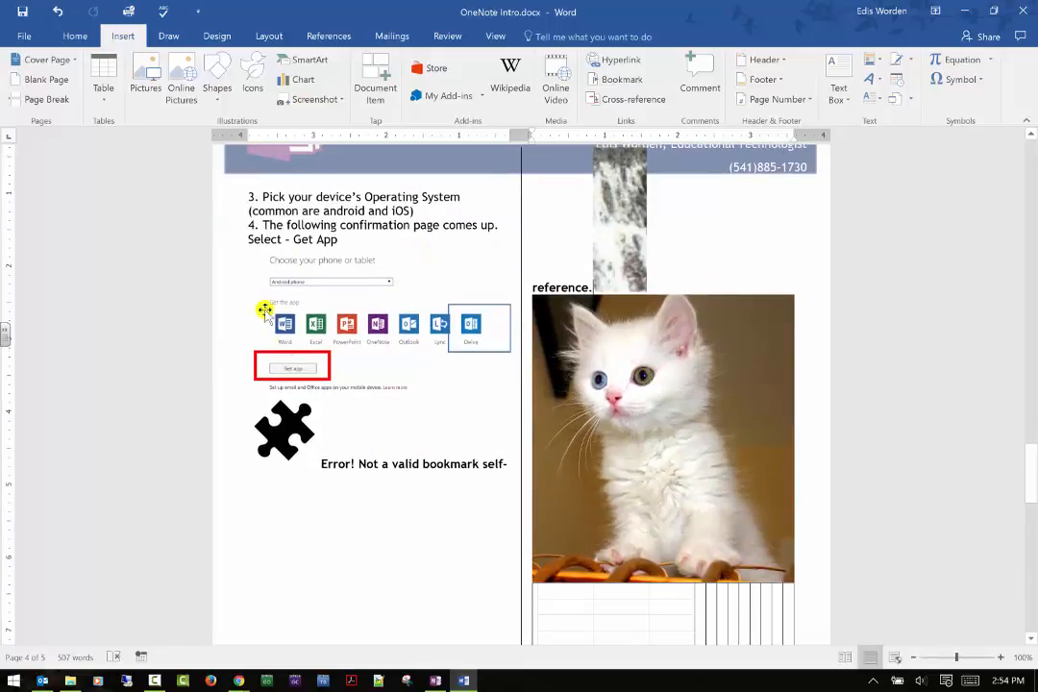
scroll(283, 340, up, 1)
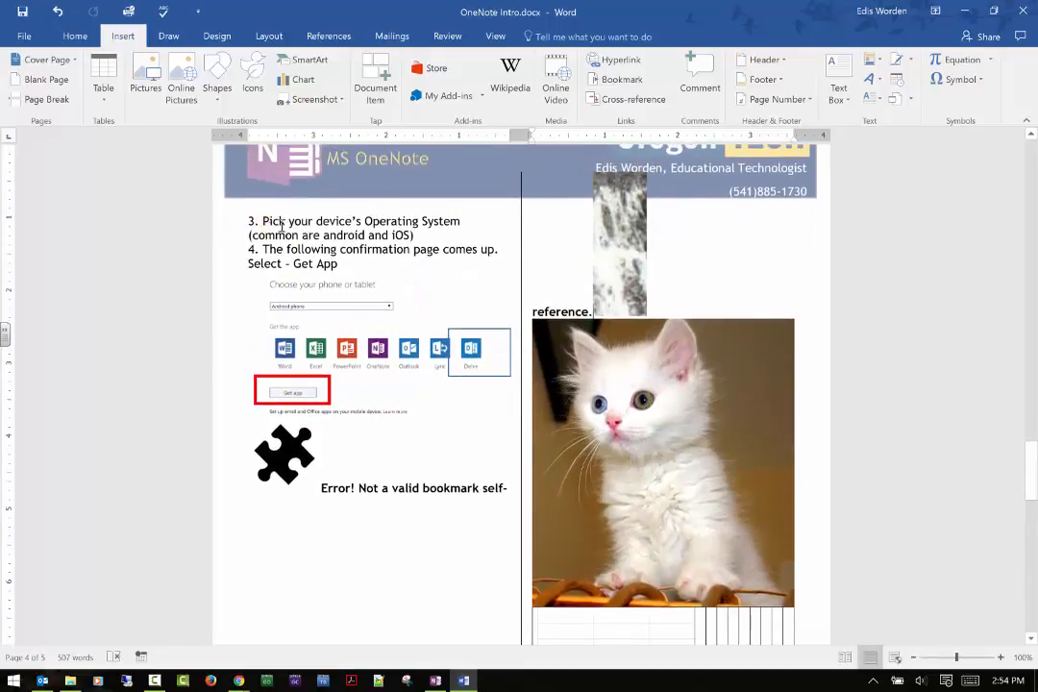
drag(263, 221, 436, 270)
click(699, 81)
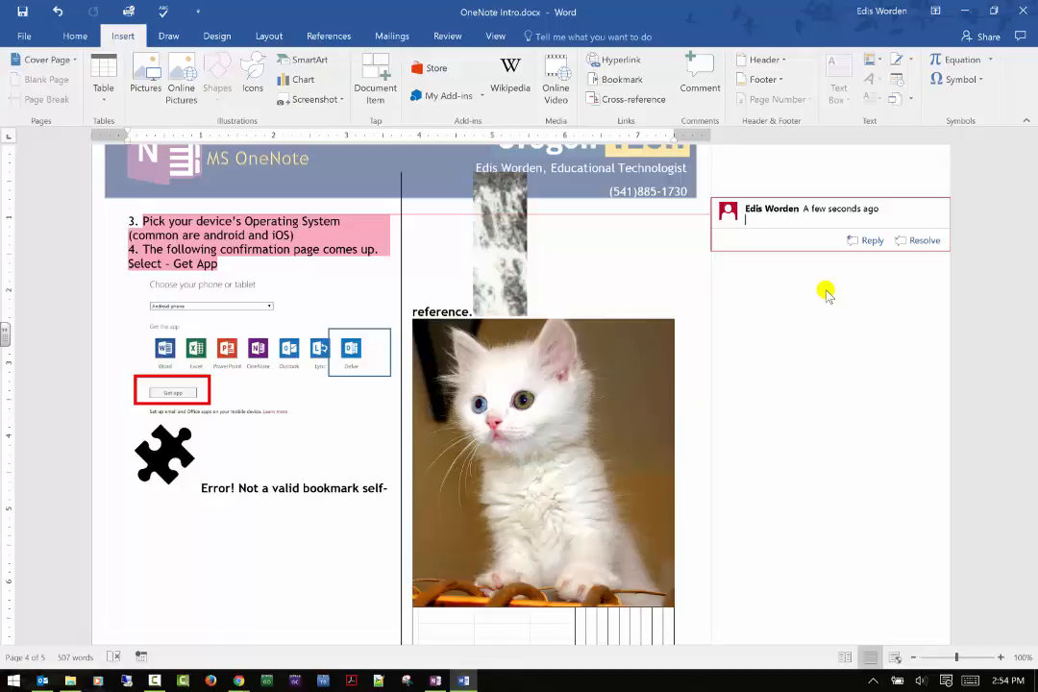
text(This needs more)
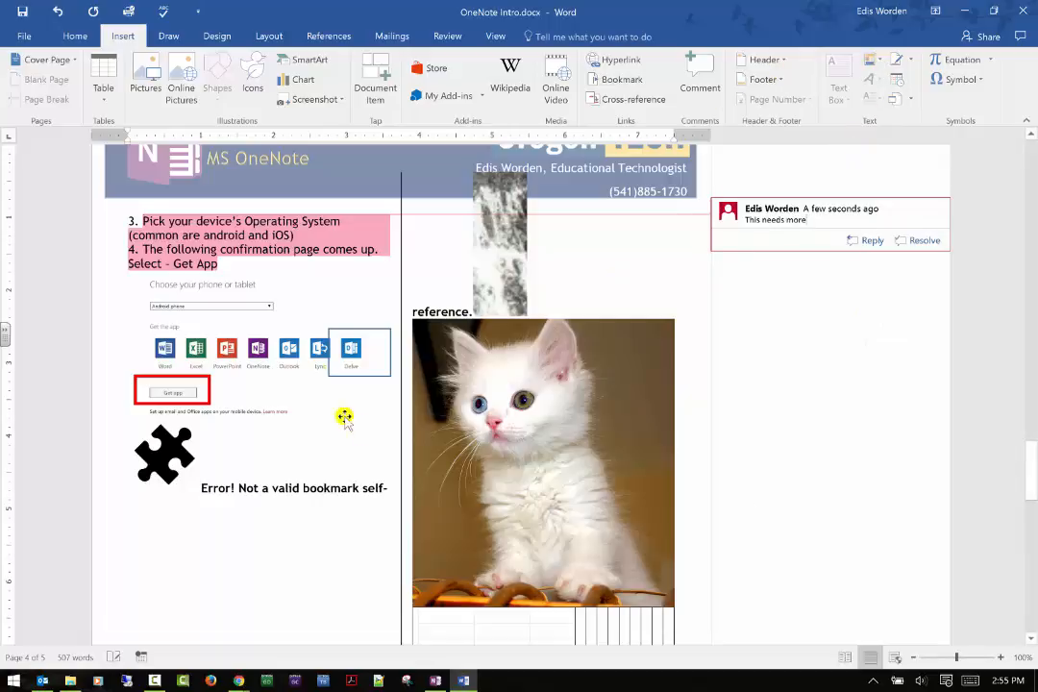
click(343, 297)
click(247, 600)
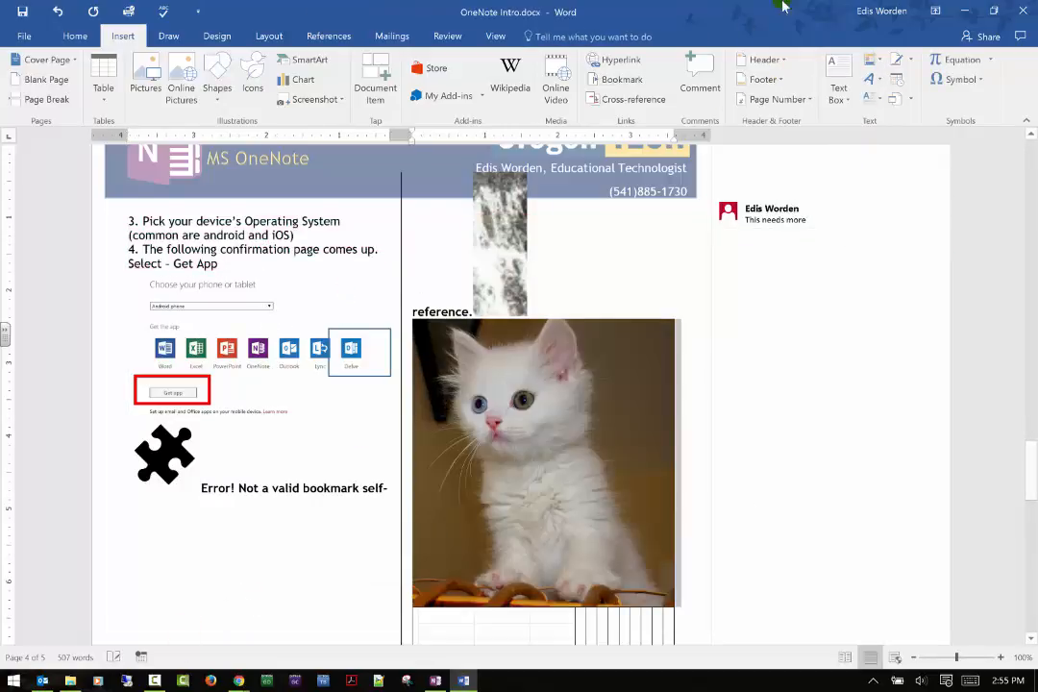
Browse the built-in header designs alongside the document's existing MS OneNote header, and close the gallery without applying one.
click(780, 60)
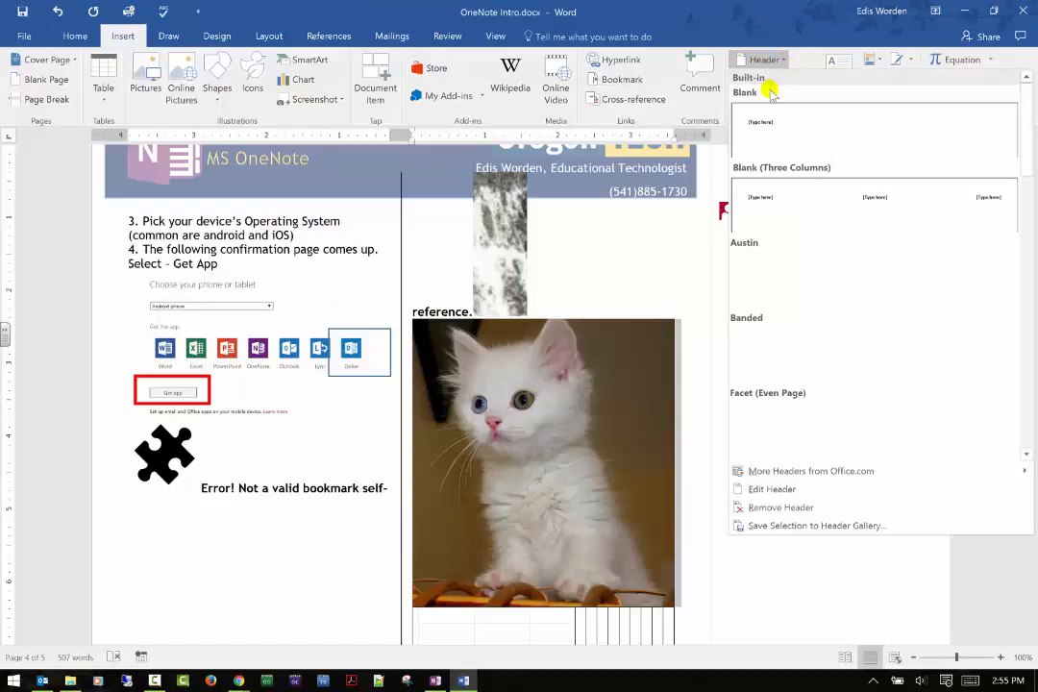
scroll(418, 294, up, 5)
scroll(405, 309, down, 1)
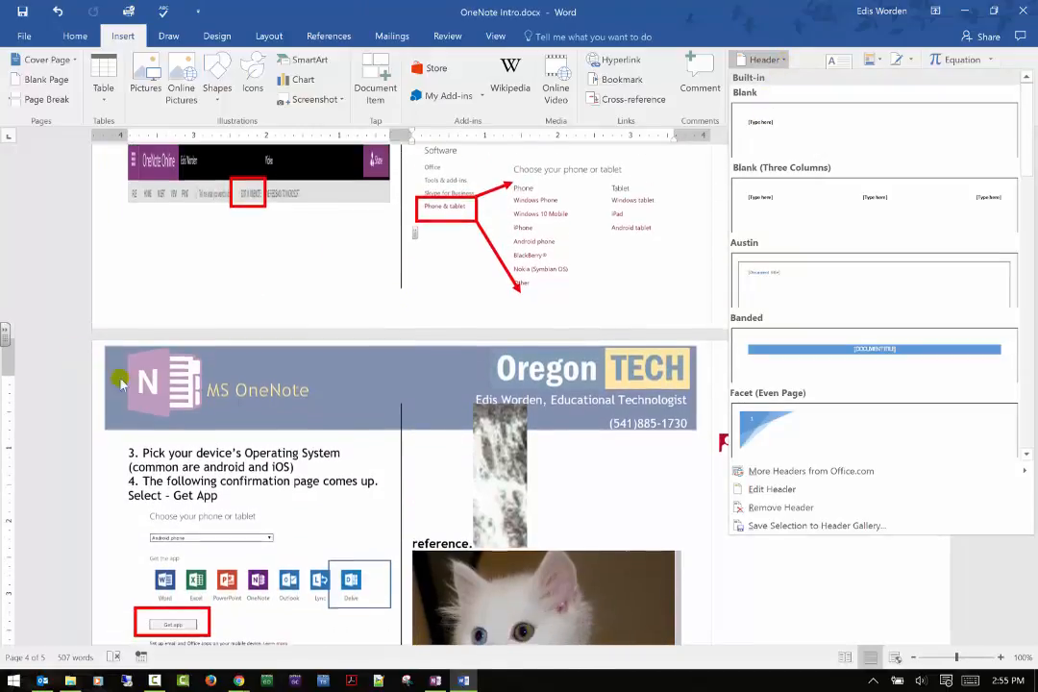
click(140, 397)
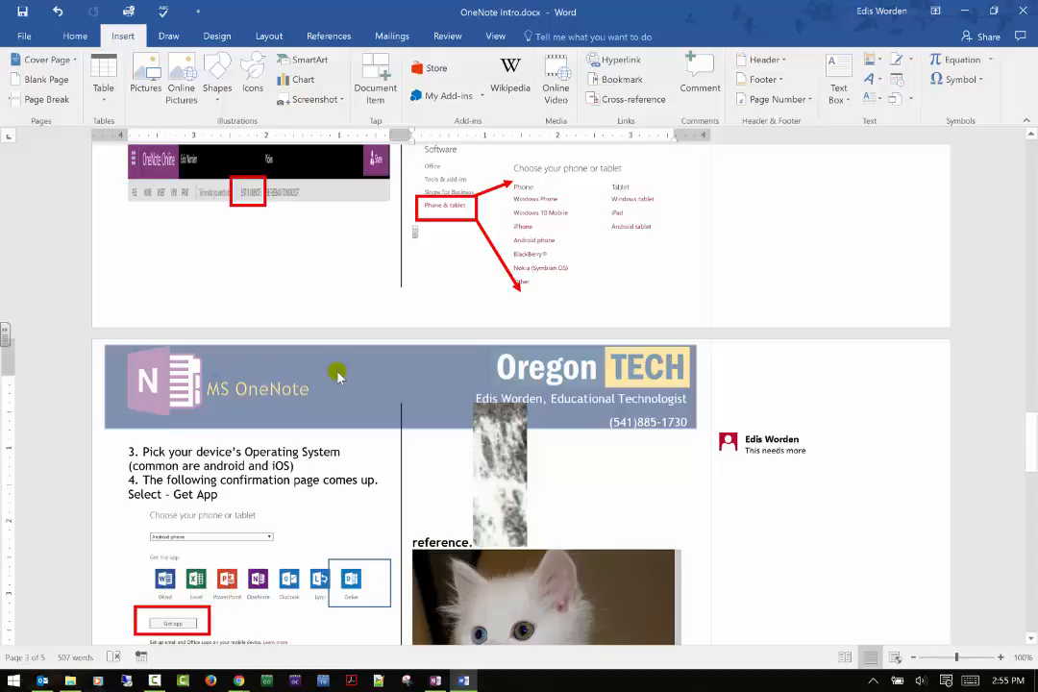
Browse the built-in footer designs and close the gallery without applying one.
scroll(346, 365, down, 3)
scroll(350, 348, down, 2)
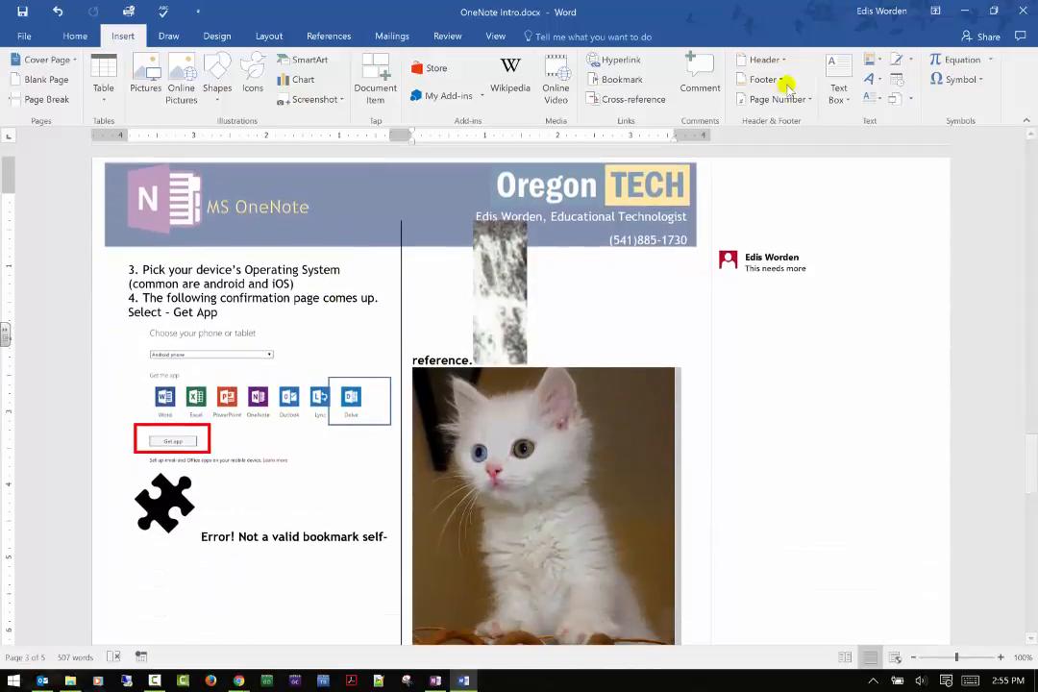
click(764, 79)
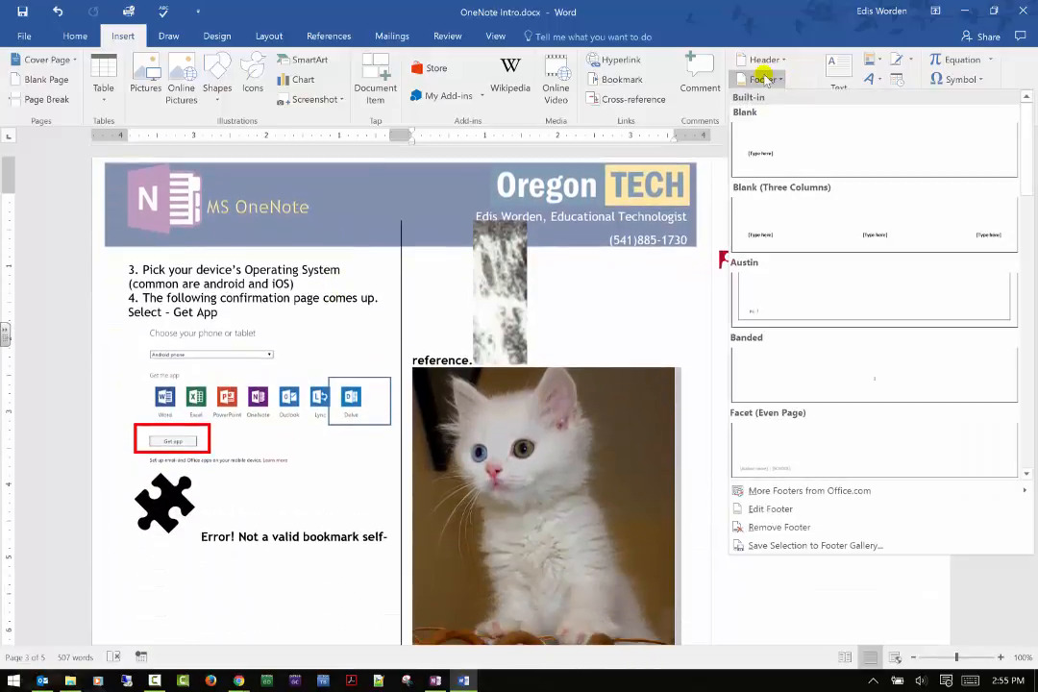
click(764, 59)
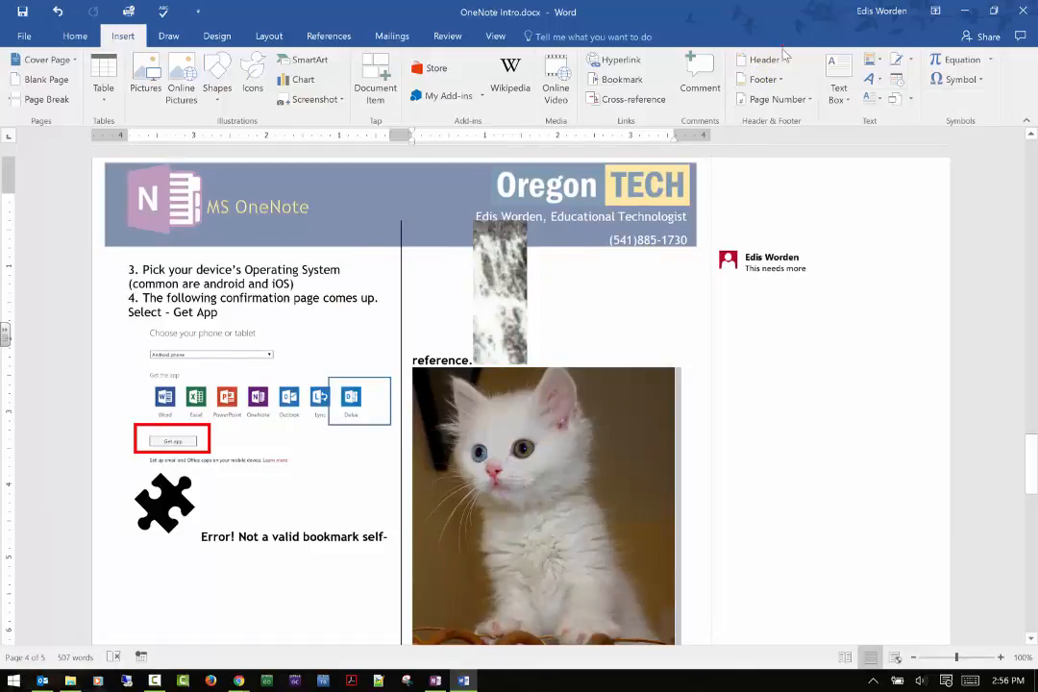
Open the page header for editing and move the MS OneNote banner about 0.8" to the left and slightly down.
click(764, 59)
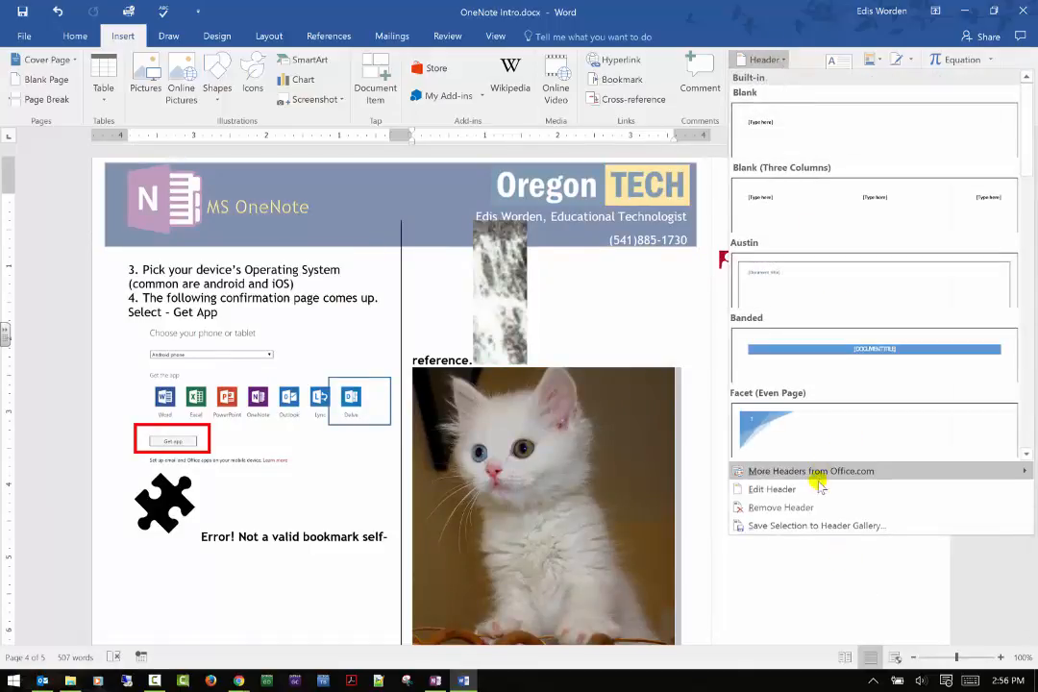
click(773, 489)
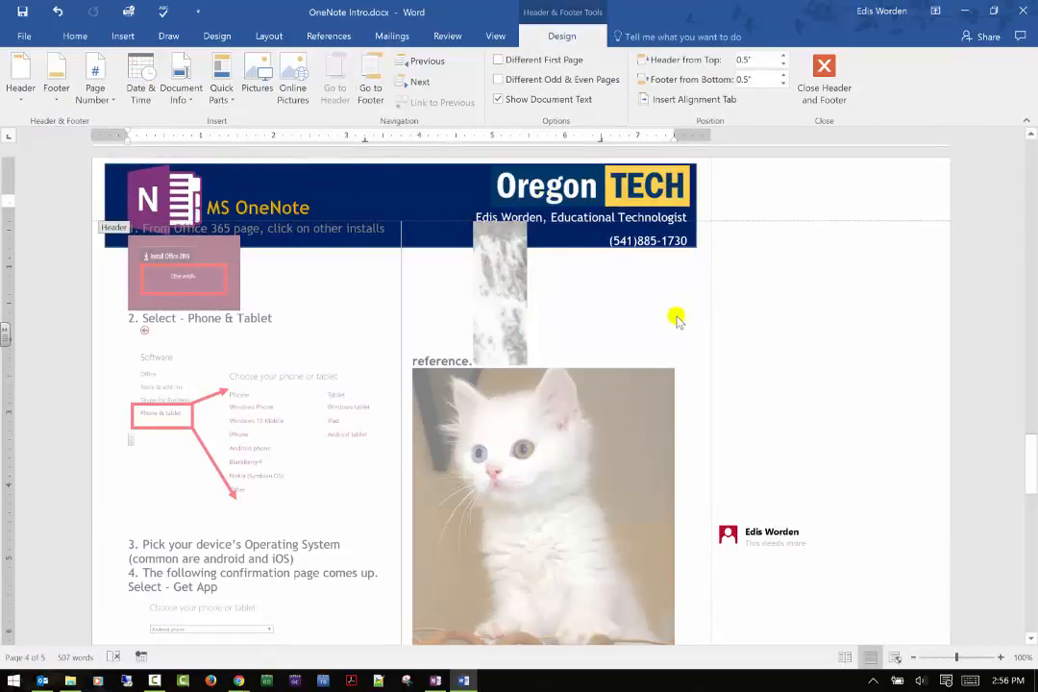
click(580, 187)
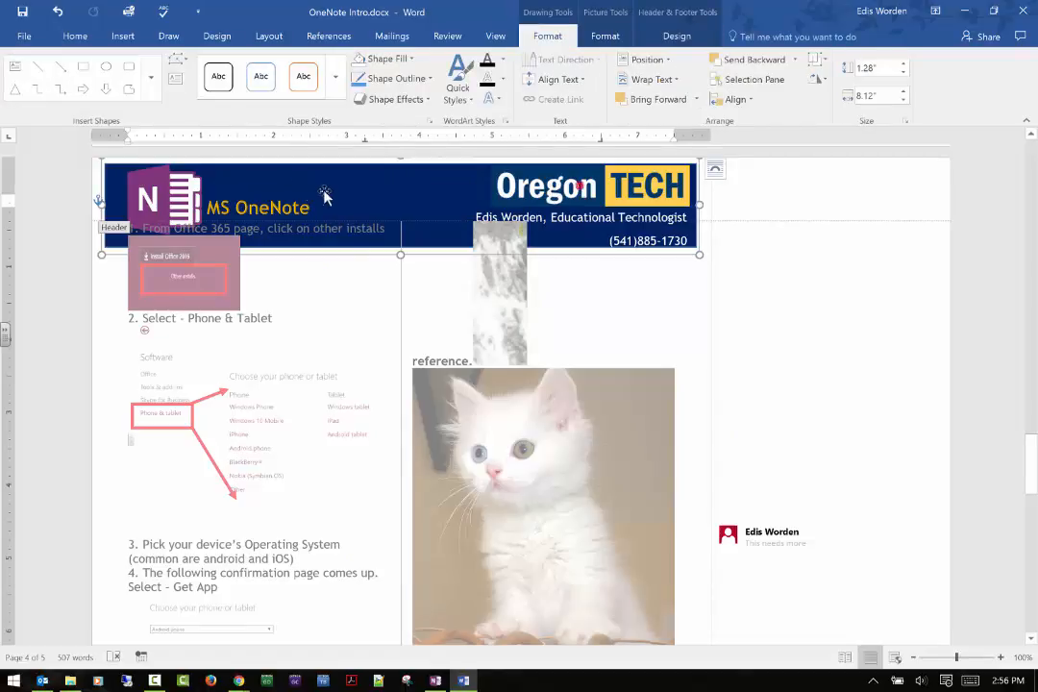
drag(584, 197, 394, 139)
drag(614, 261, 386, 209)
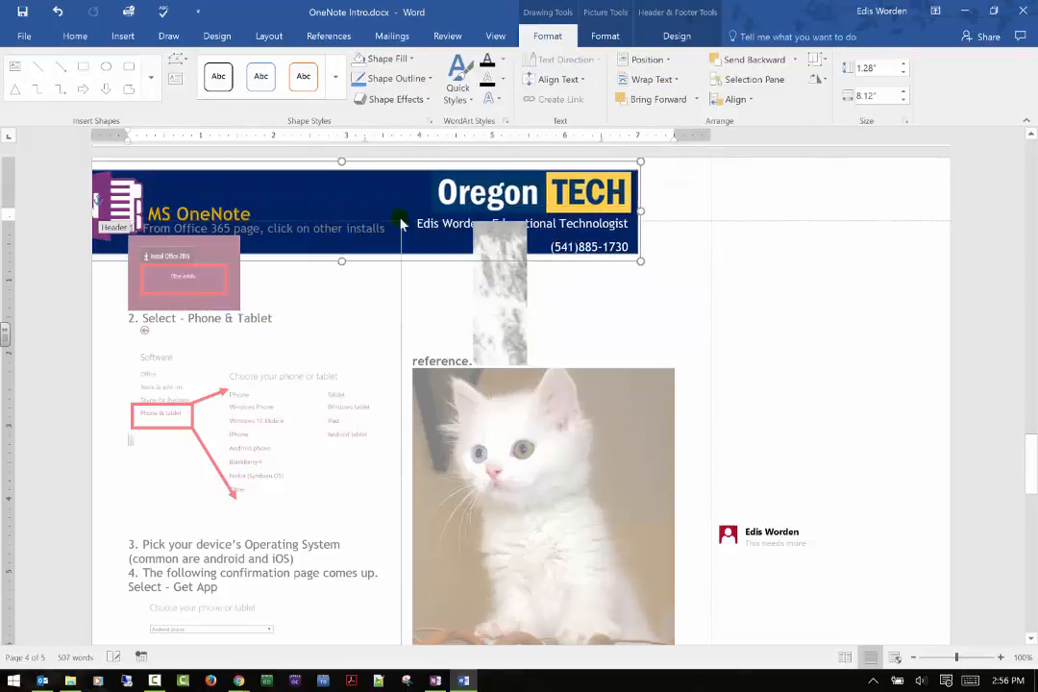
Shift the header's contact text box and the banner's blue background rectangle to the right, and close header editing.
drag(518, 222, 636, 225)
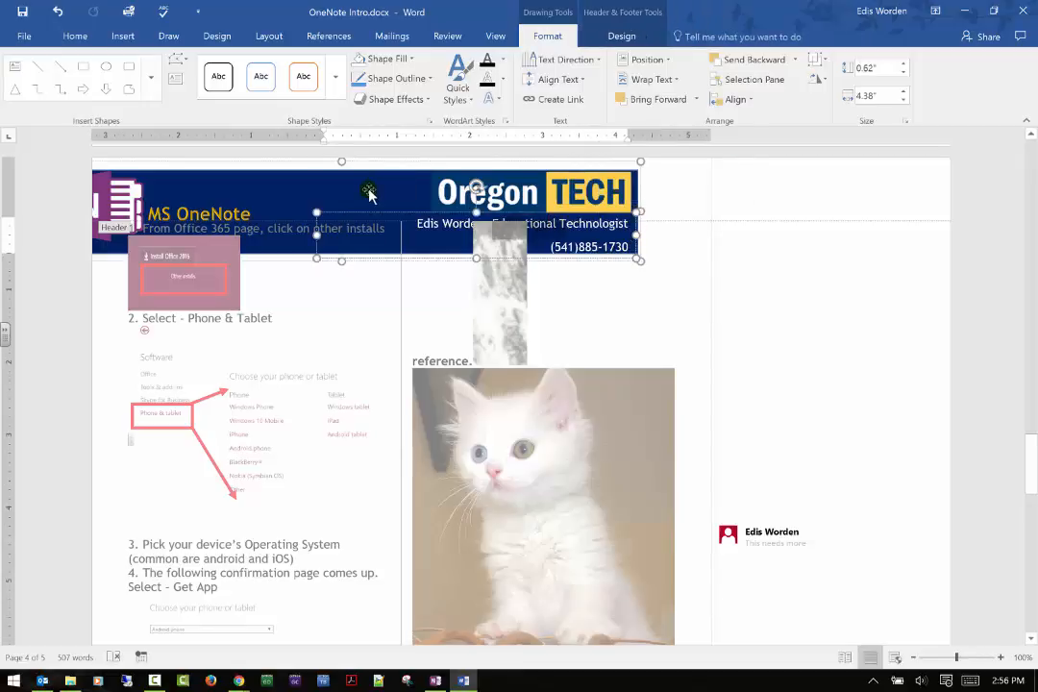
drag(367, 192, 430, 193)
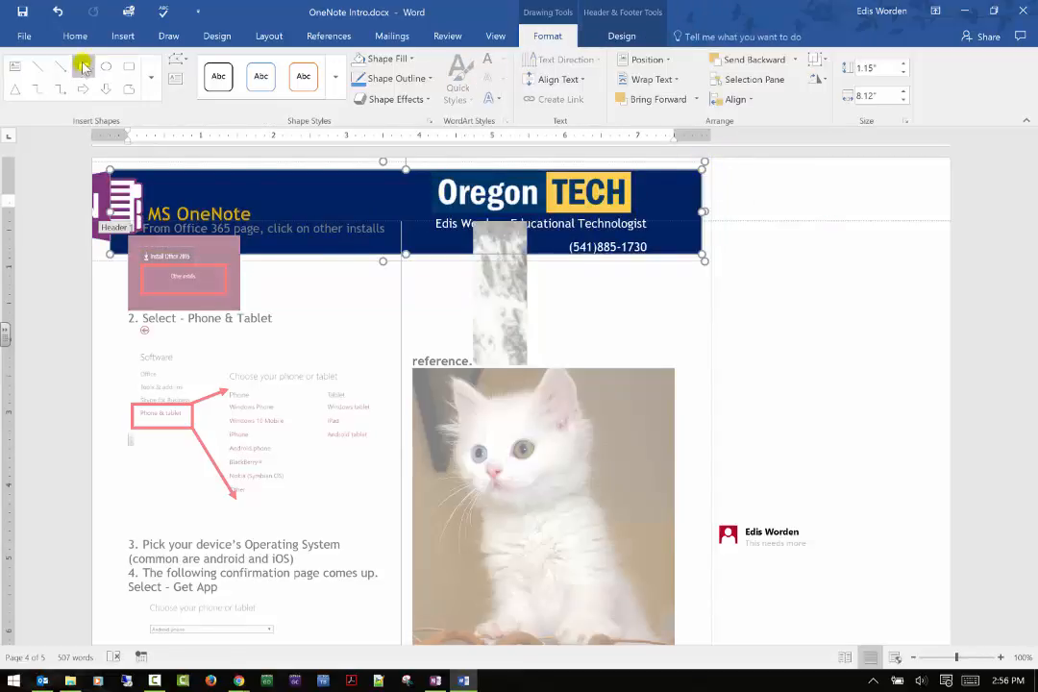
click(923, 309)
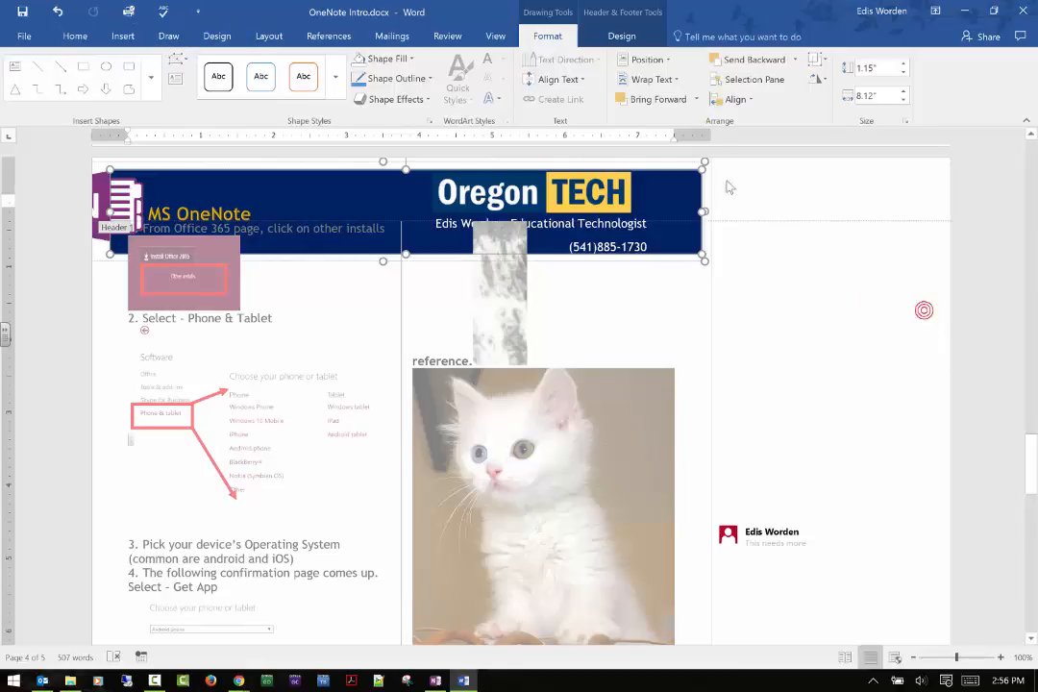
click(615, 35)
click(824, 75)
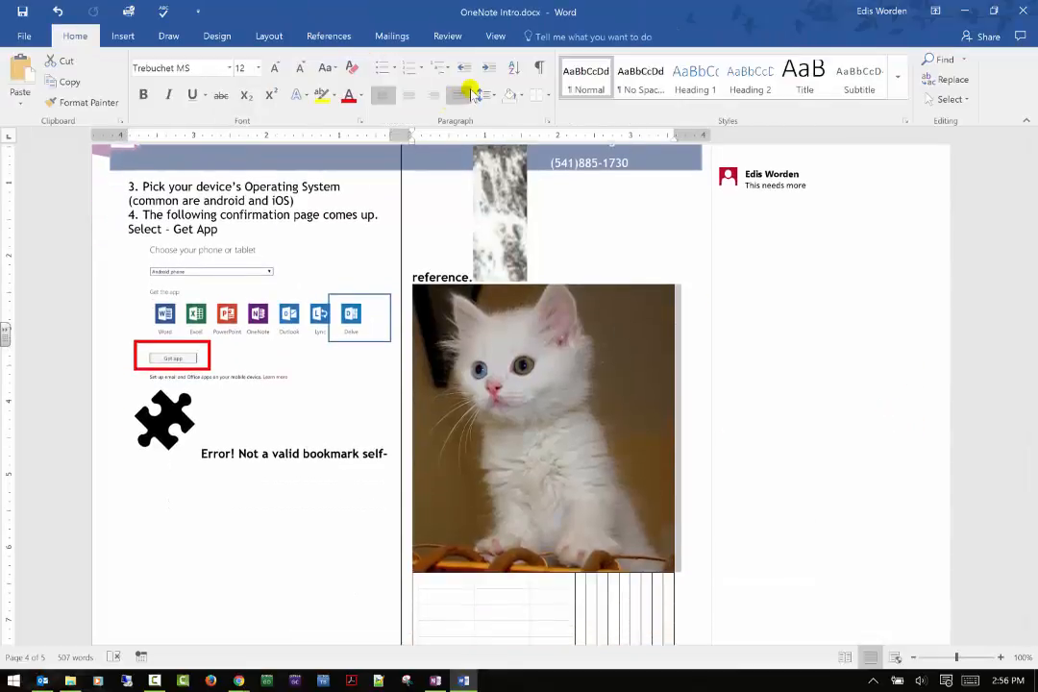
Insert the Blank (Three Columns) footer and return to the document body.
click(126, 35)
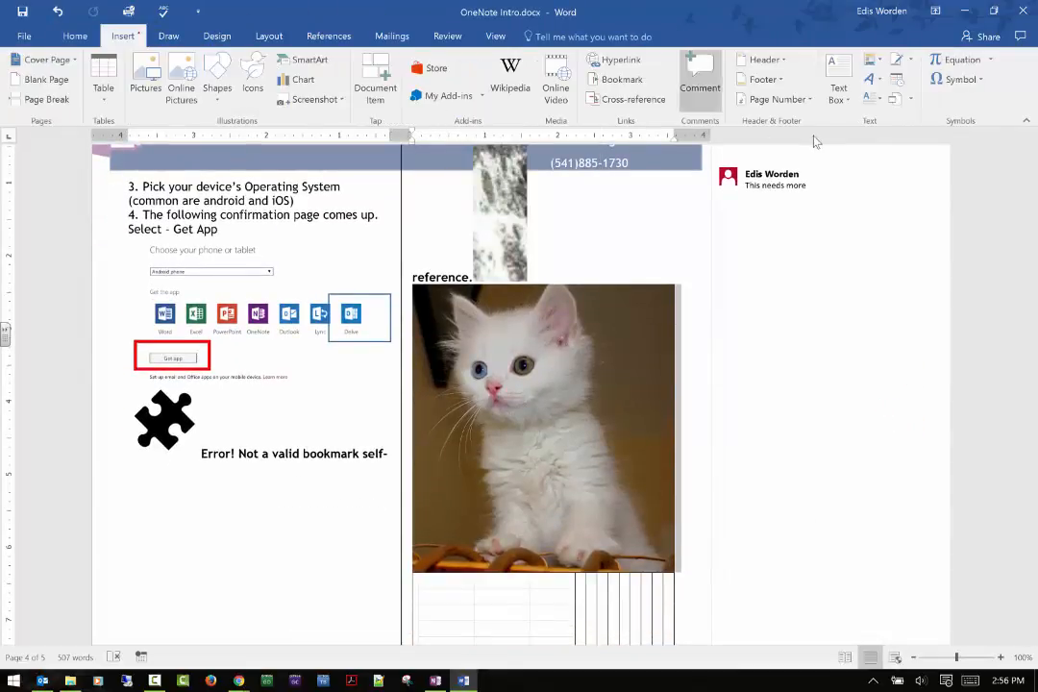
click(781, 79)
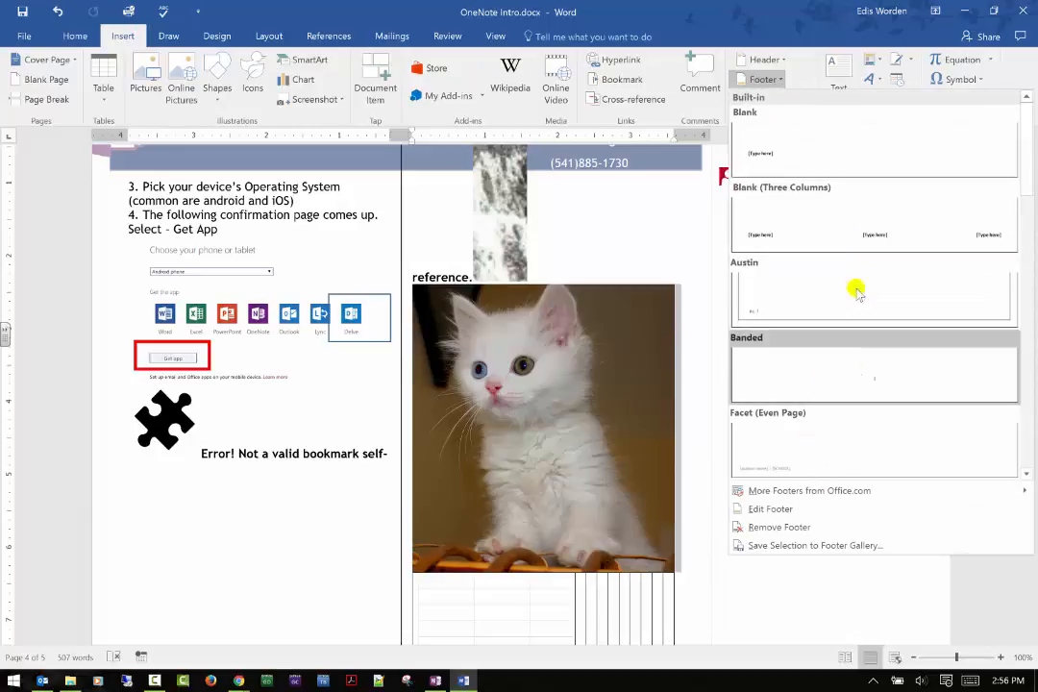
click(873, 213)
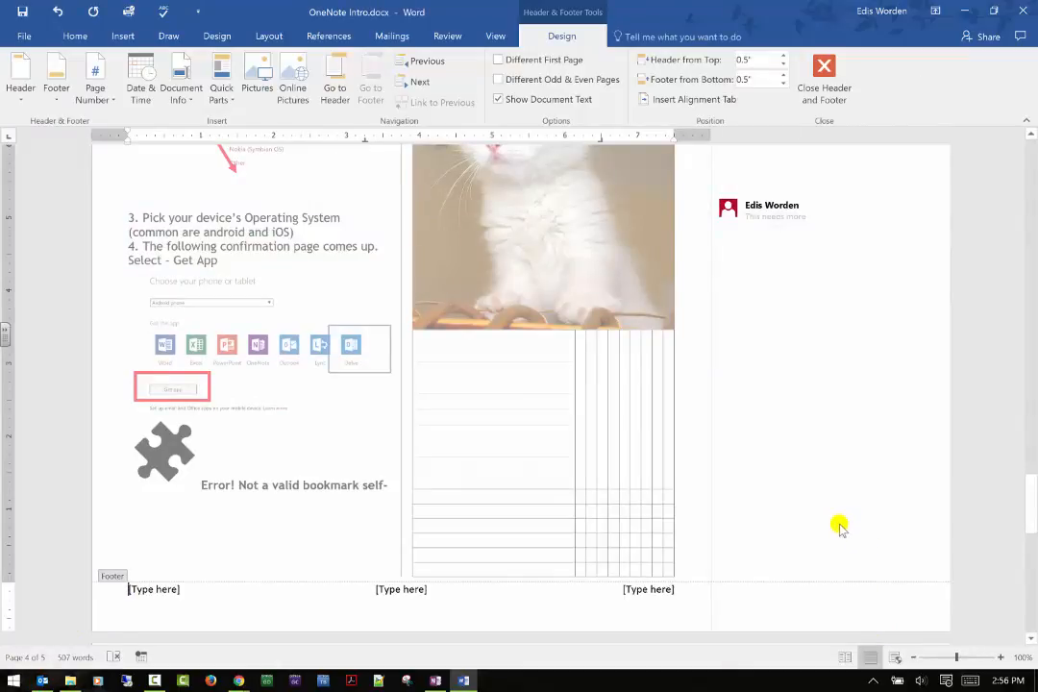
click(832, 81)
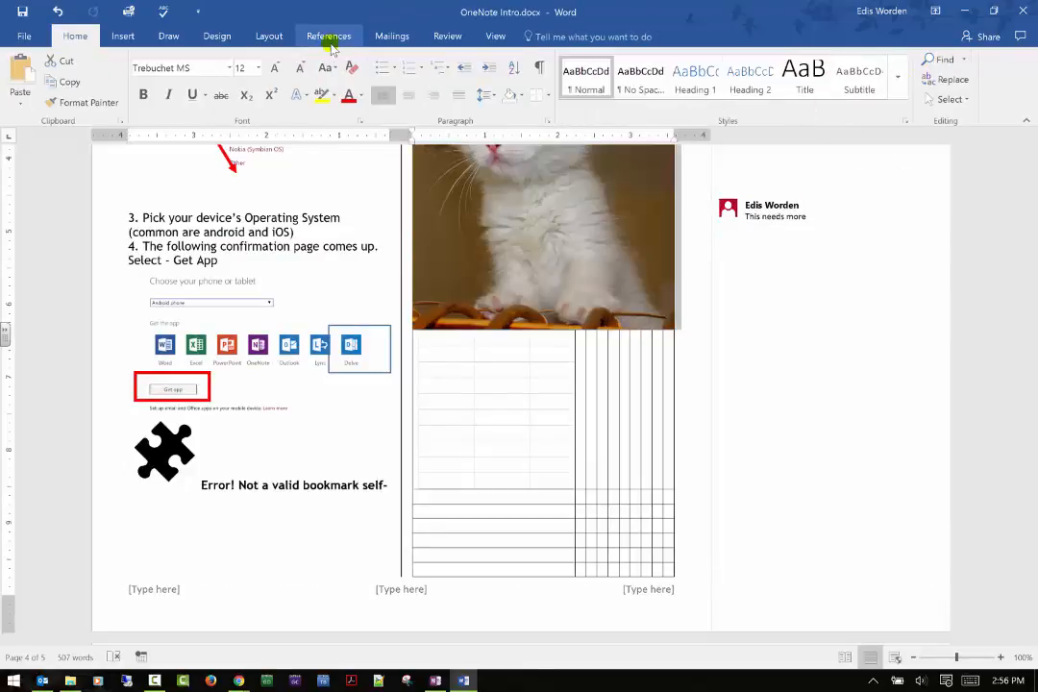
Add page numbers at the bottom of the page in the Plain Number 3 style and close footer editing.
click(127, 38)
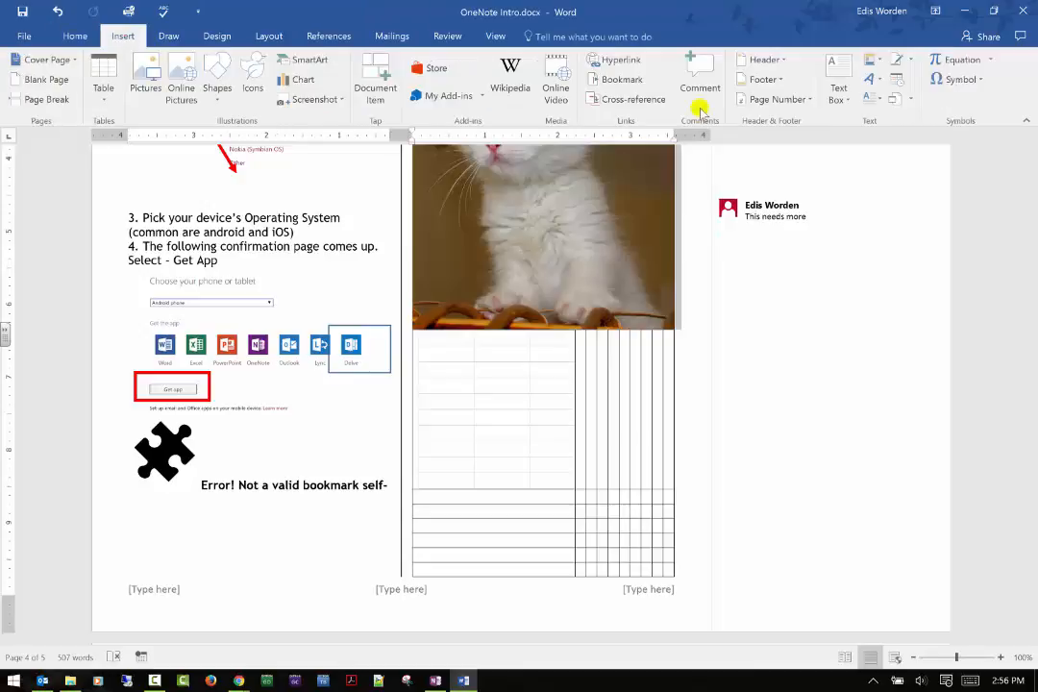
click(795, 99)
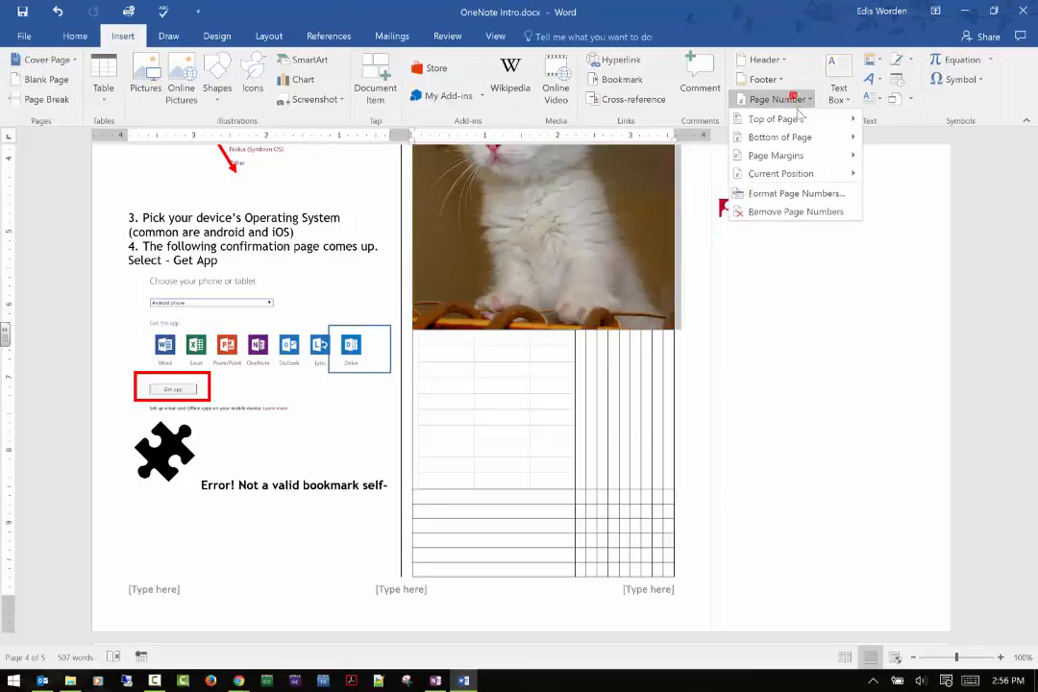
click(797, 122)
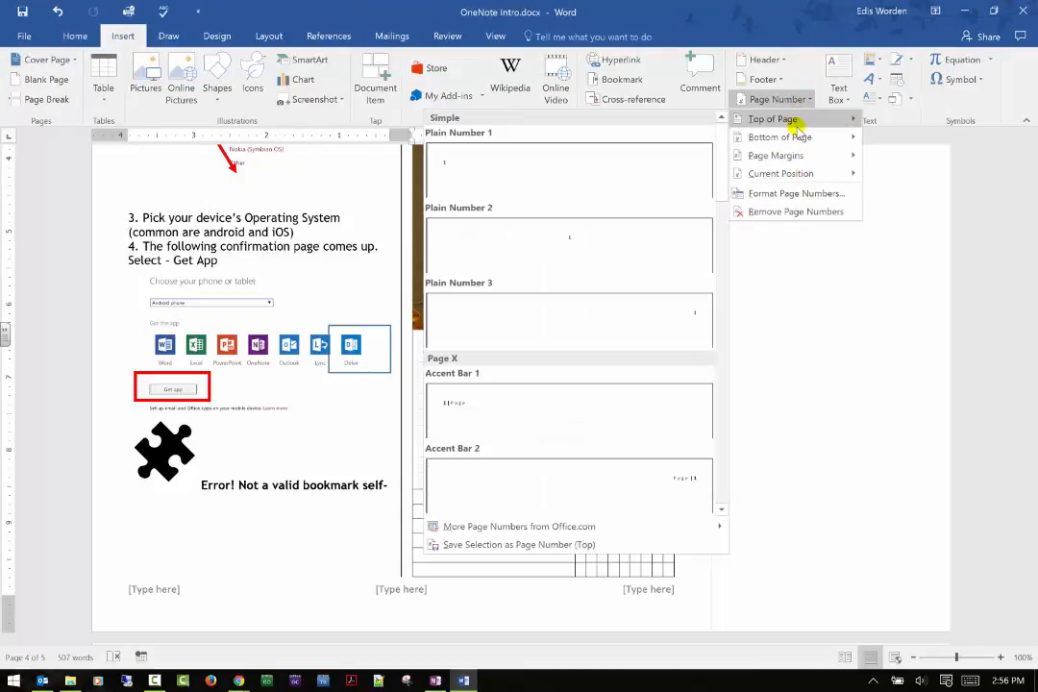
mouse_move(797, 137)
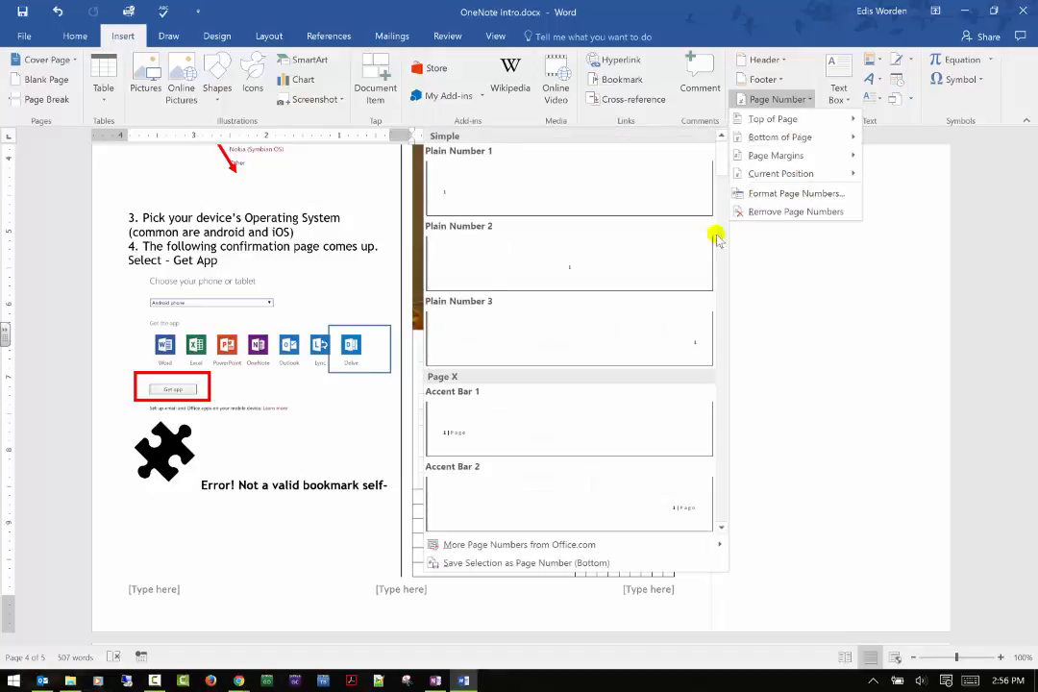
click(679, 343)
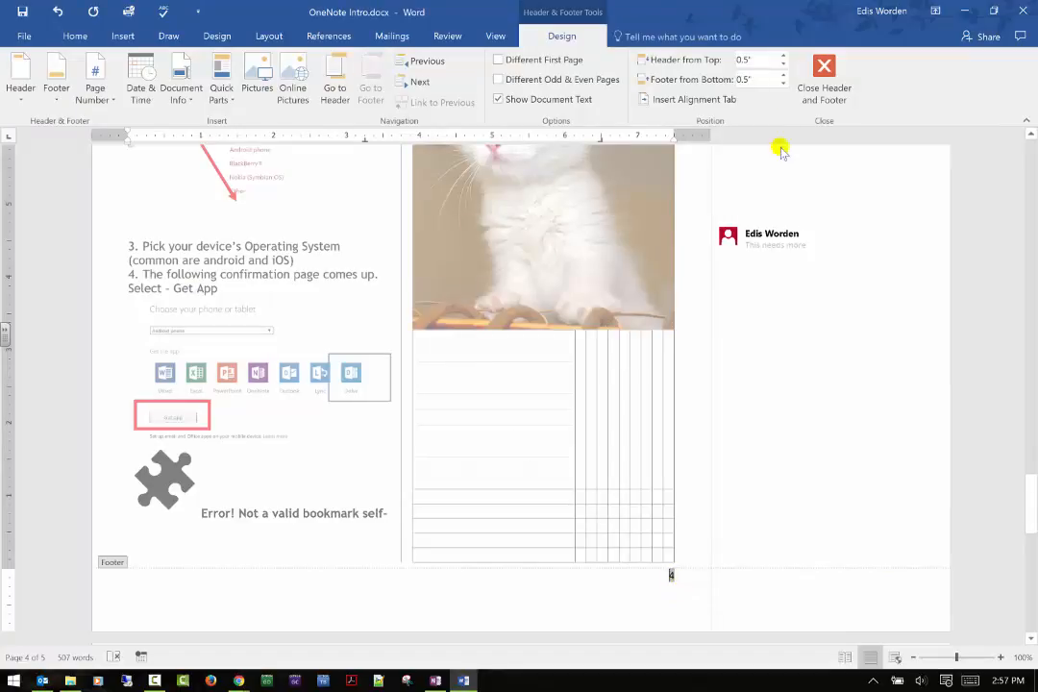
click(823, 76)
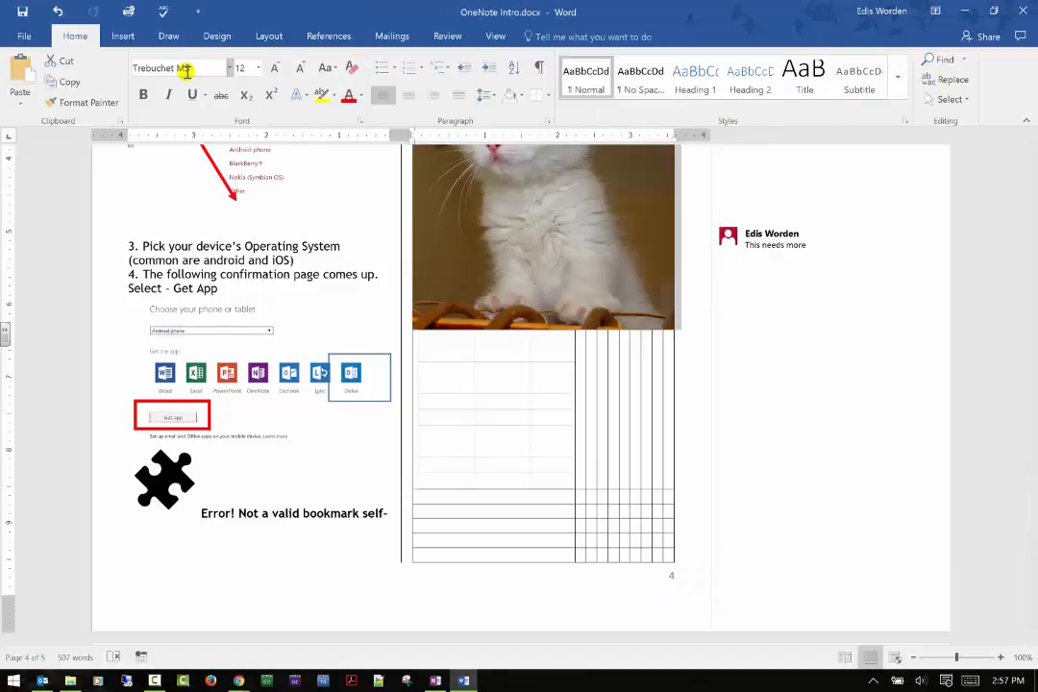
Browse the remaining page number placement, format and removal options without applying any.
click(116, 39)
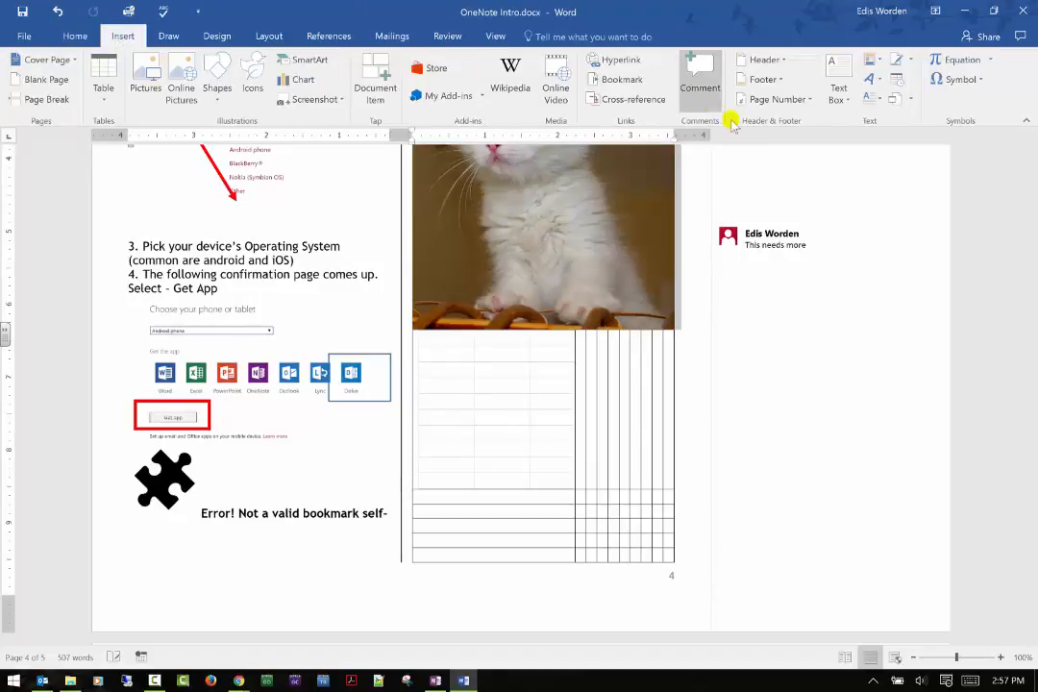
click(809, 102)
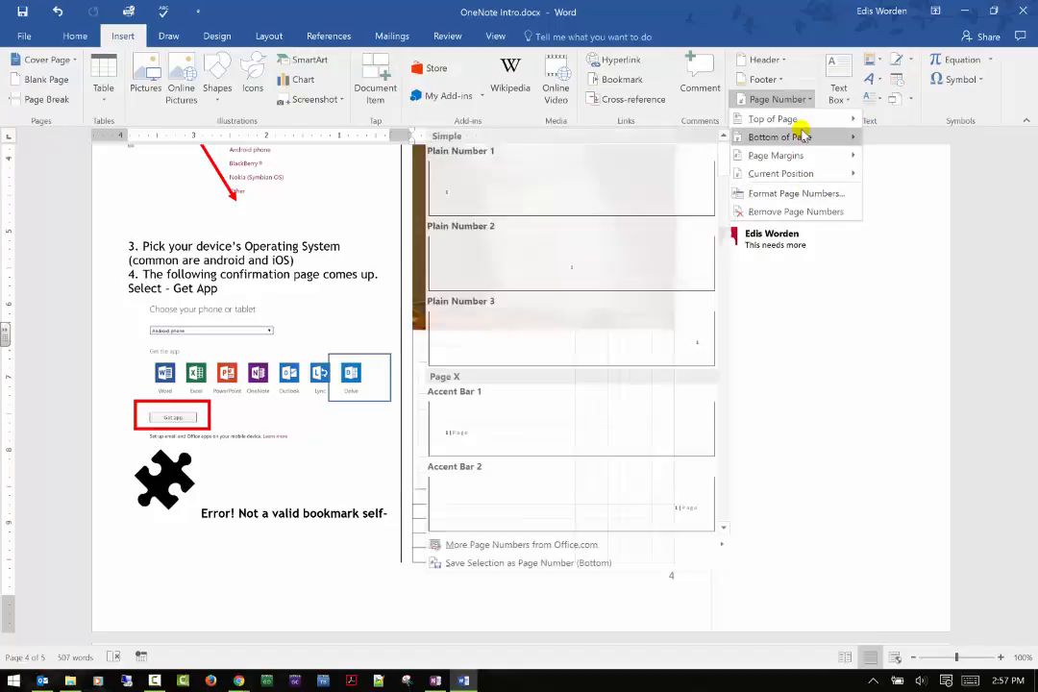
mouse_move(805, 175)
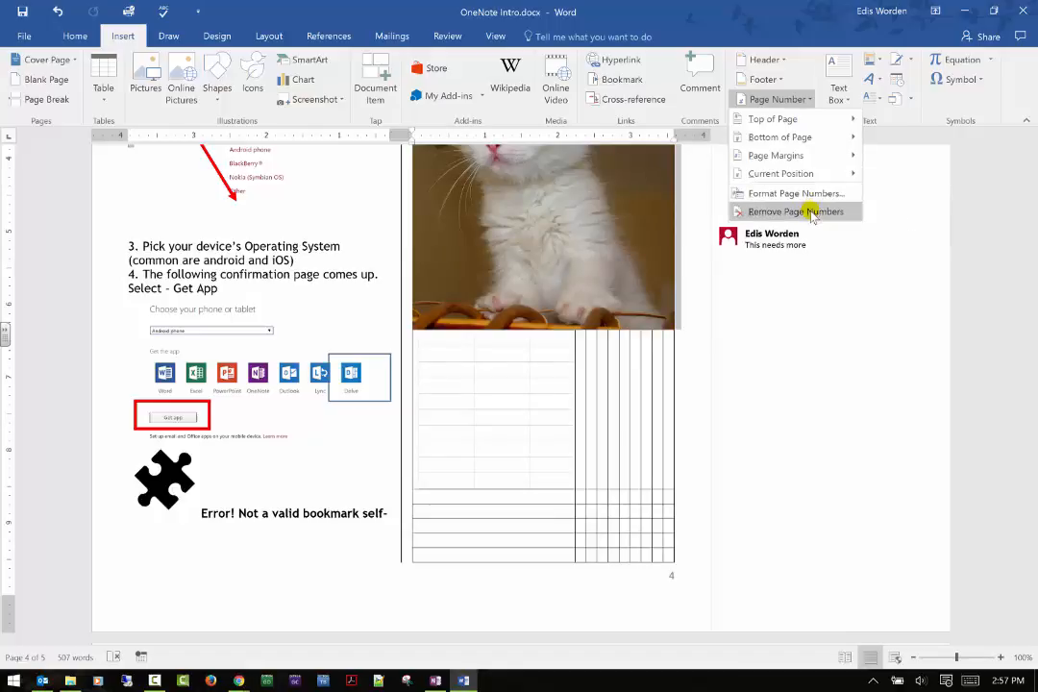
click(884, 334)
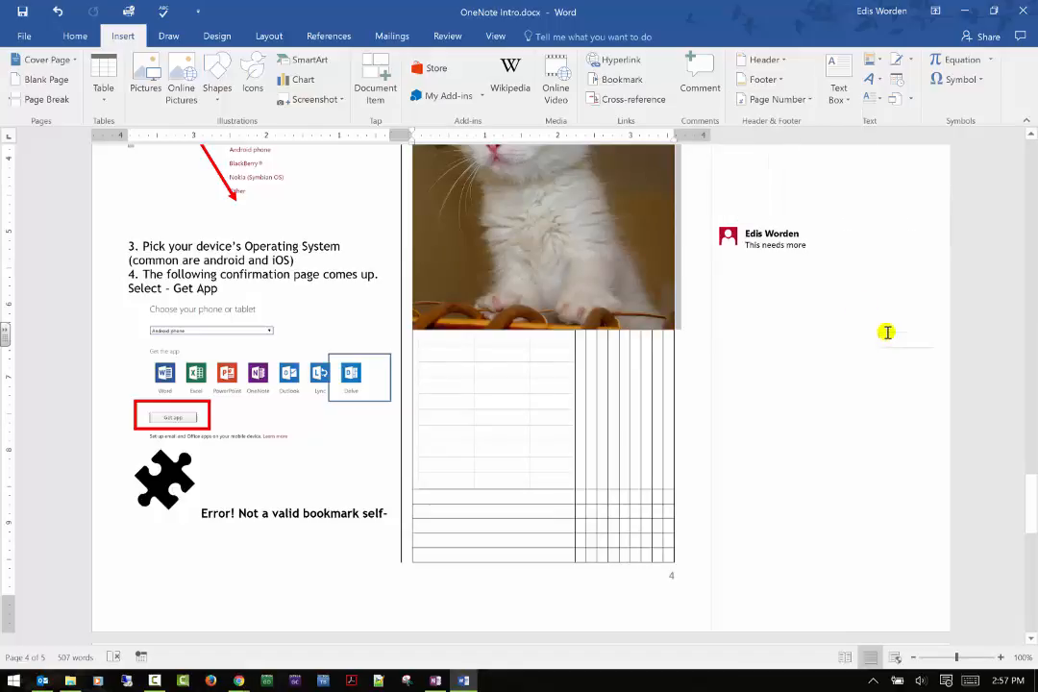
Insert a Simple Text Box on page 4 containing "This is important!!!" followed by an empty line.
click(840, 100)
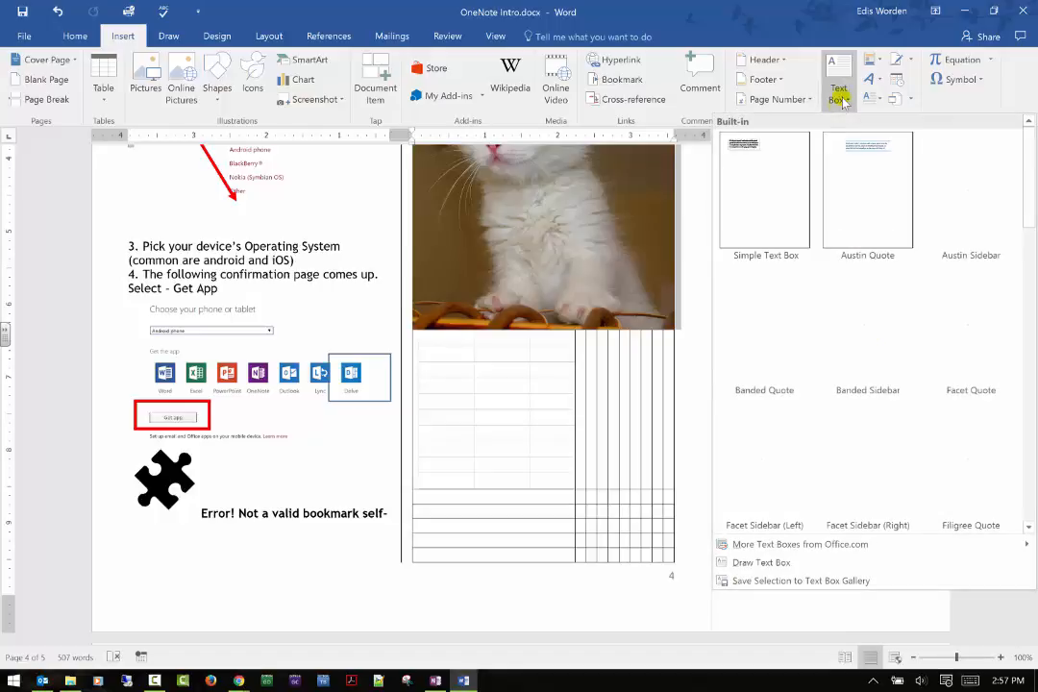
click(771, 197)
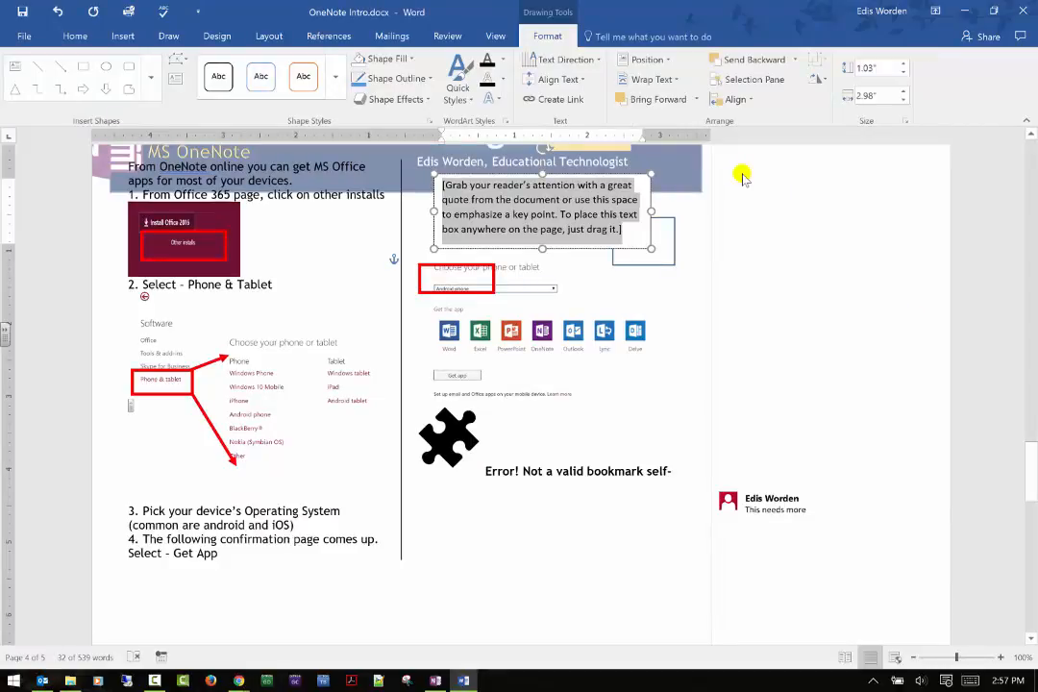
text(This is im)
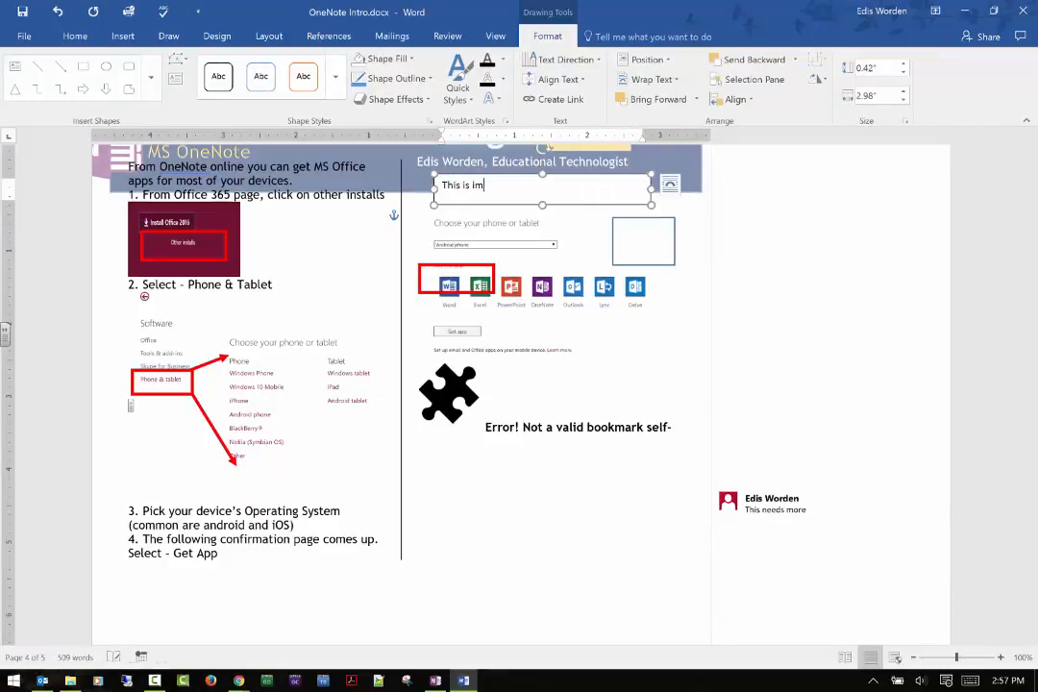
text(portant!!!)
key(Return)
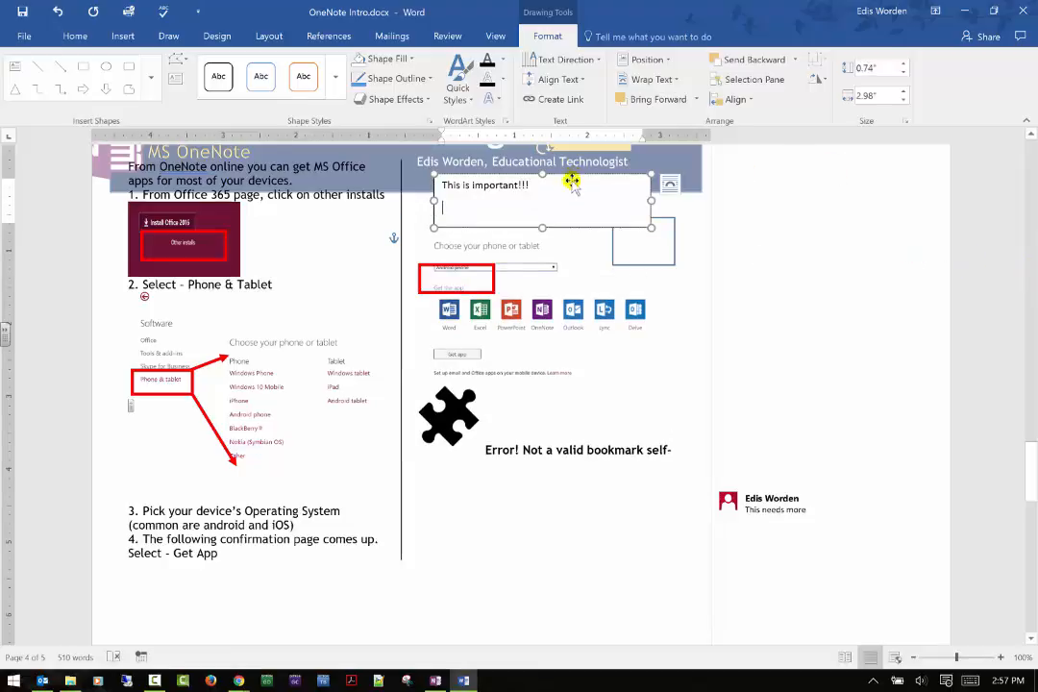
Set the text box's wrapping to In Front of Text and position it over the lower part of the kitten picture.
drag(581, 183, 551, 575)
scroll(644, 484, down, 3)
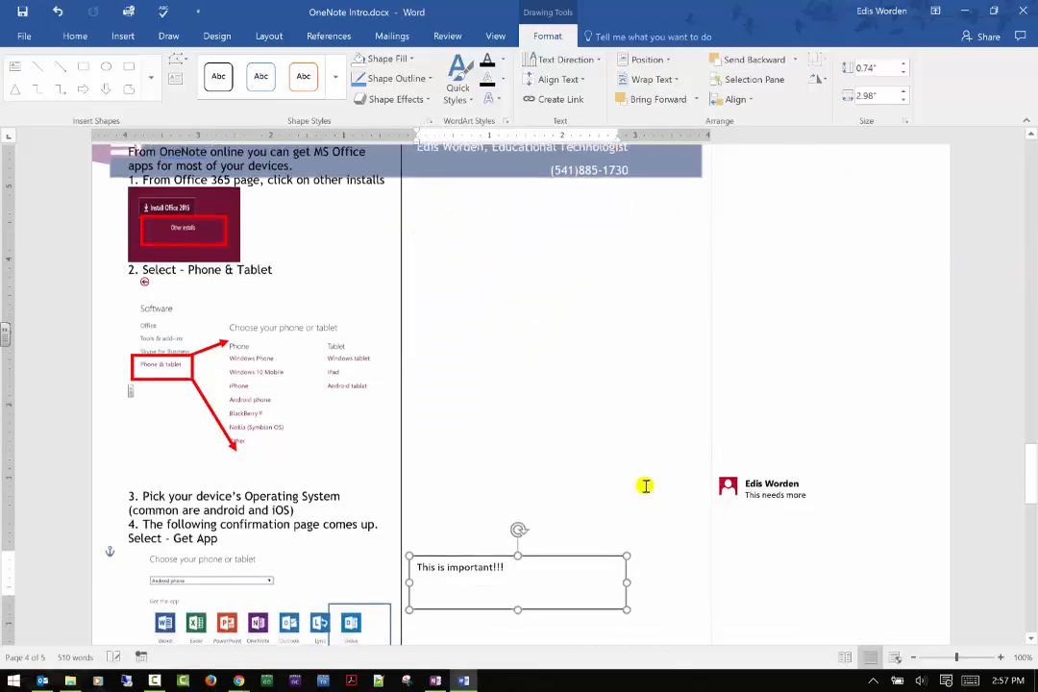
mouse_move(584, 500)
mouse_down()
mouse_move(929, 204)
mouse_move(796, 250)
mouse_move(704, 302)
mouse_move(694, 266)
mouse_move(704, 252)
mouse_up()
click(732, 271)
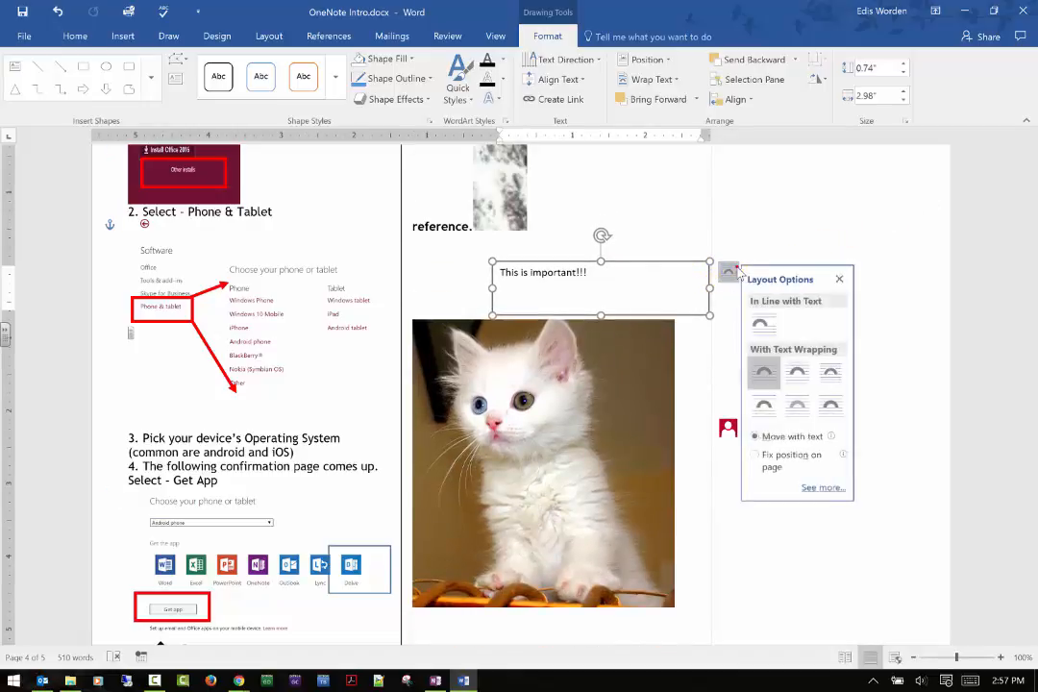
click(831, 405)
drag(629, 266, 575, 417)
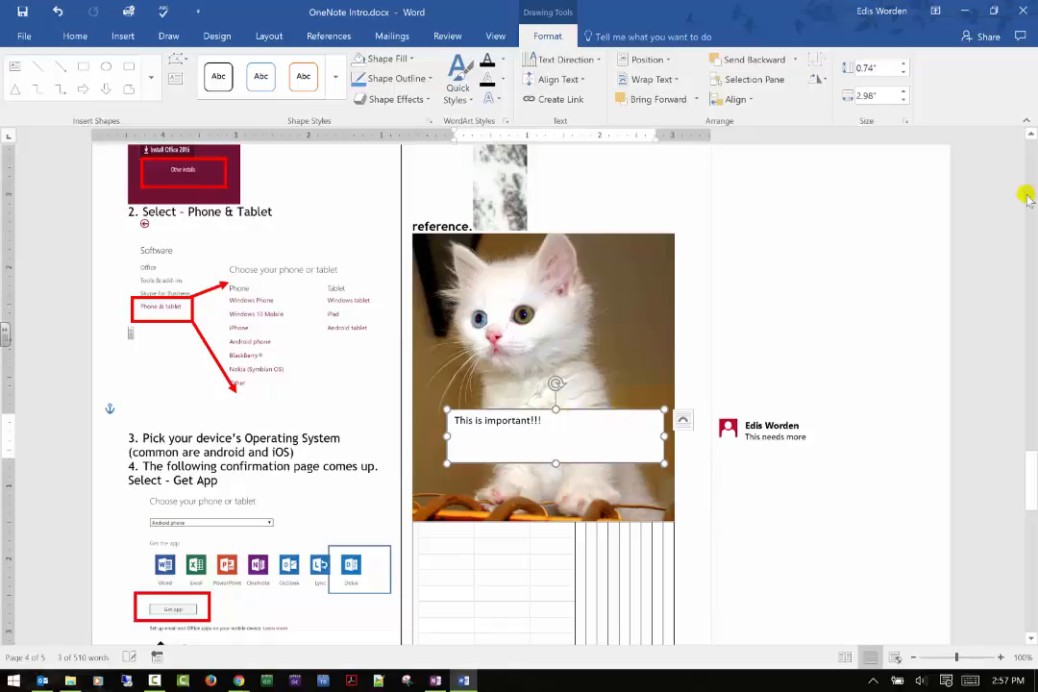
Review the text box's layout options without changing them, and deselect the box.
click(125, 37)
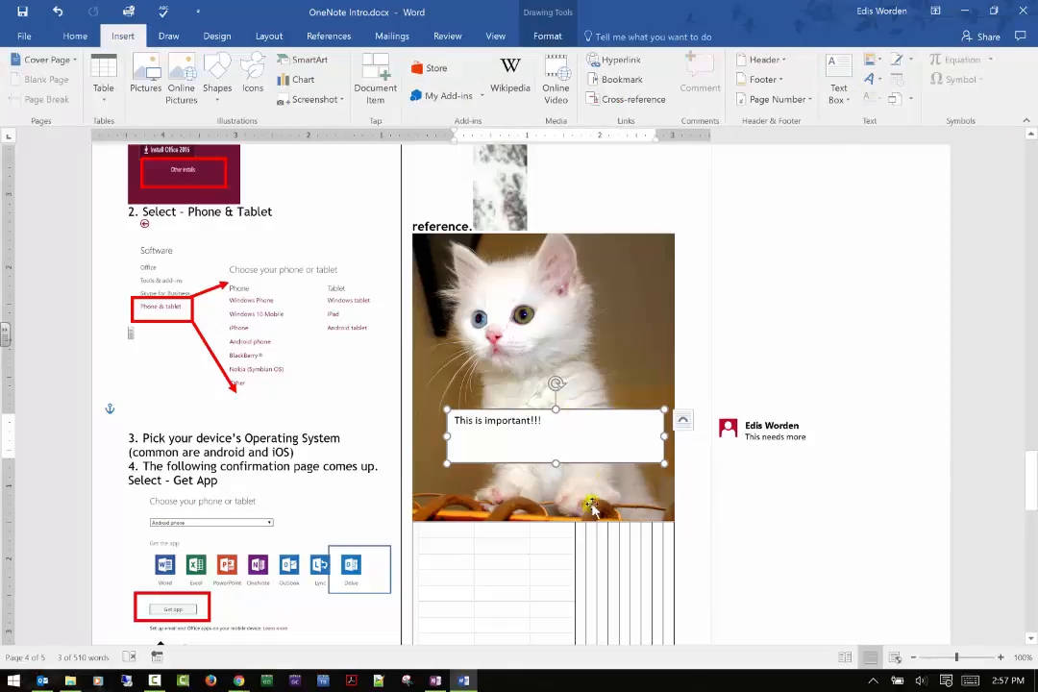
click(682, 419)
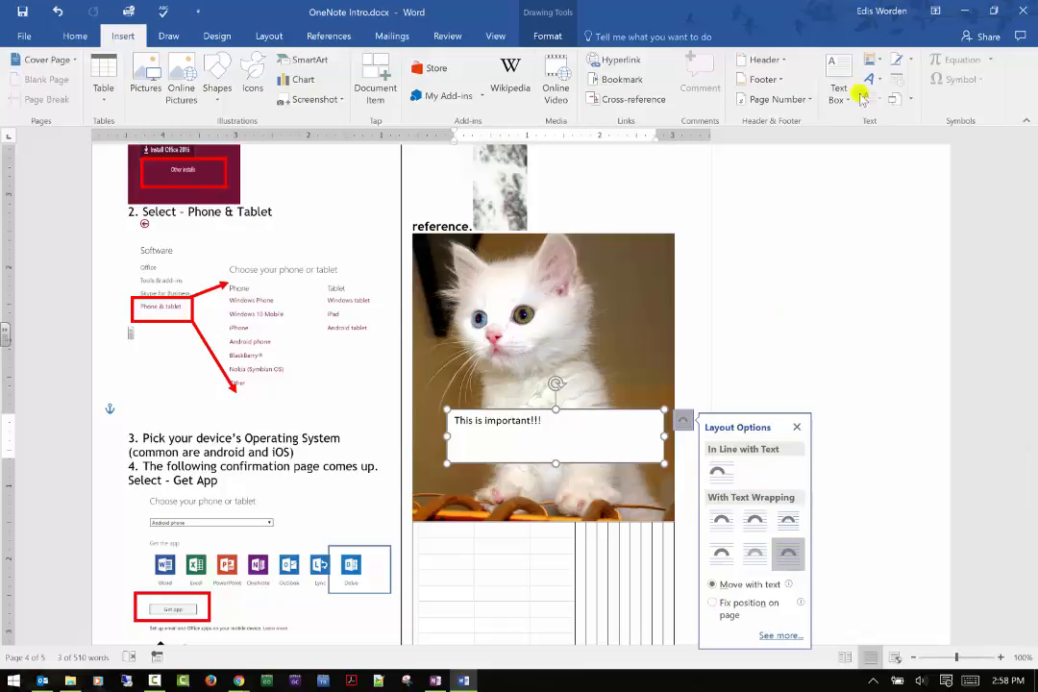
click(694, 246)
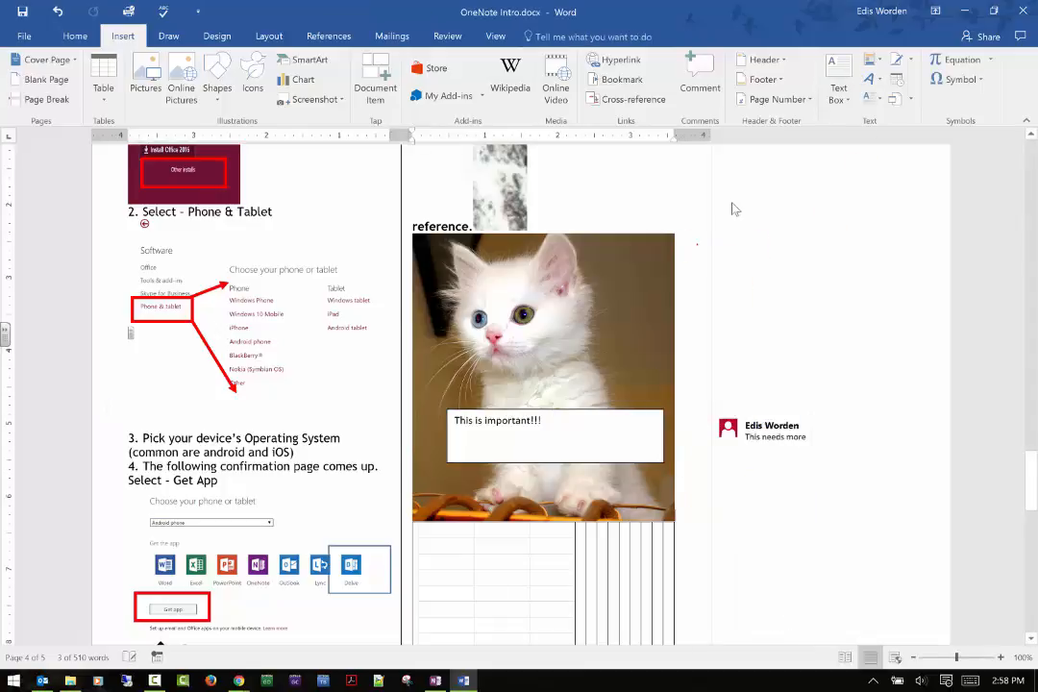
Insert the AutoText entry with the author's full name below the kitten picture.
click(877, 62)
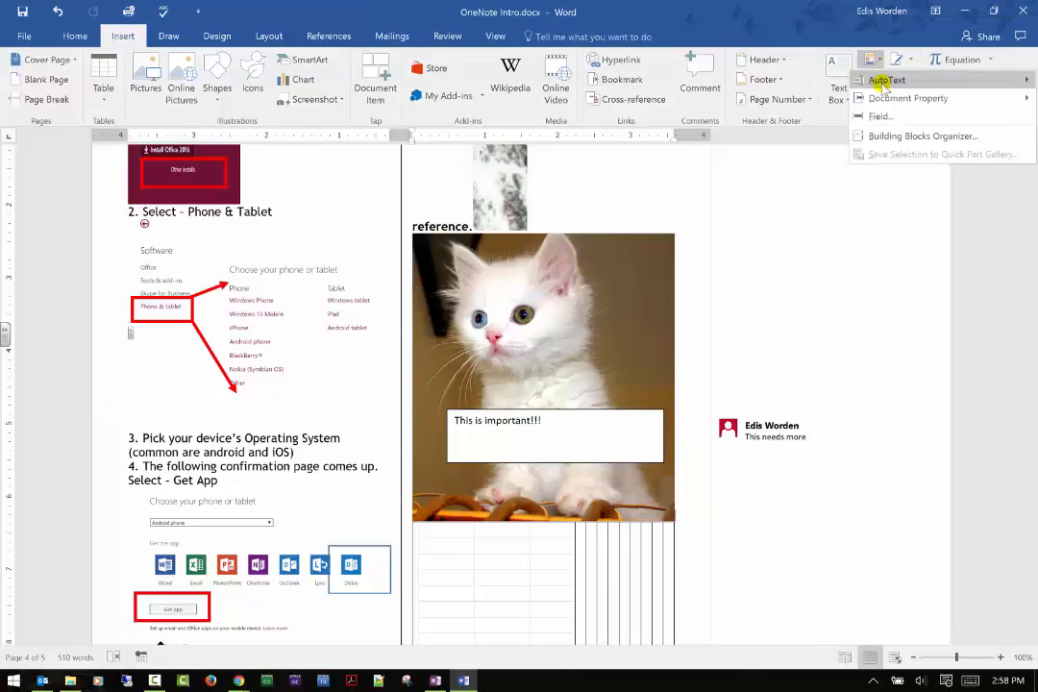
mouse_move(880, 83)
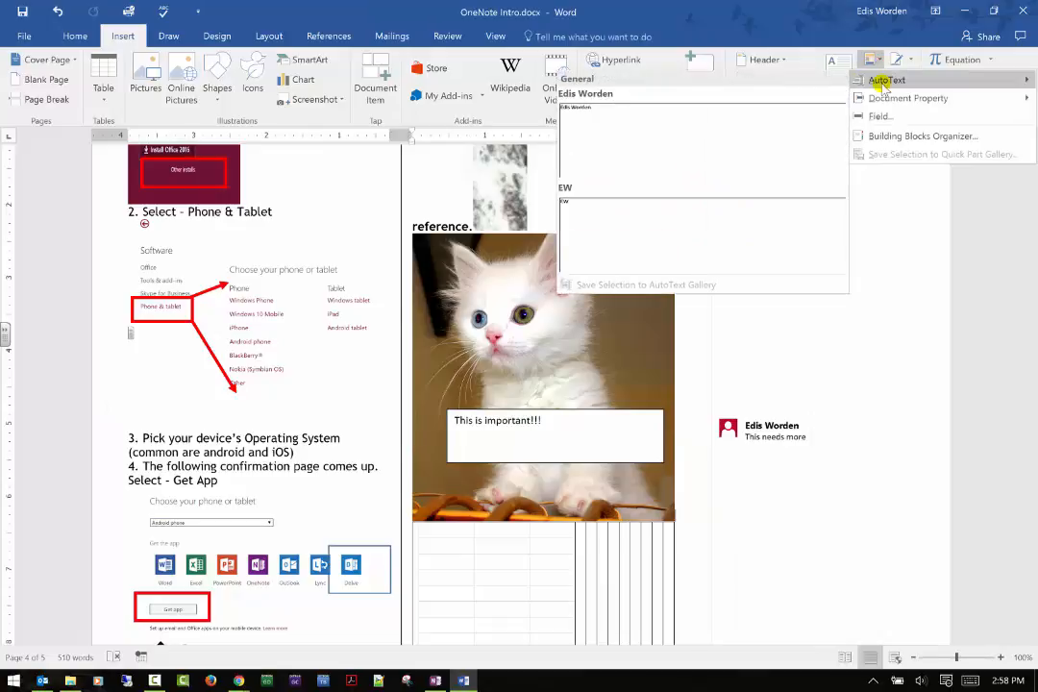
click(824, 129)
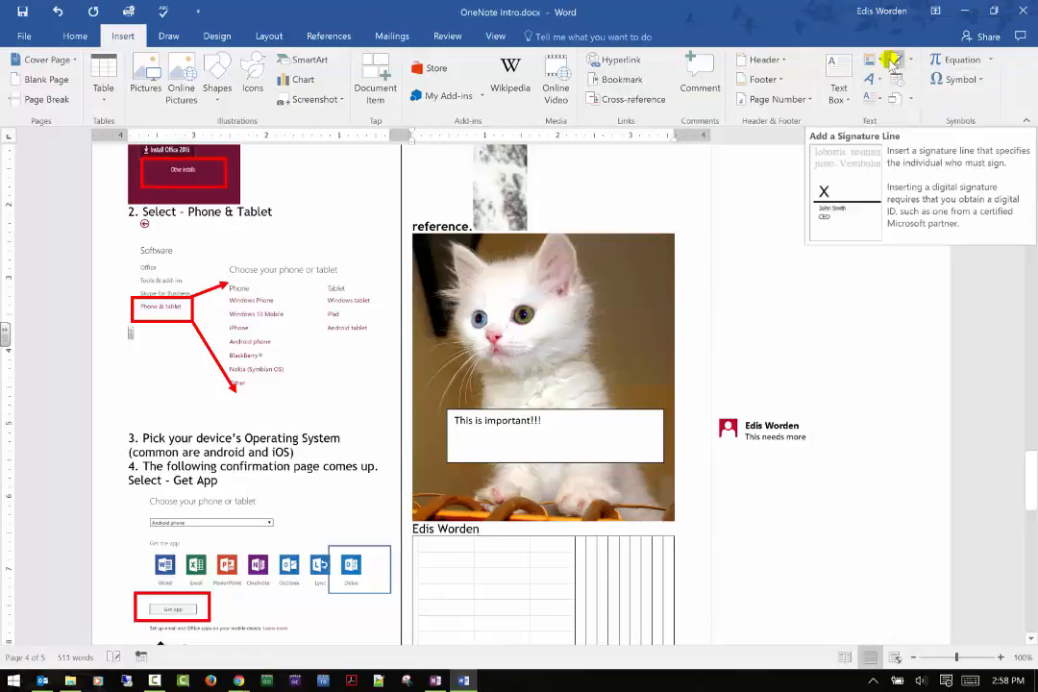
View the setup options for a Microsoft Office signature line and cancel without adding one.
click(911, 58)
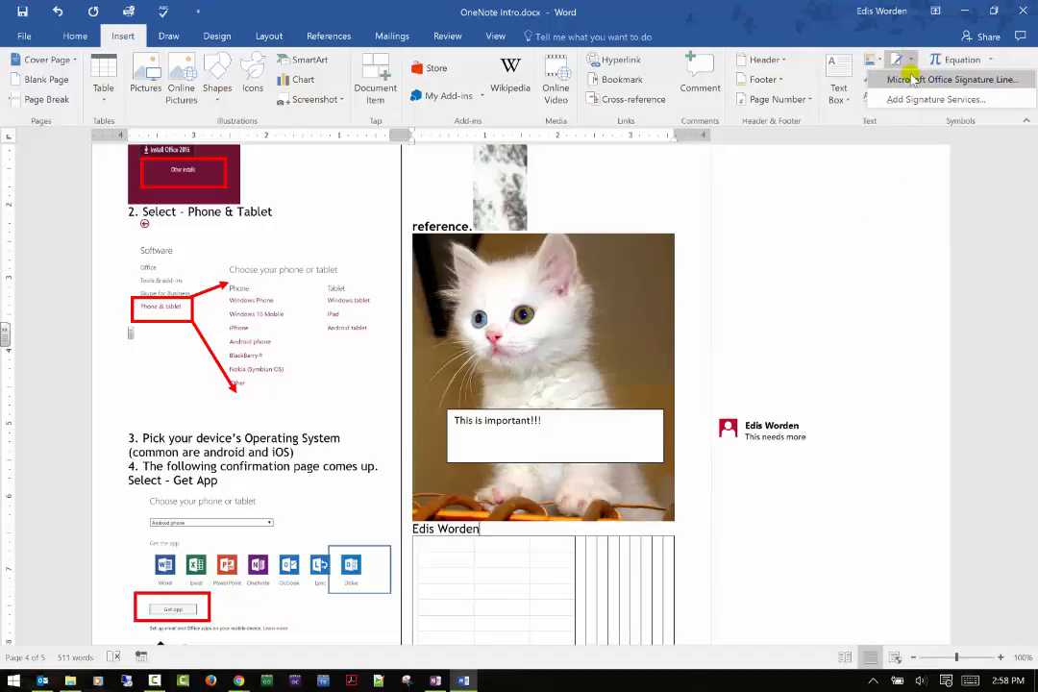
click(908, 79)
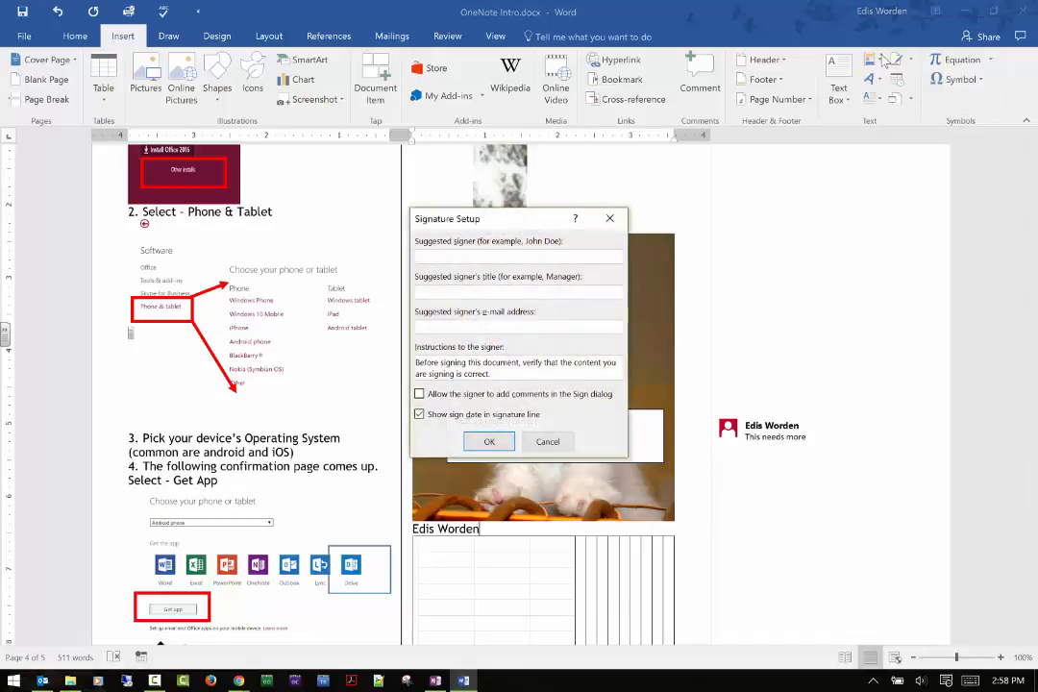
click(546, 441)
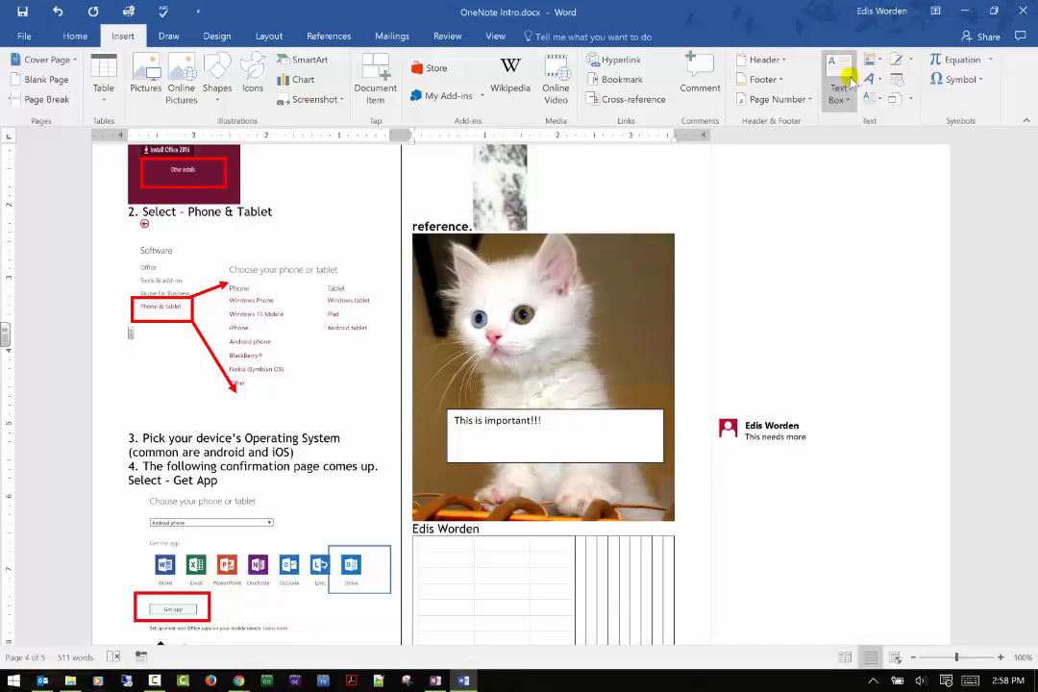
Insert the Author document property after the author's name below the kitten picture.
click(880, 63)
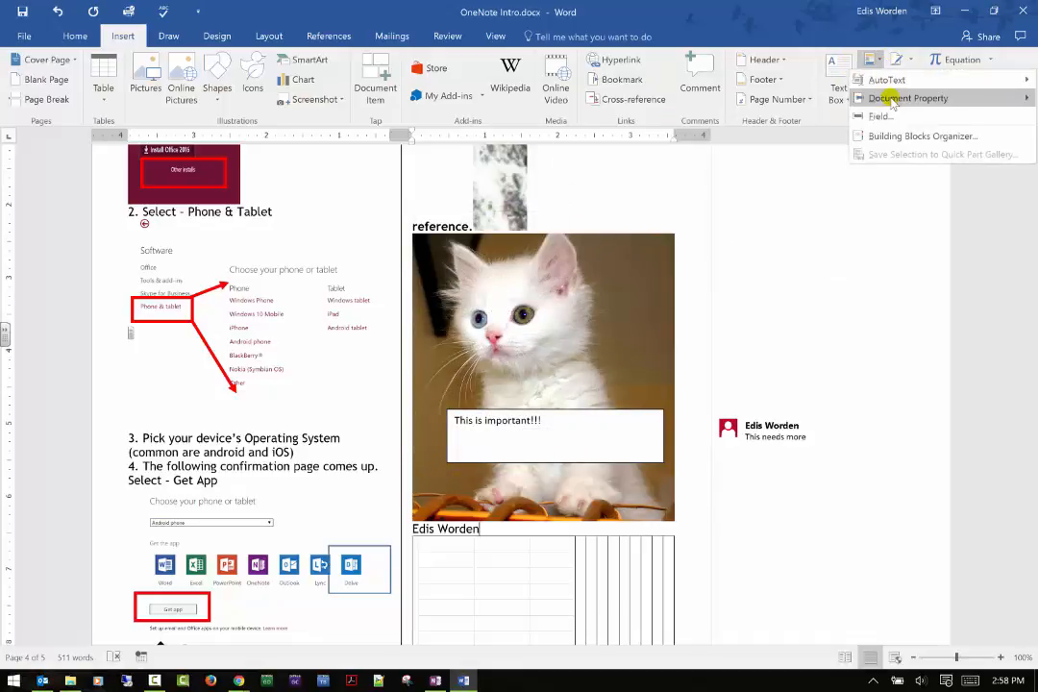
mouse_move(891, 101)
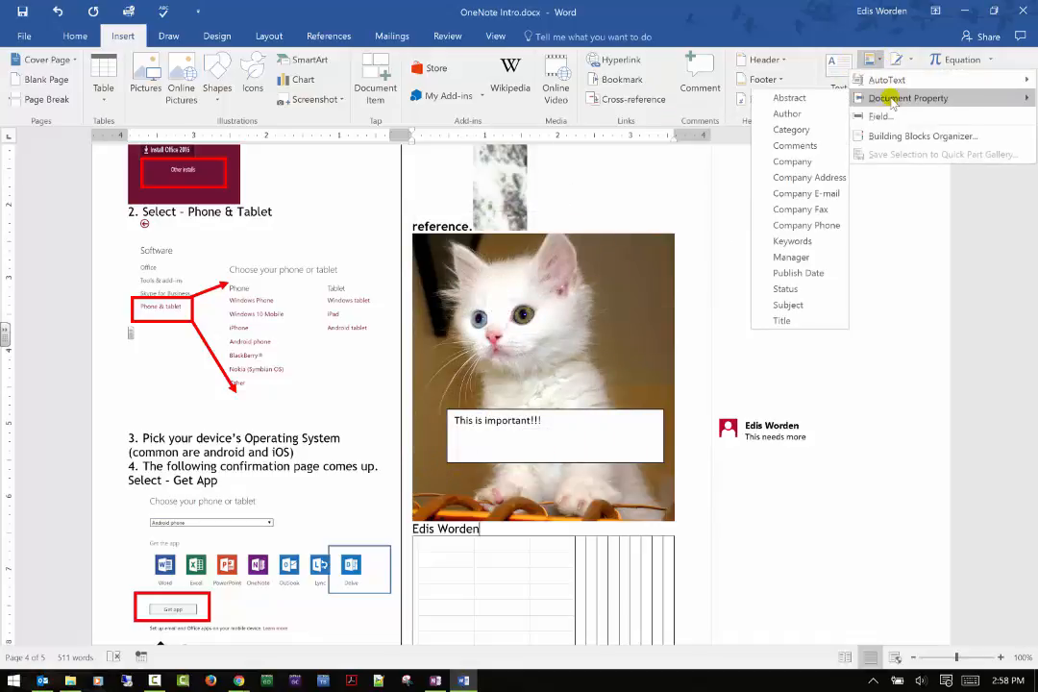
click(788, 114)
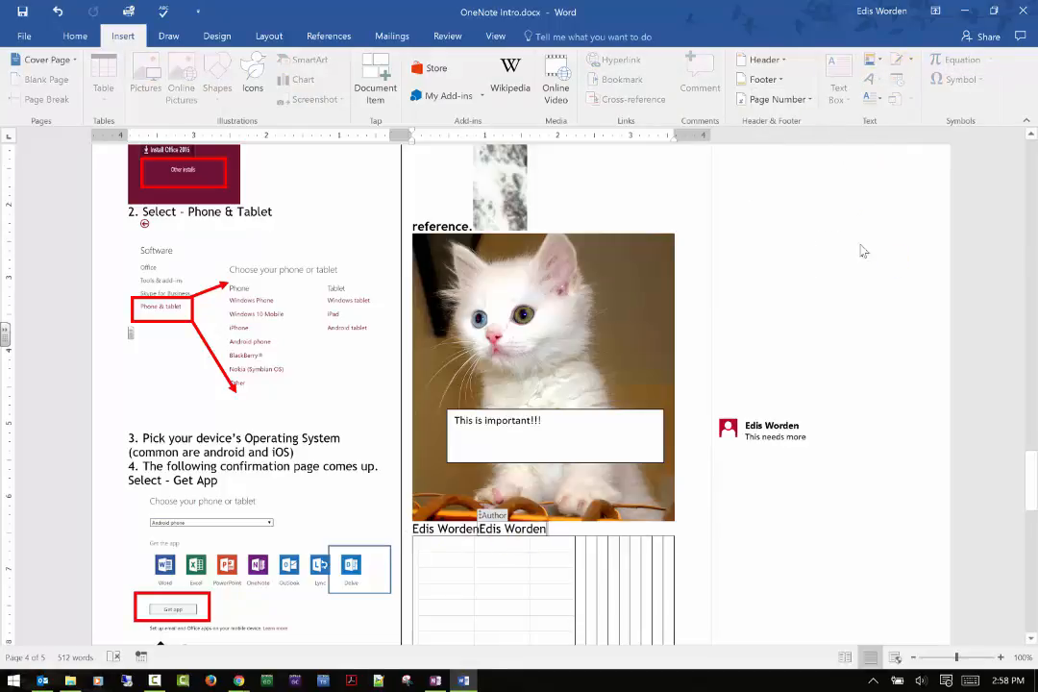
click(596, 498)
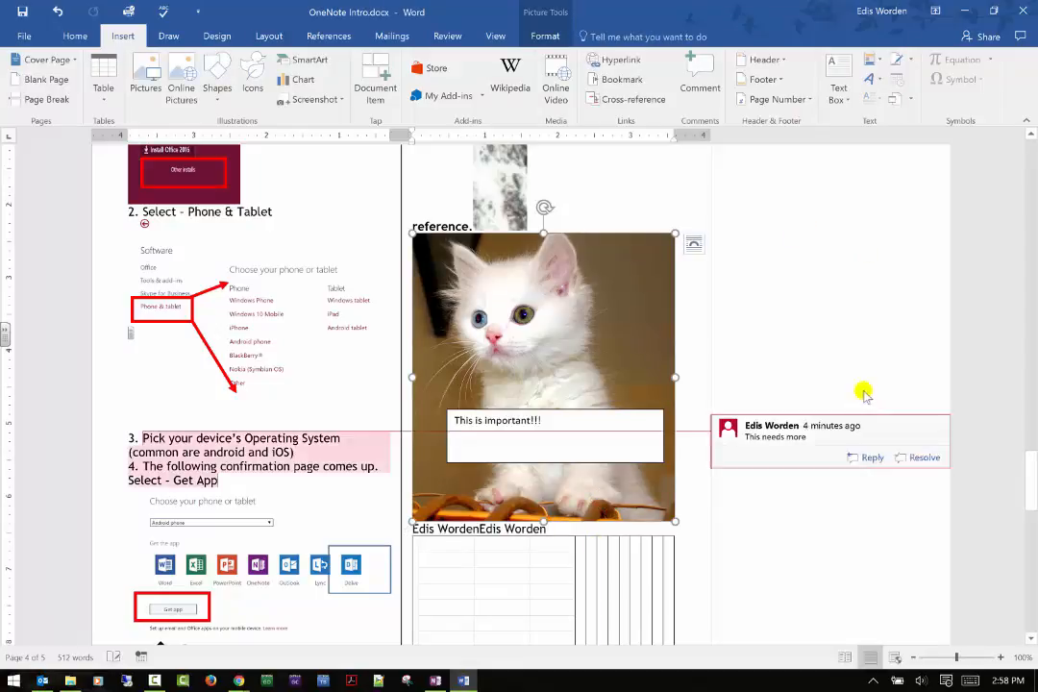
click(638, 200)
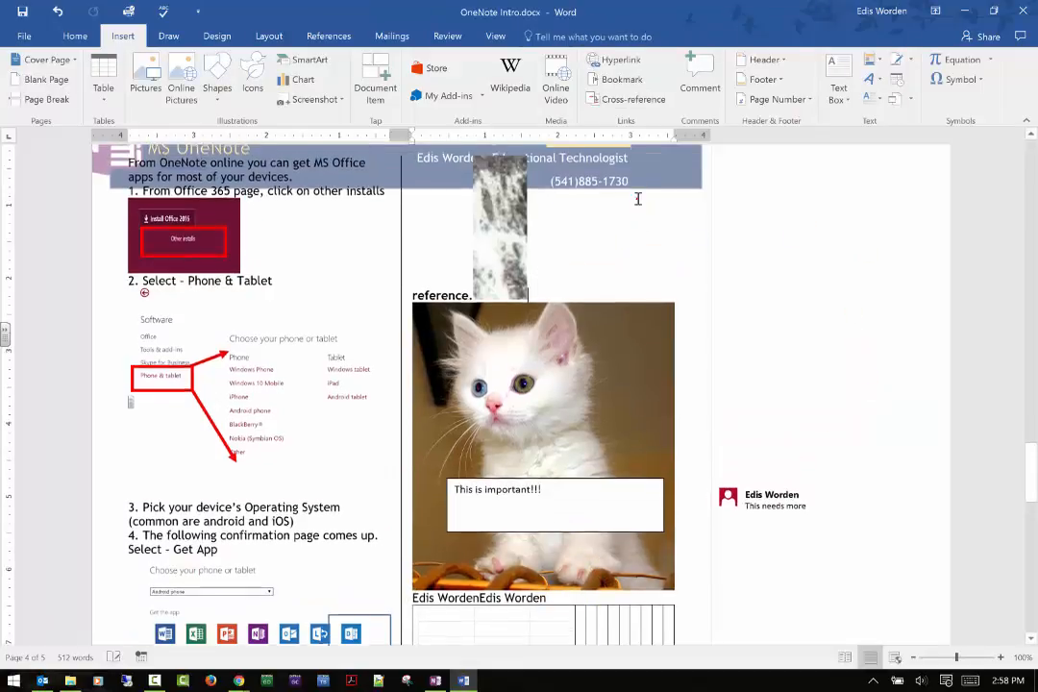
View the available entries in the Building Blocks Organizer and close it without inserting any.
click(912, 65)
click(912, 64)
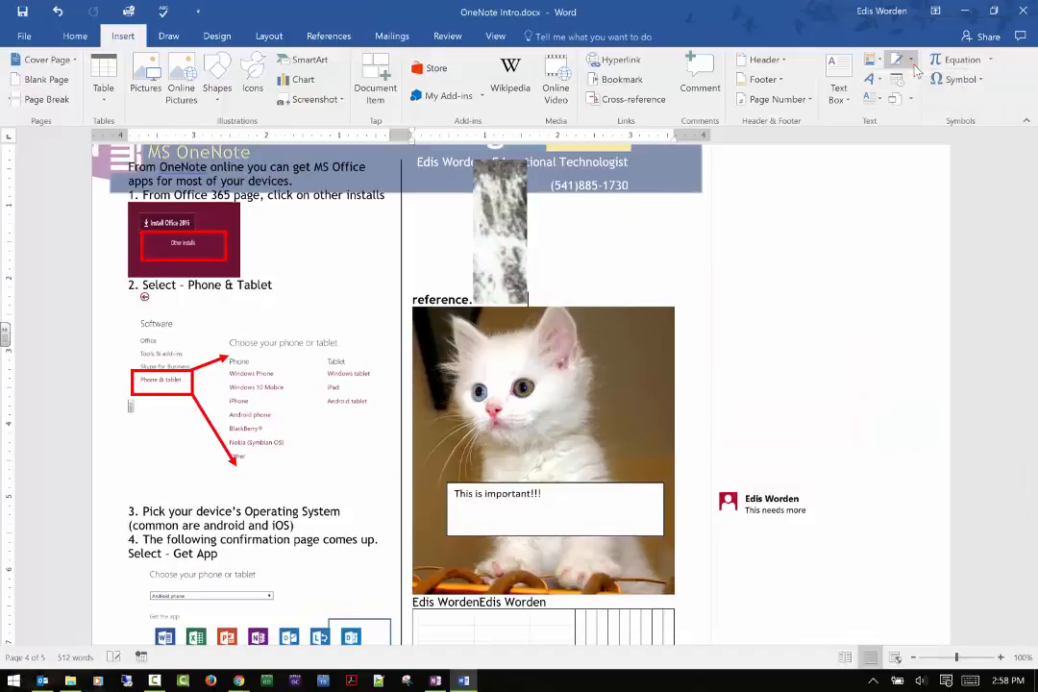
click(871, 62)
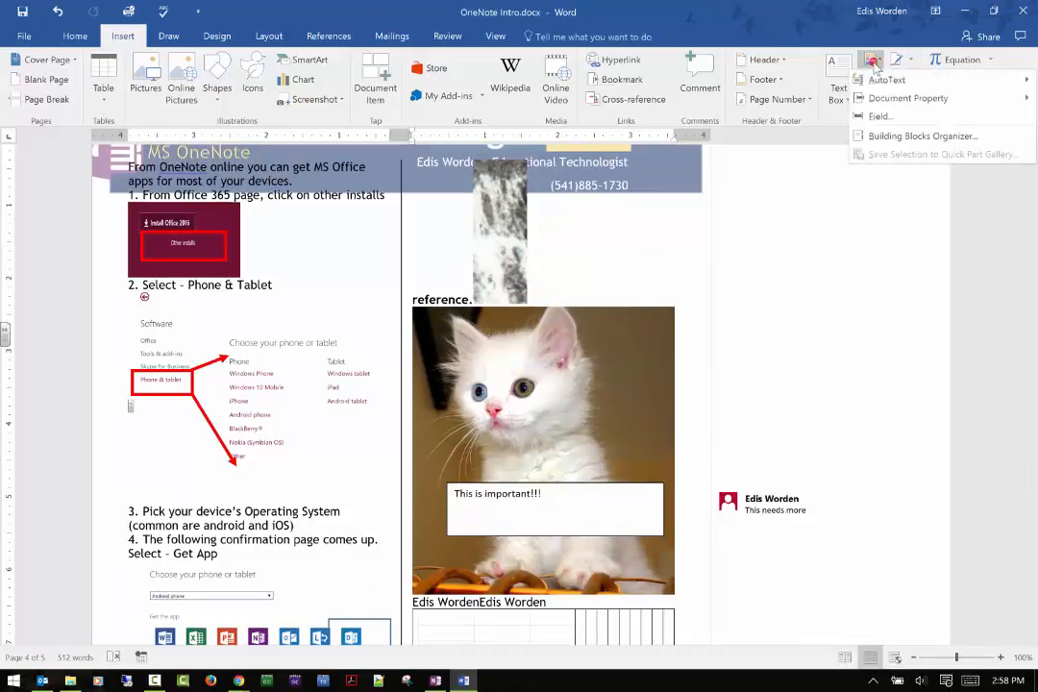
click(878, 138)
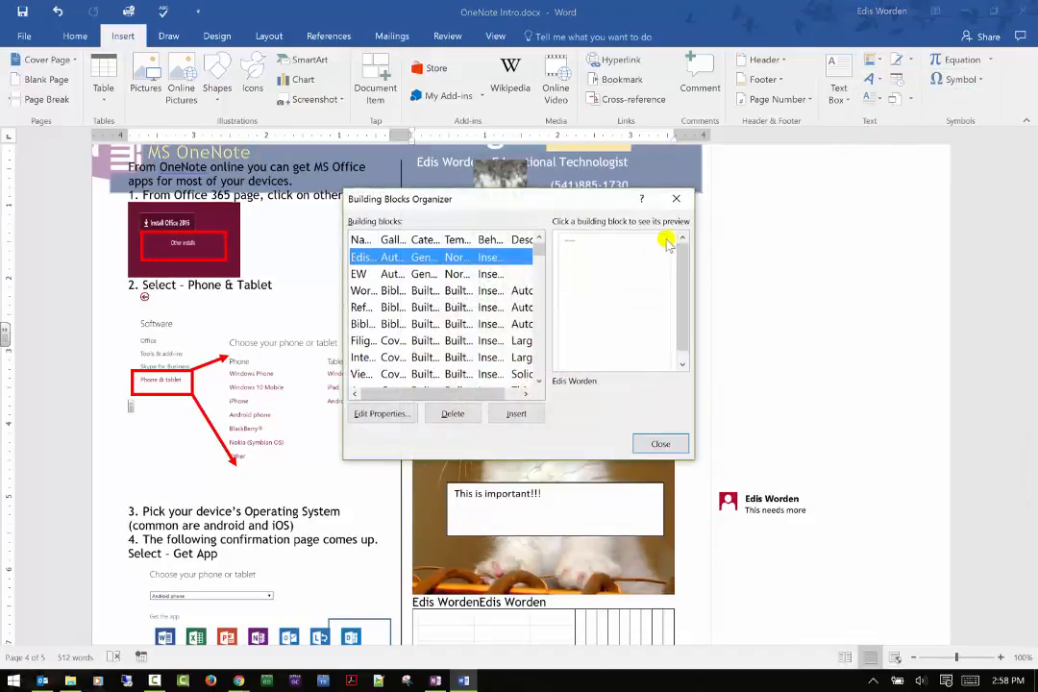
click(659, 443)
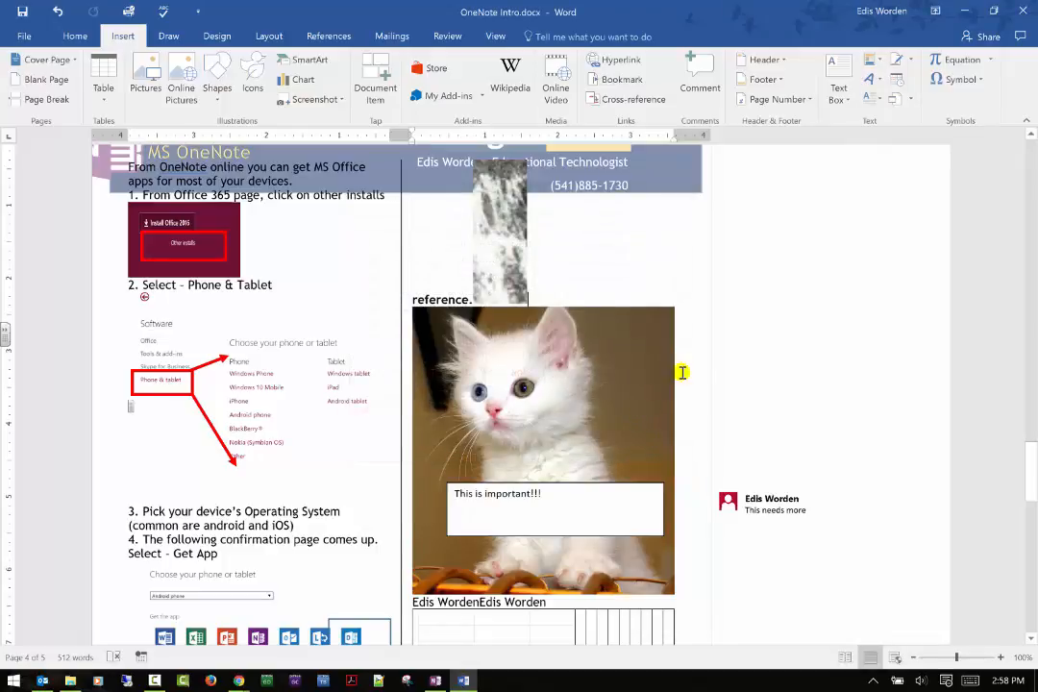
Insert a blue gradient WordArt with reflection below the closing note on the last page, with the author's full name as its text.
scroll(860, 306, up, 1)
scroll(860, 306, down, 1)
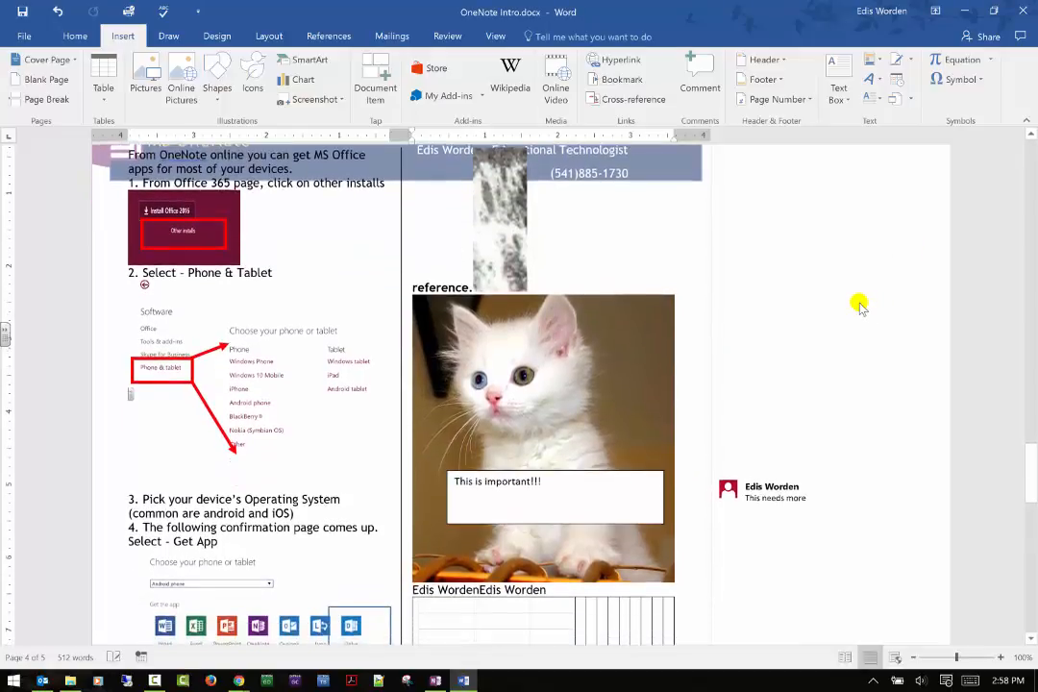
scroll(860, 307, down, 10)
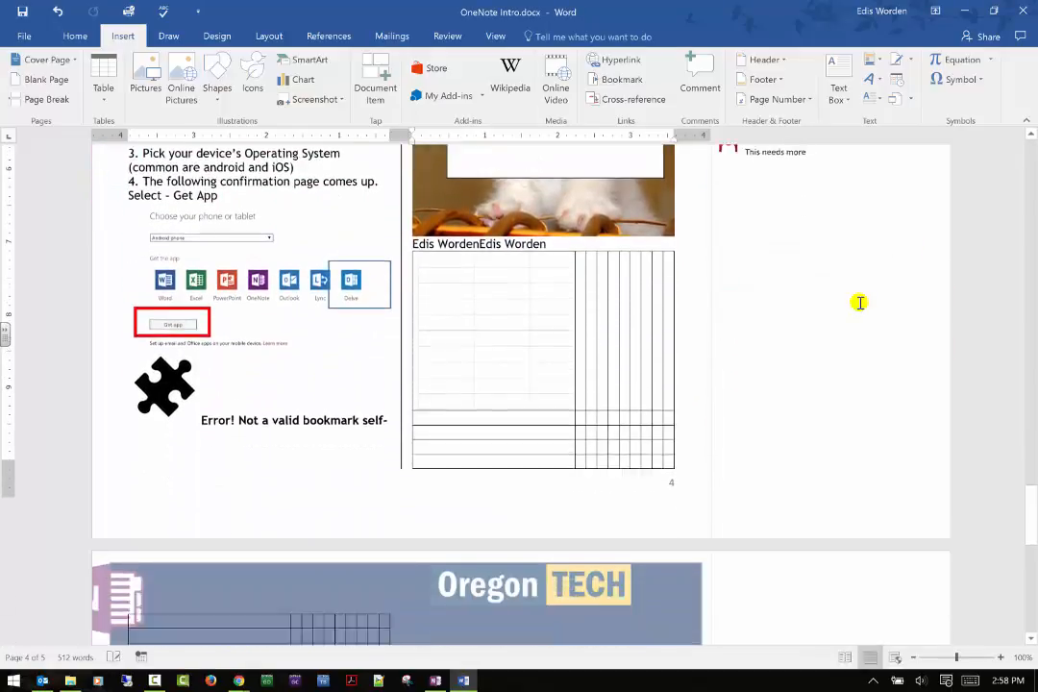
scroll(860, 303, down, 16)
click(561, 342)
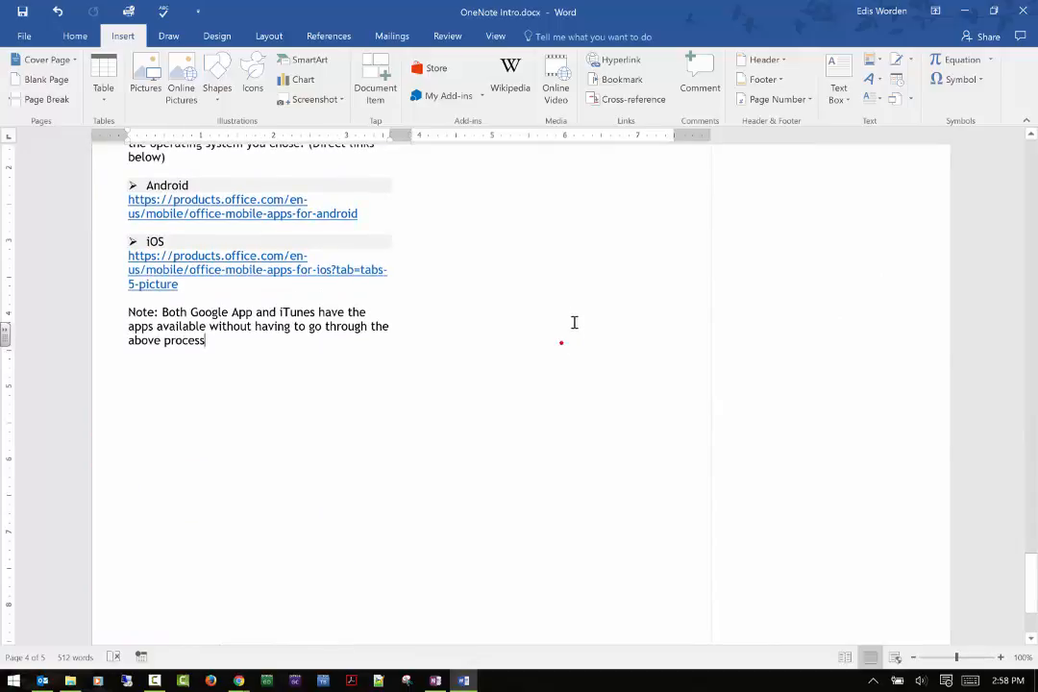
click(574, 293)
click(302, 374)
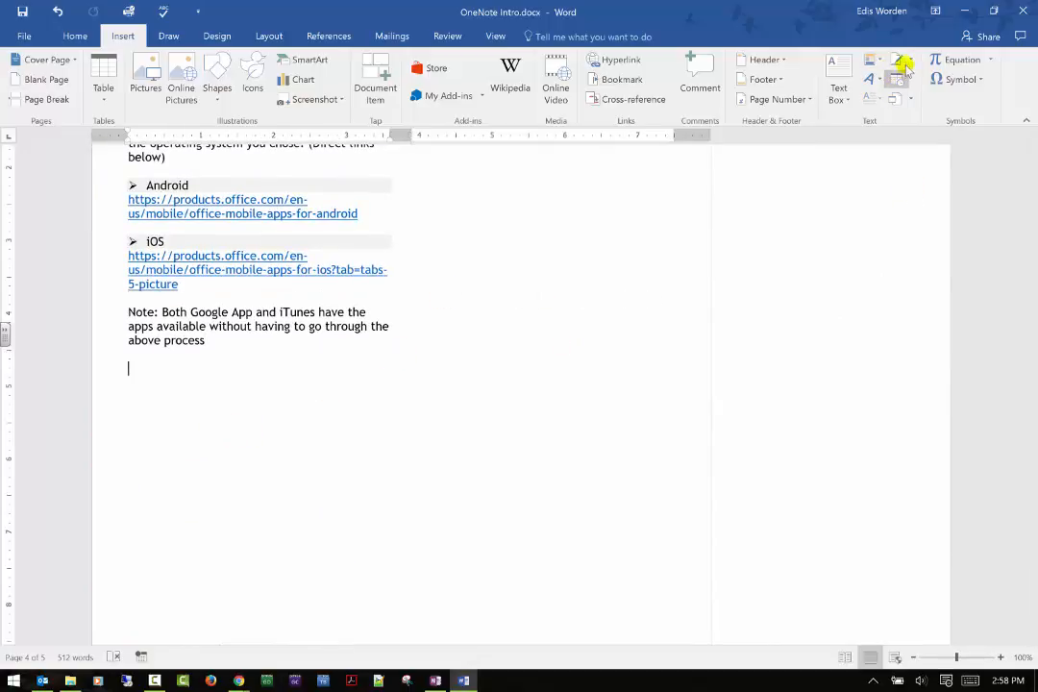
click(908, 62)
click(906, 64)
click(875, 80)
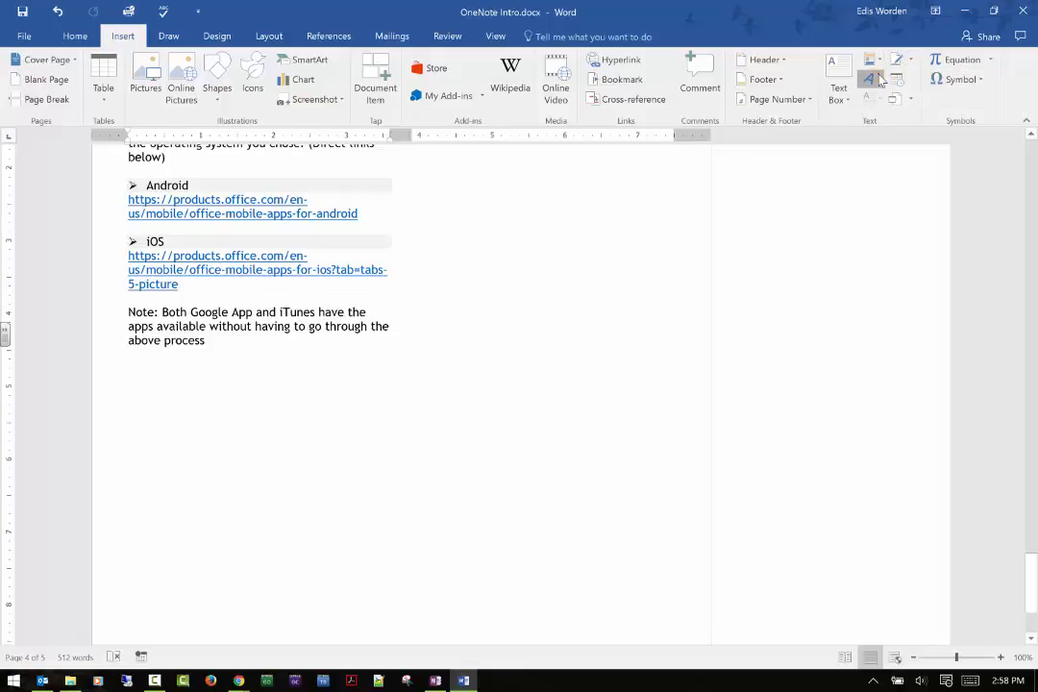
click(877, 152)
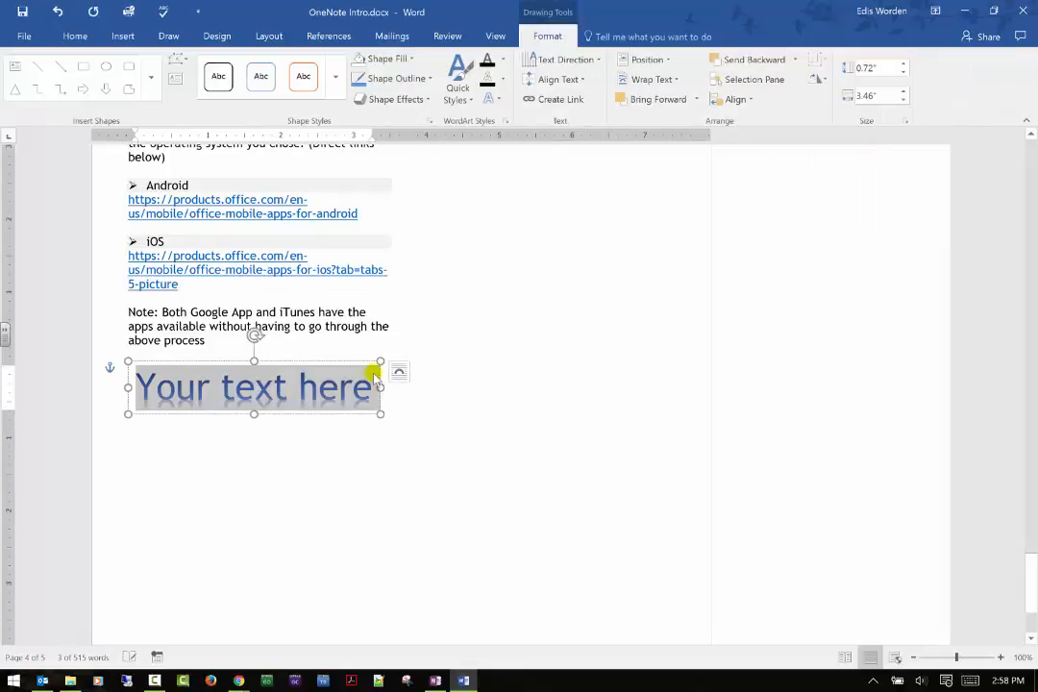
text(Edis Worden)
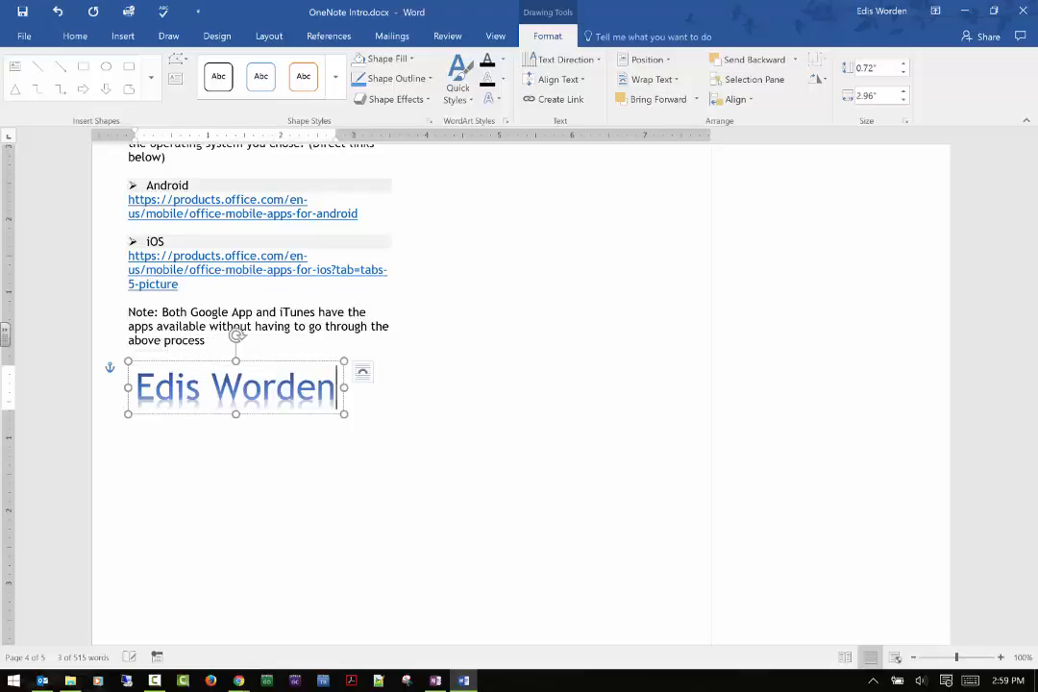
key(Return)
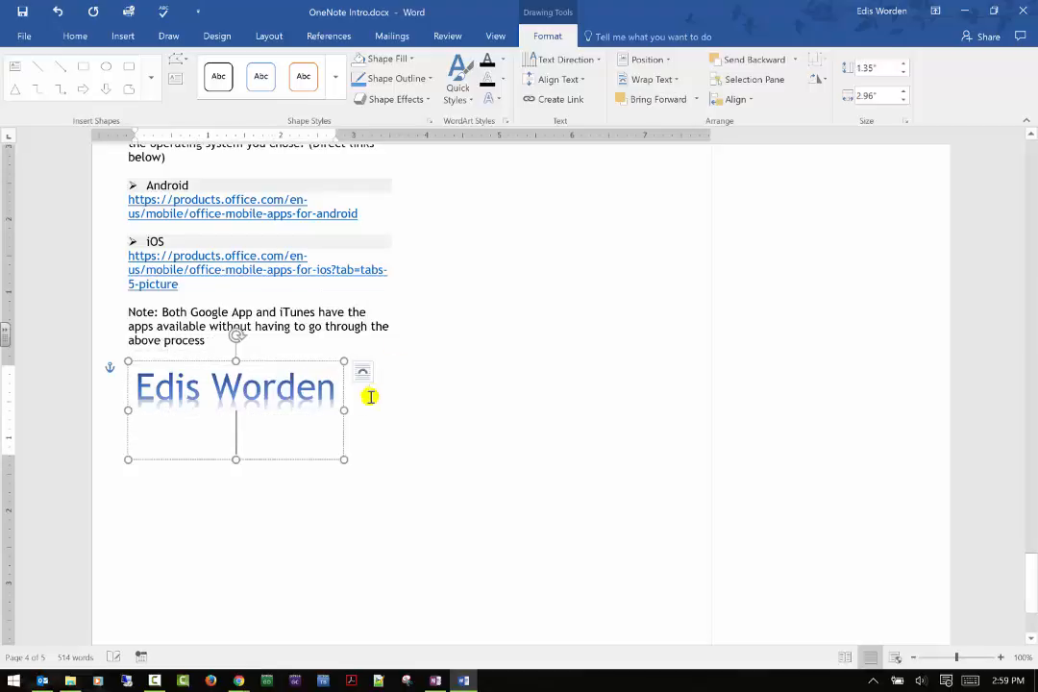
click(600, 411)
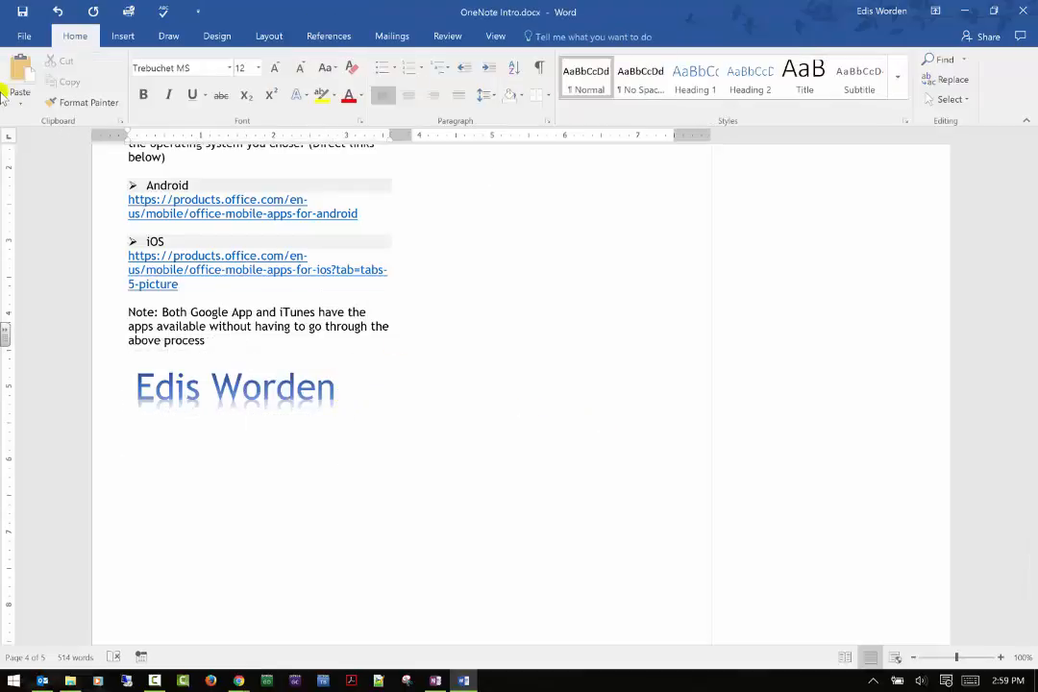
Review the drawing format options available for the WordArt, and deselect it.
click(242, 386)
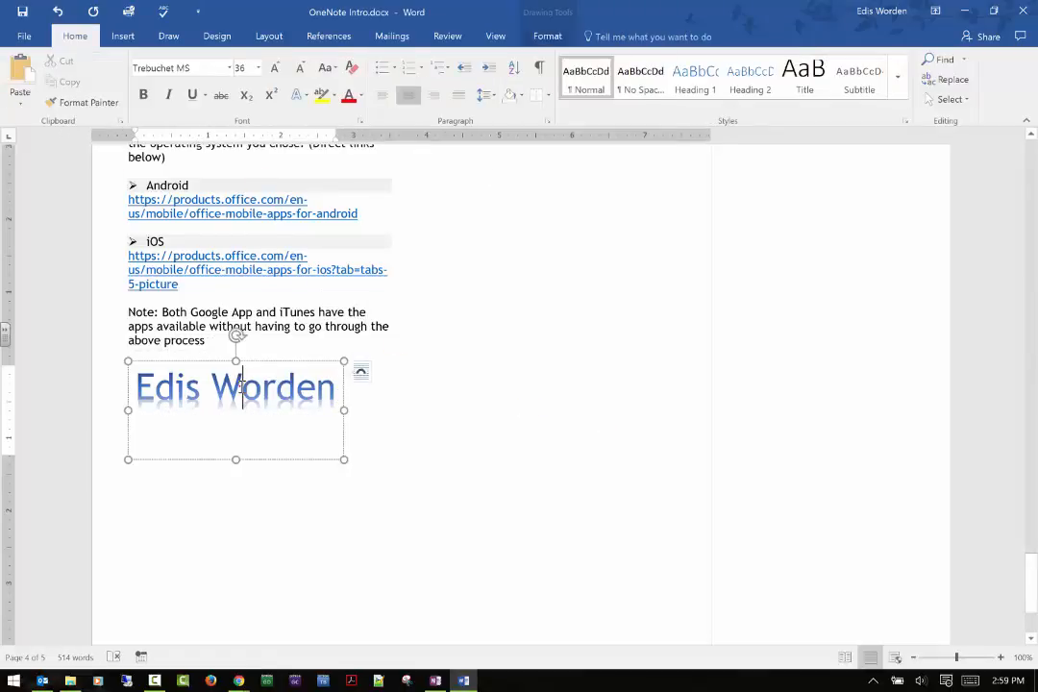
click(550, 32)
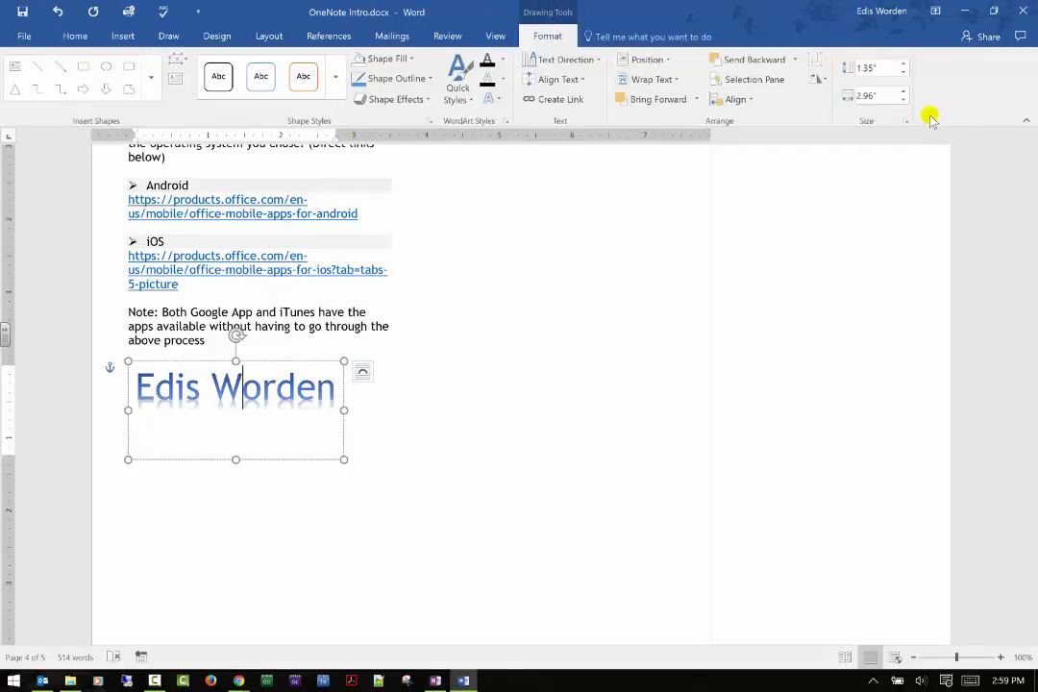
click(525, 359)
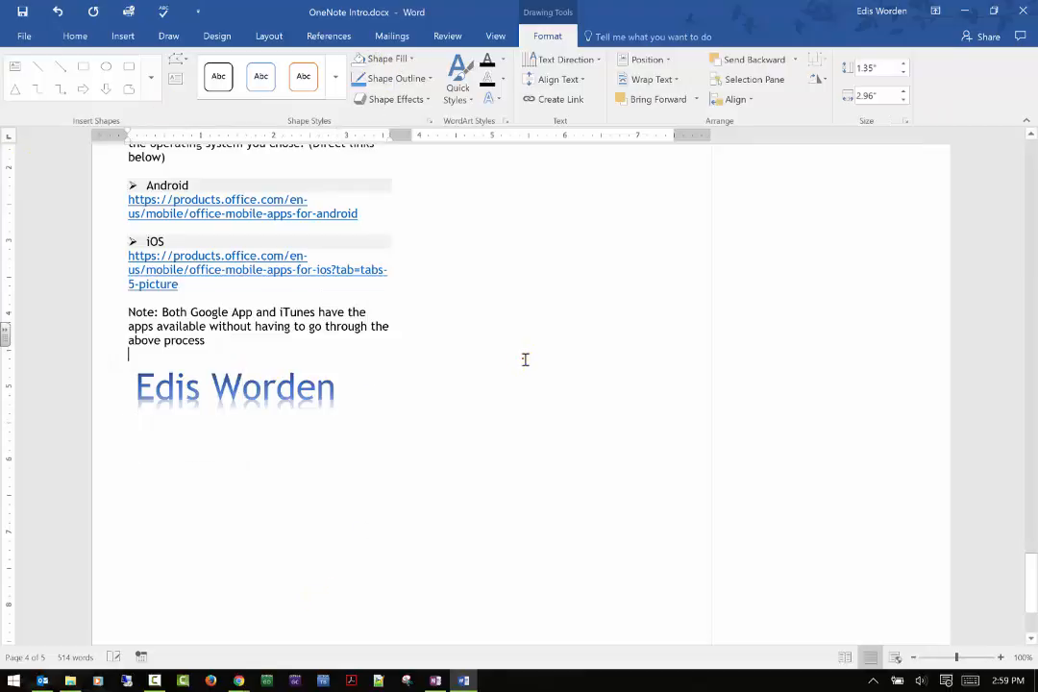
Apply a Dropped drop cap to the note paragraph on the last page, and switch its position to In margin.
click(117, 38)
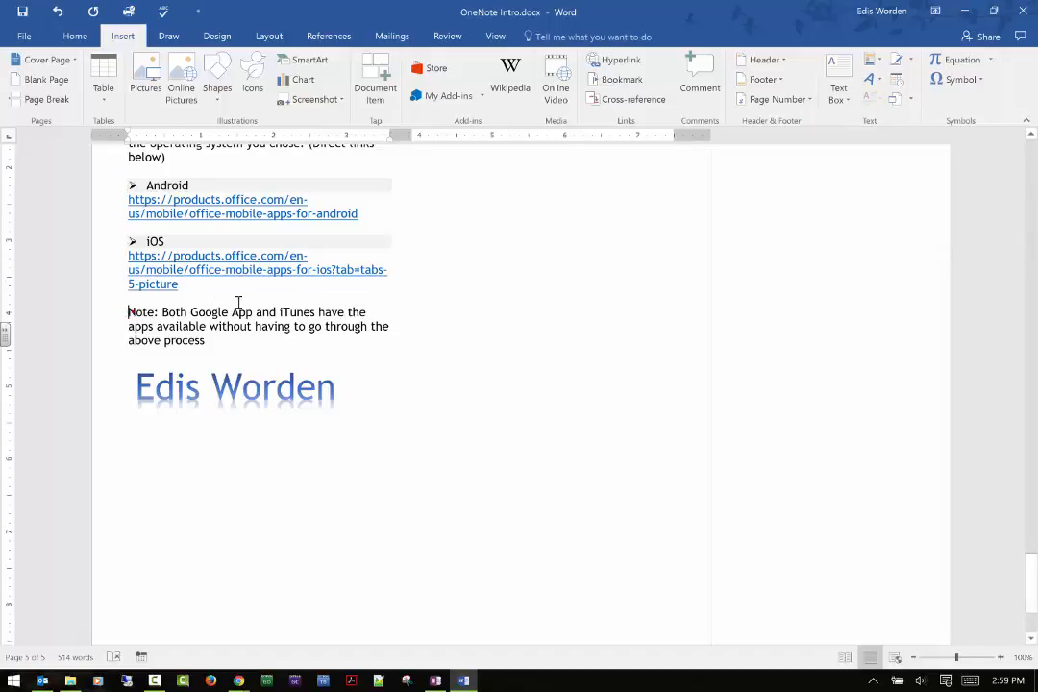
shift+click(401, 305)
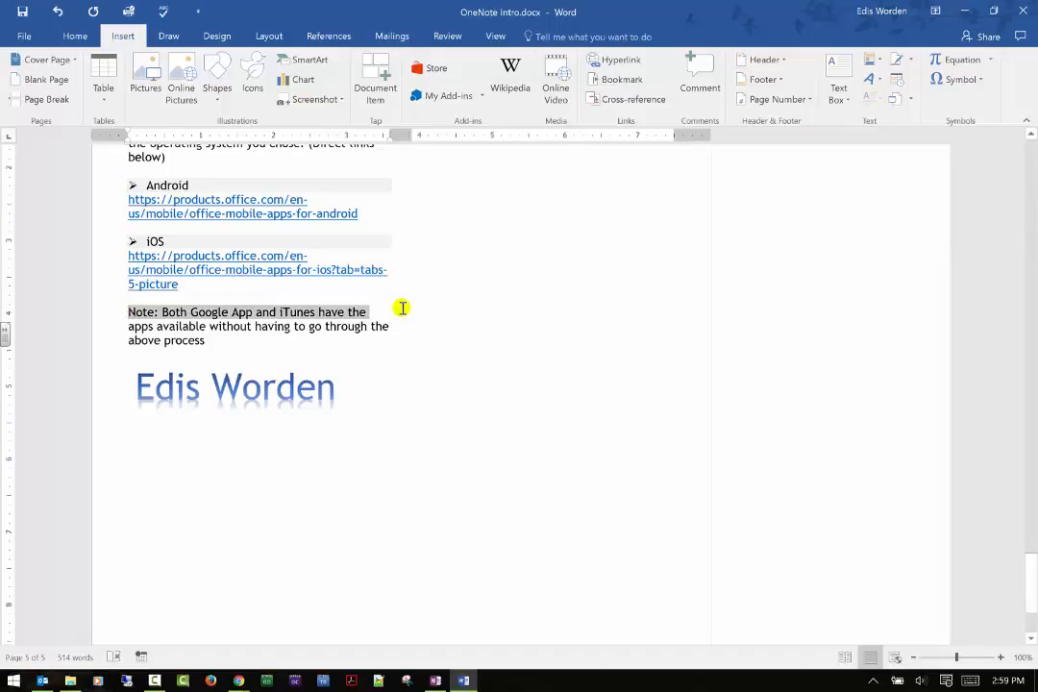
click(873, 99)
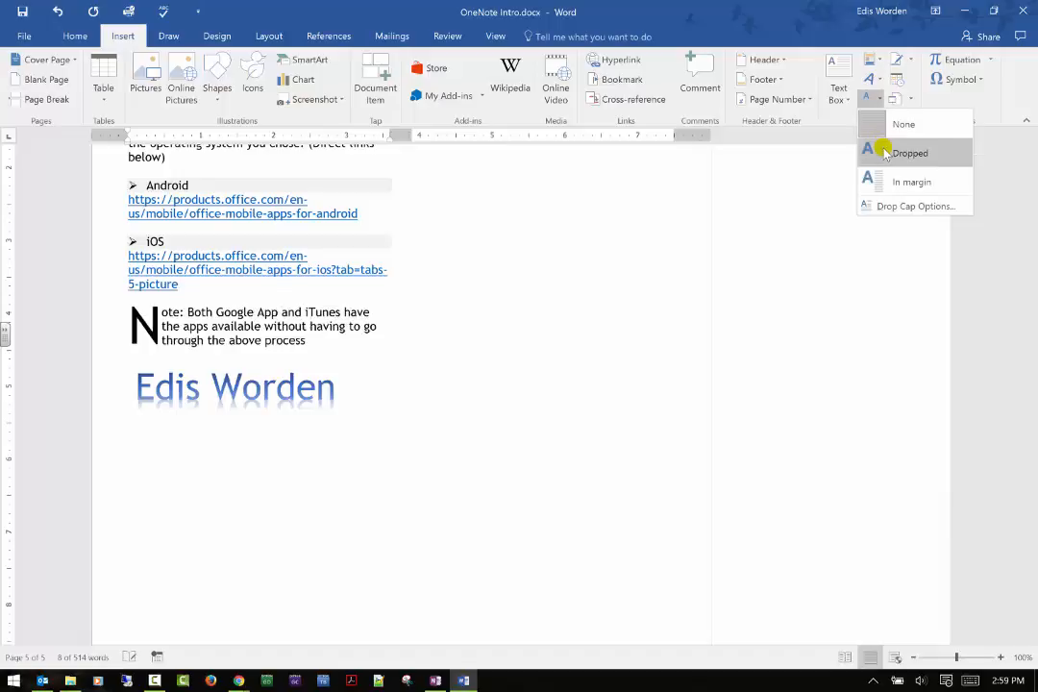
click(883, 154)
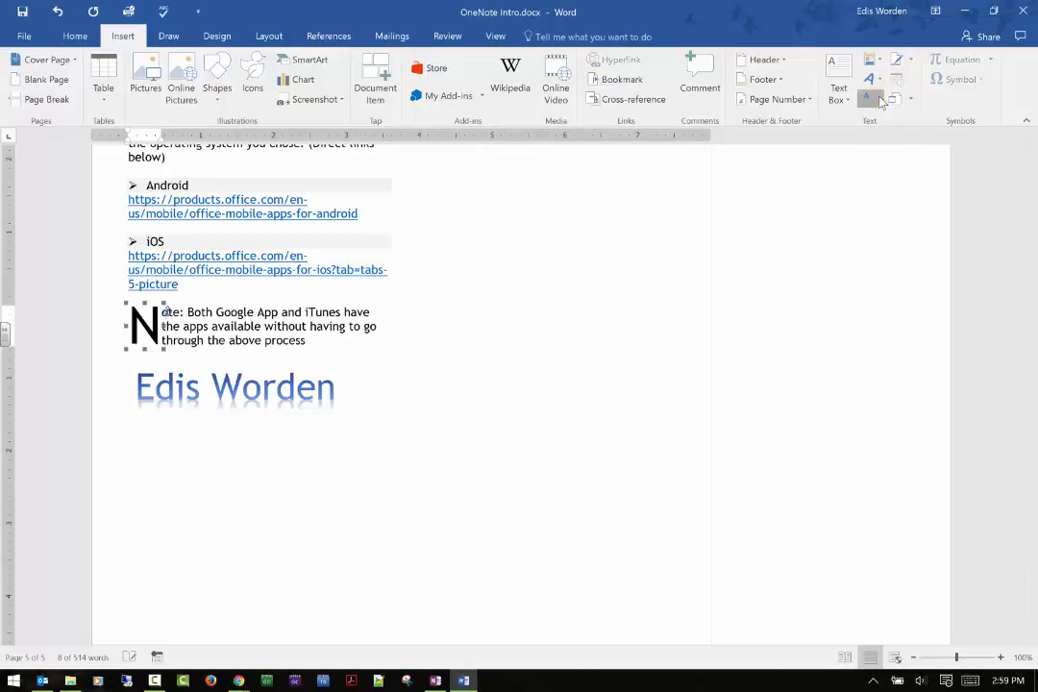
click(879, 101)
click(903, 178)
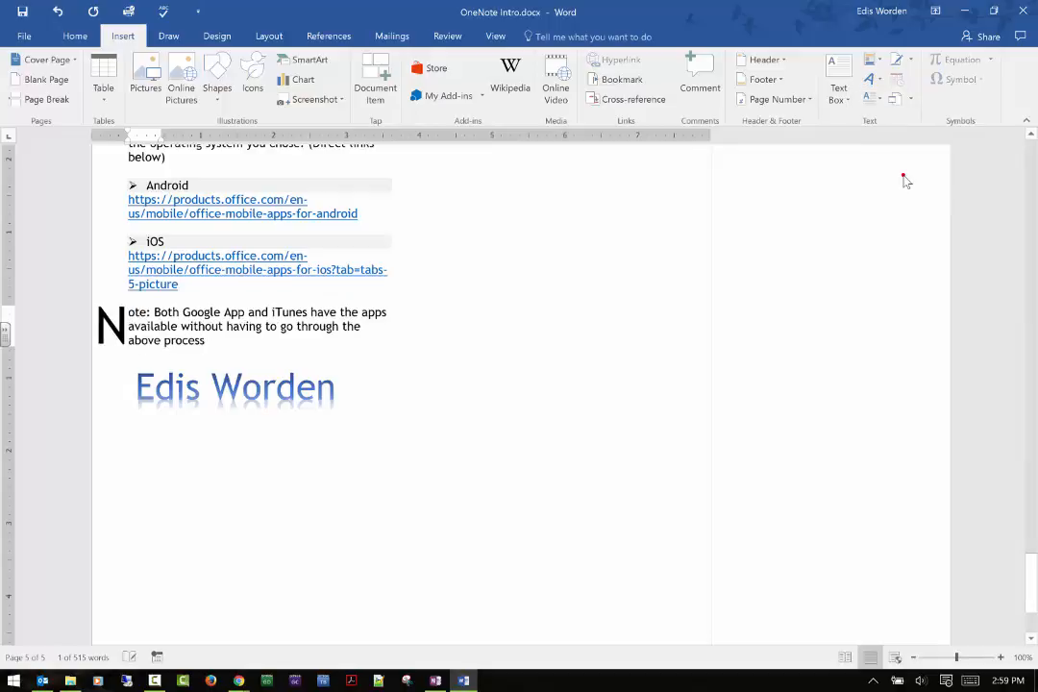
Set the note's drop cap font to Tahoma and reduce the lines to drop to a single-line height.
click(883, 103)
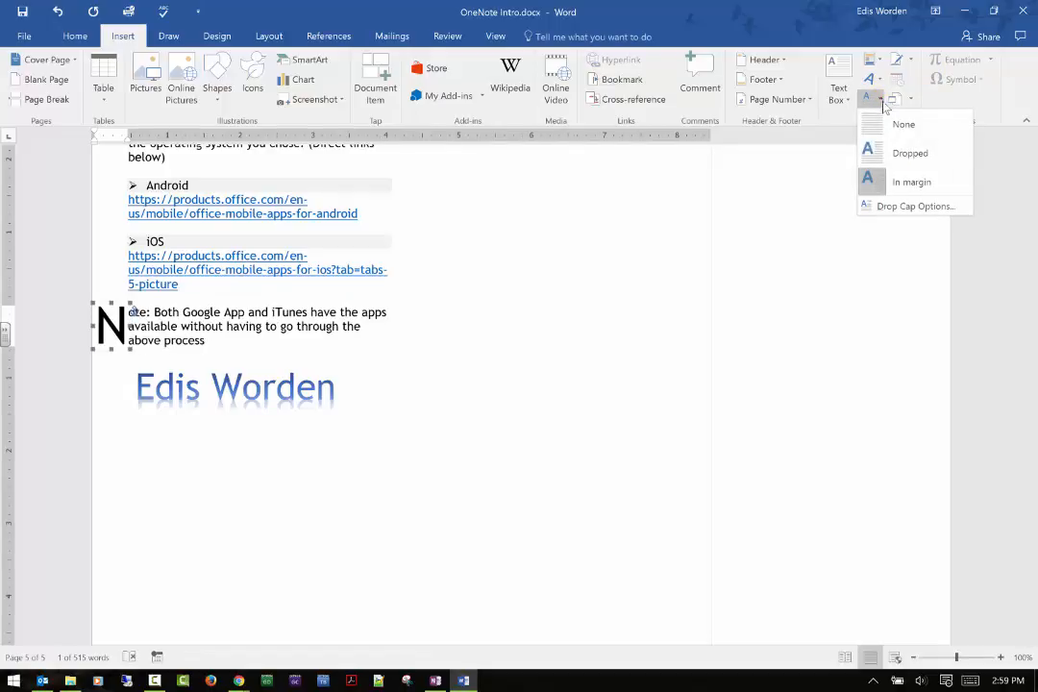
click(903, 206)
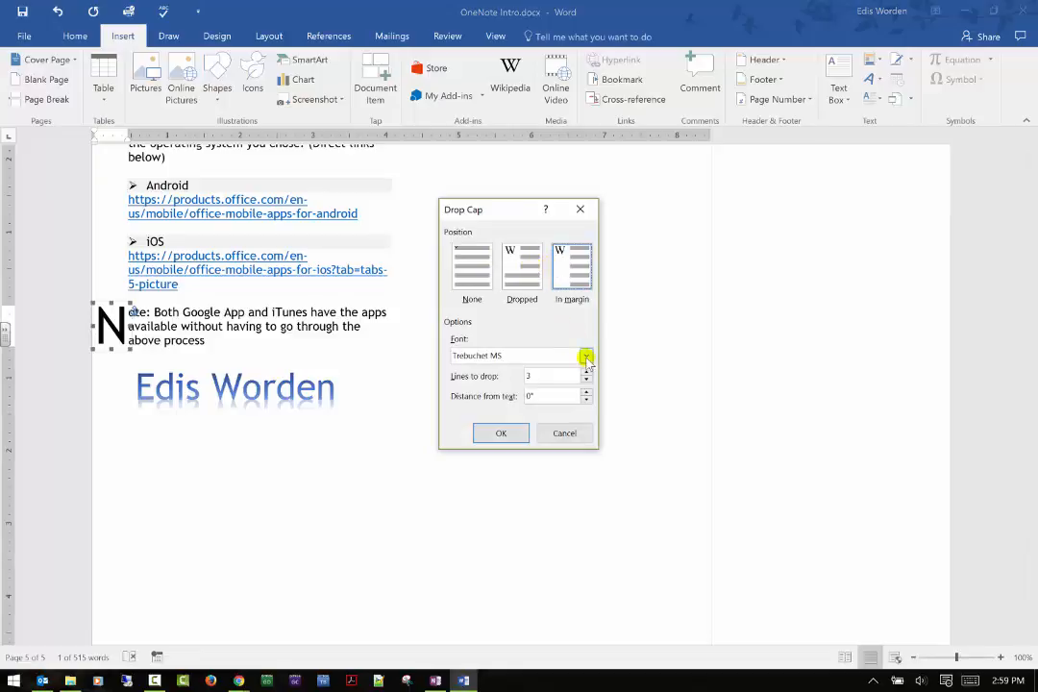
click(585, 357)
click(550, 395)
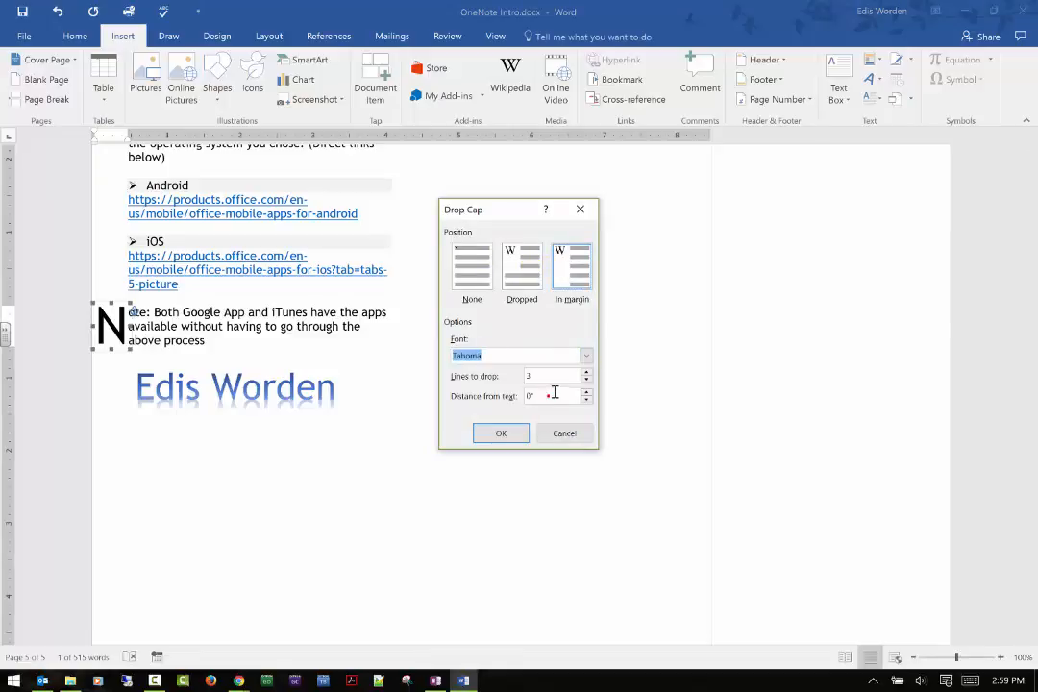
click(585, 382)
click(586, 382)
click(501, 432)
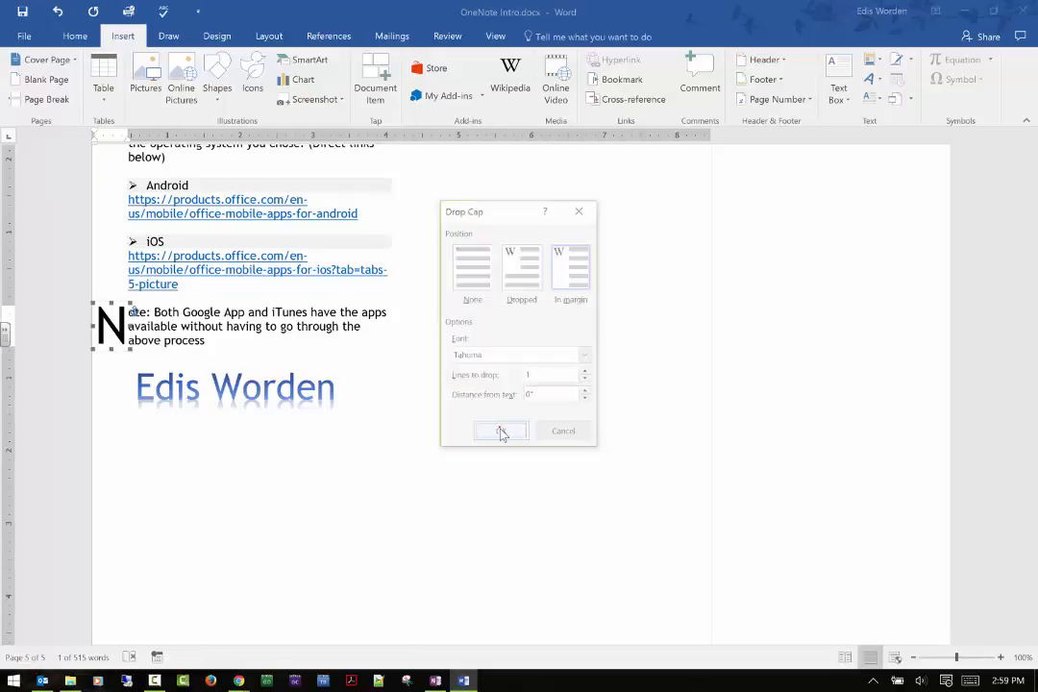
click(224, 336)
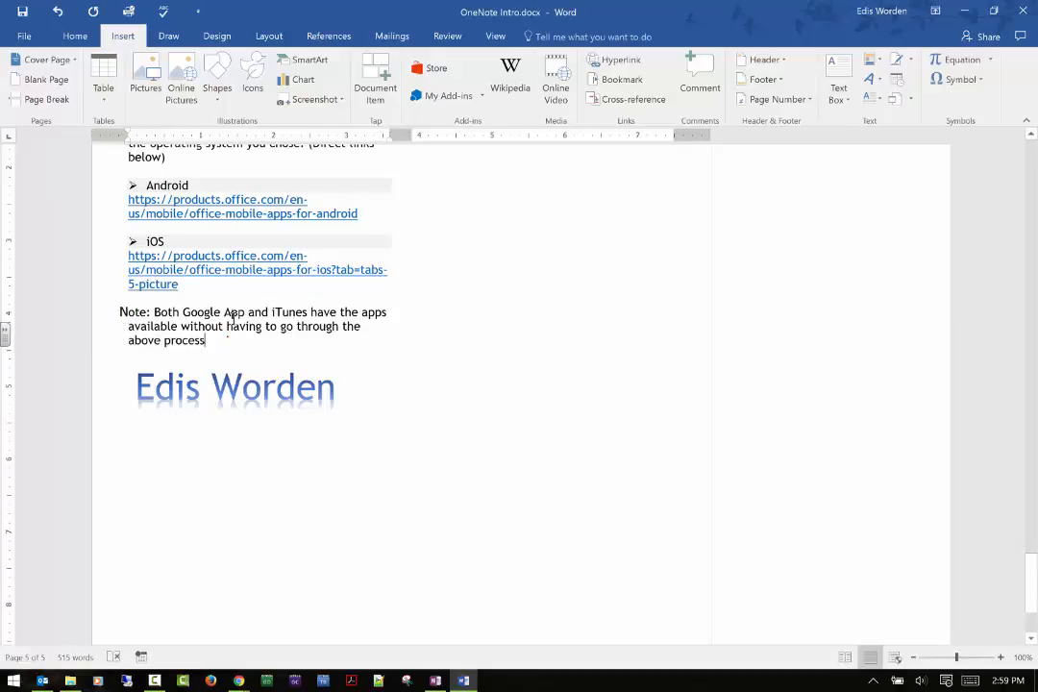
Change the note's drop cap to the Dropped position with 2 lines to drop.
click(119, 308)
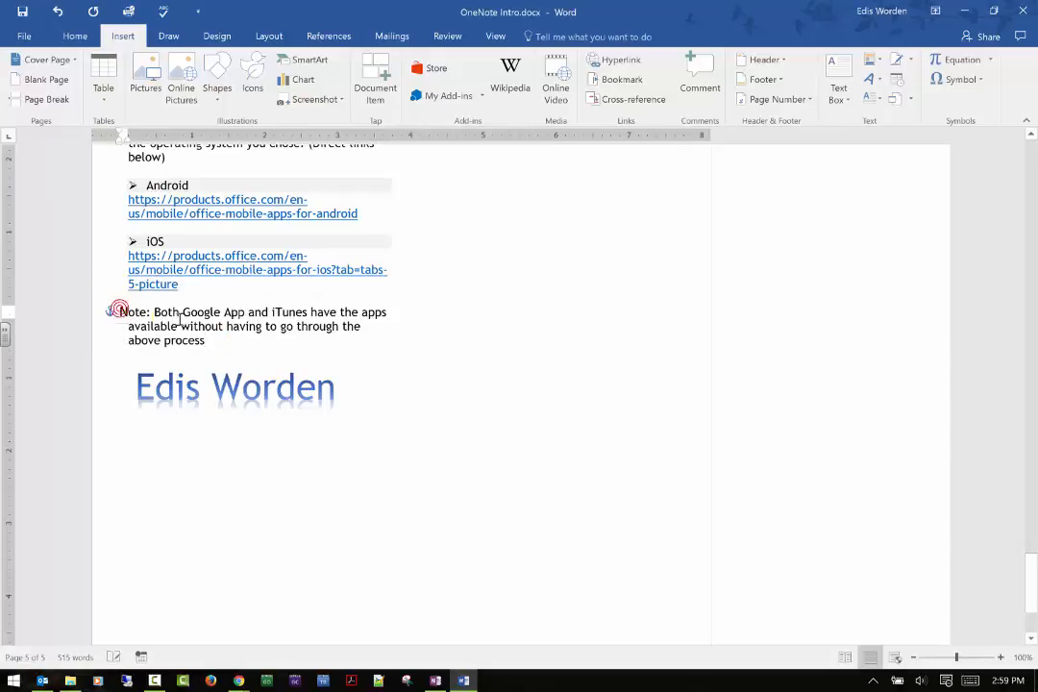
click(870, 98)
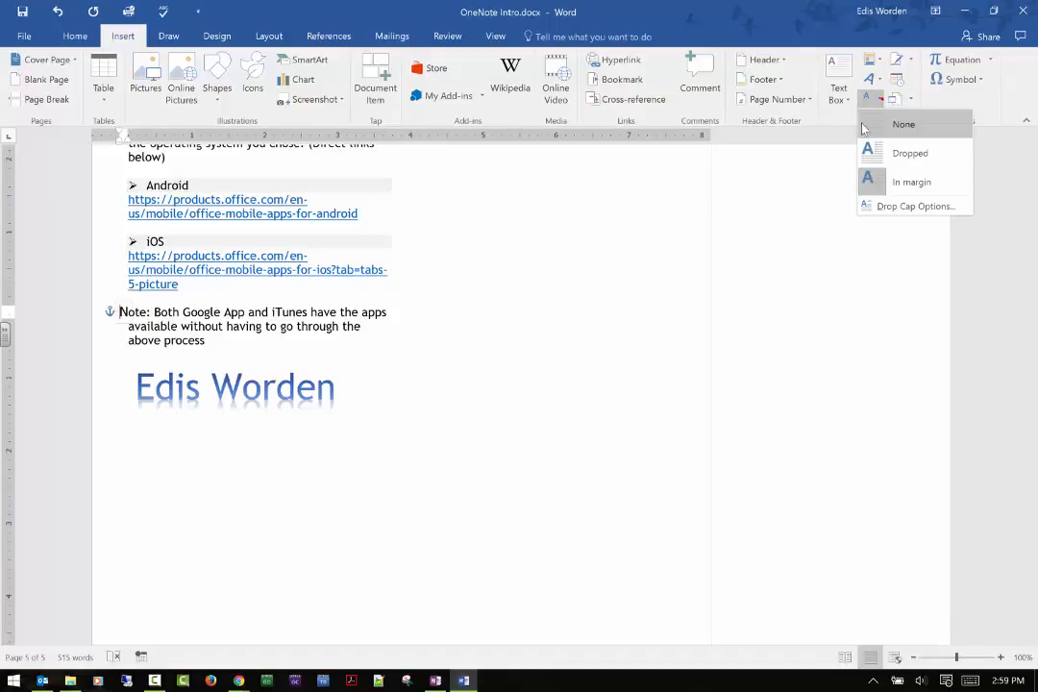
click(905, 206)
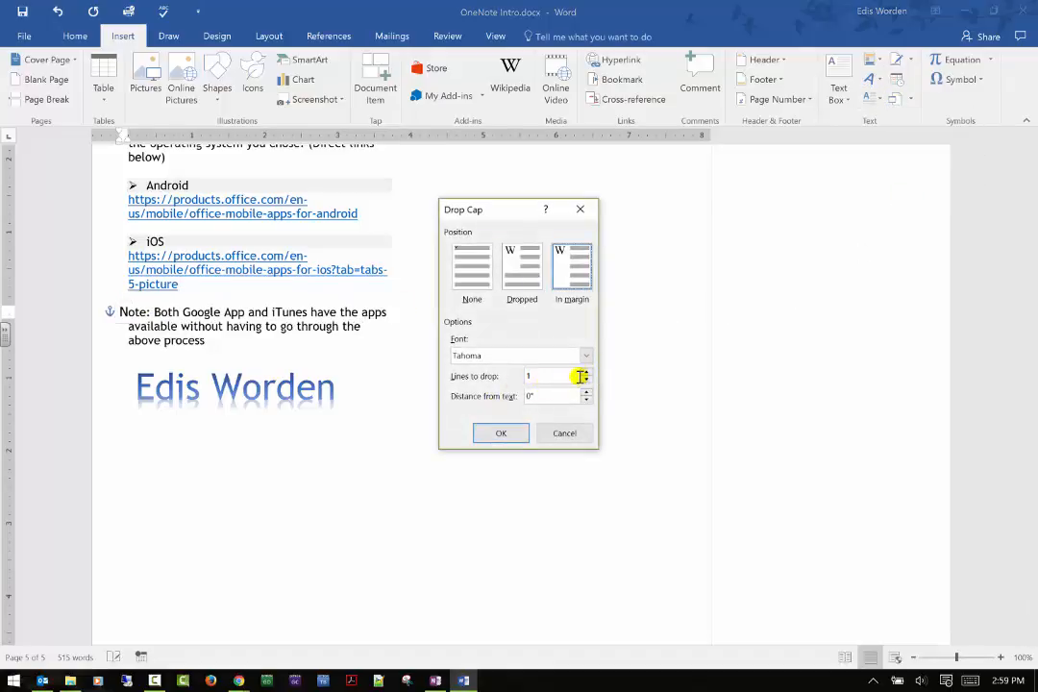
click(510, 257)
click(494, 433)
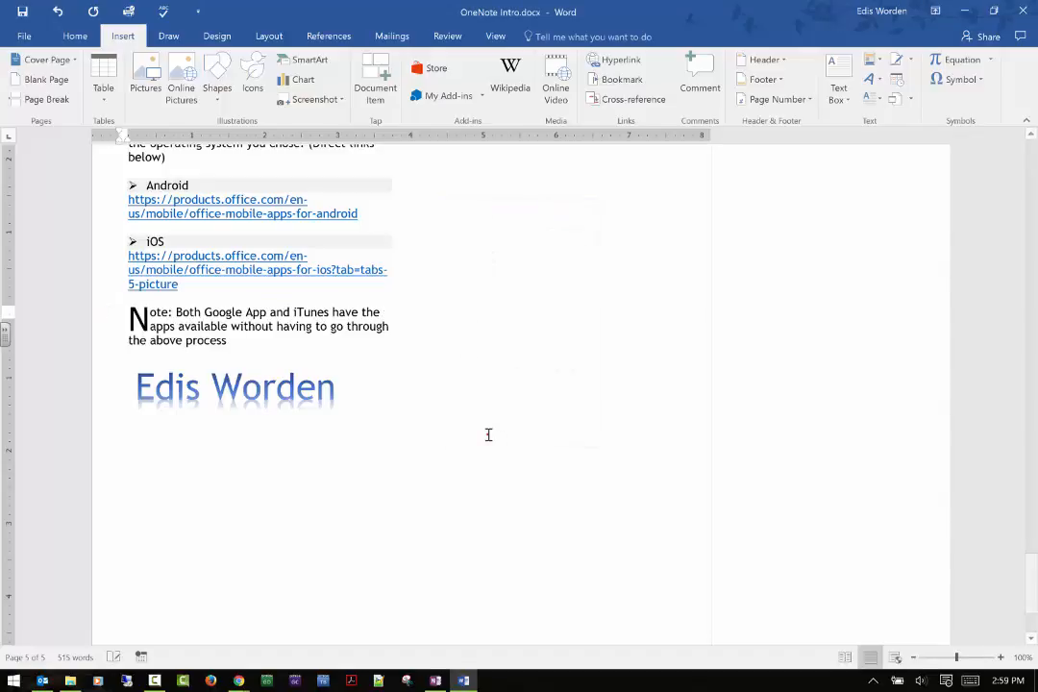
Place the cursor on the empty line above the note, and review the digital ID providers through Add Signature Services.
click(607, 299)
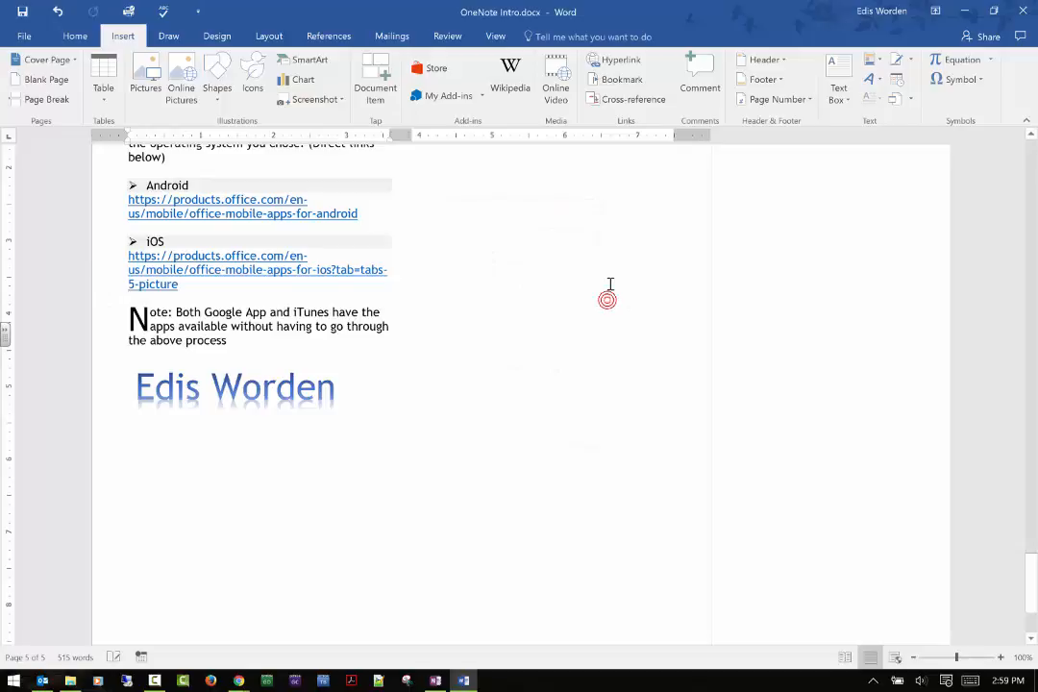
click(905, 99)
click(905, 99)
click(899, 59)
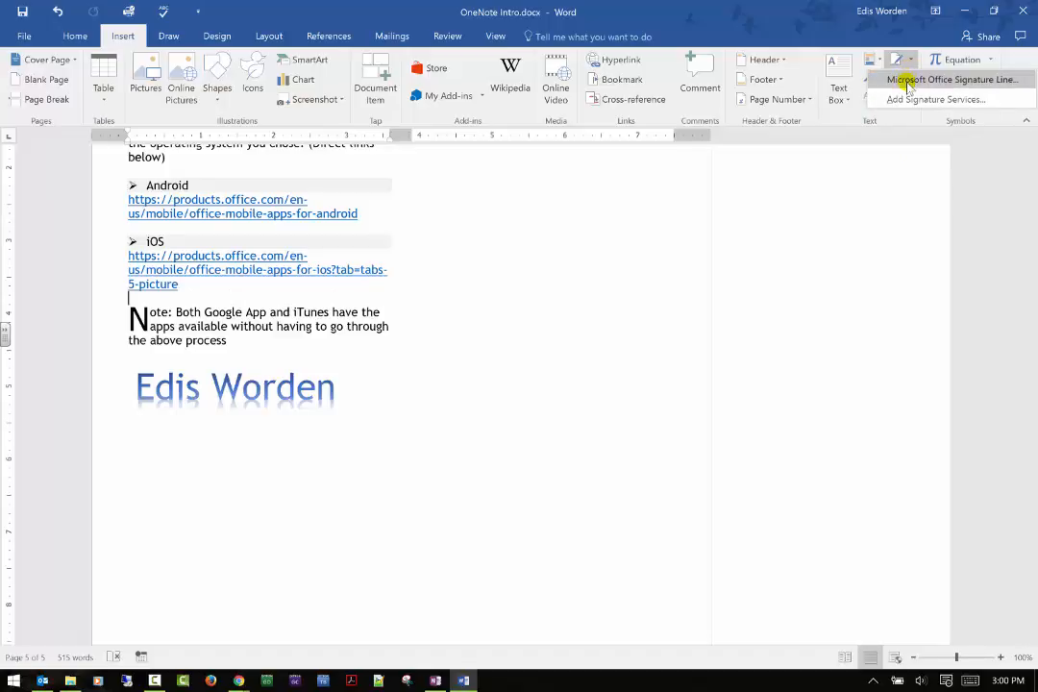
click(898, 99)
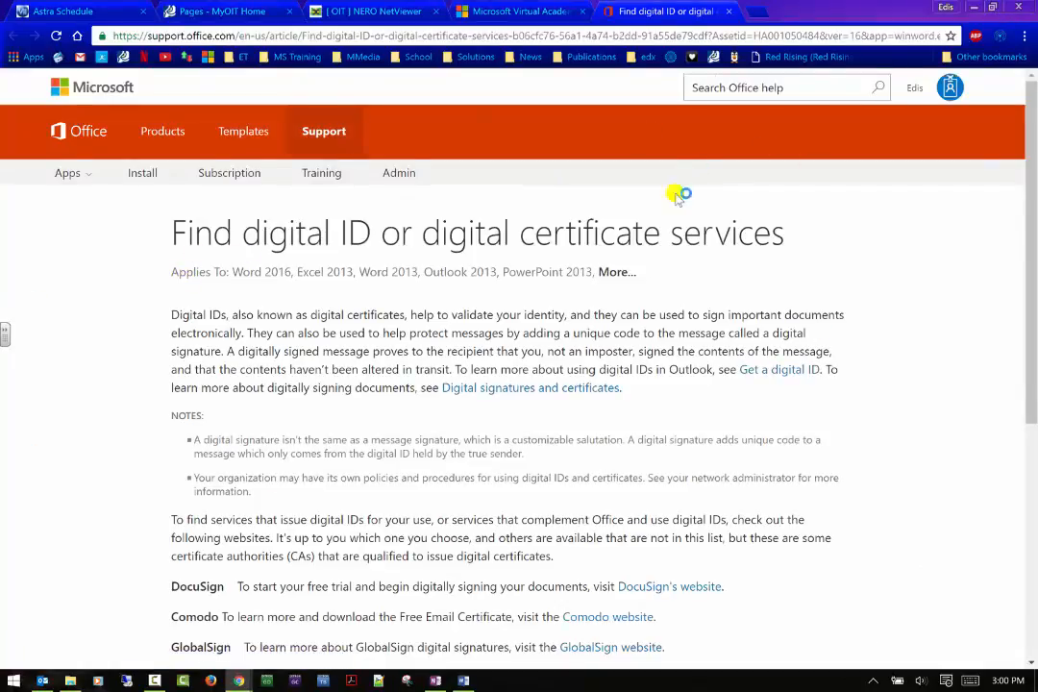
scroll(677, 195, down, 5)
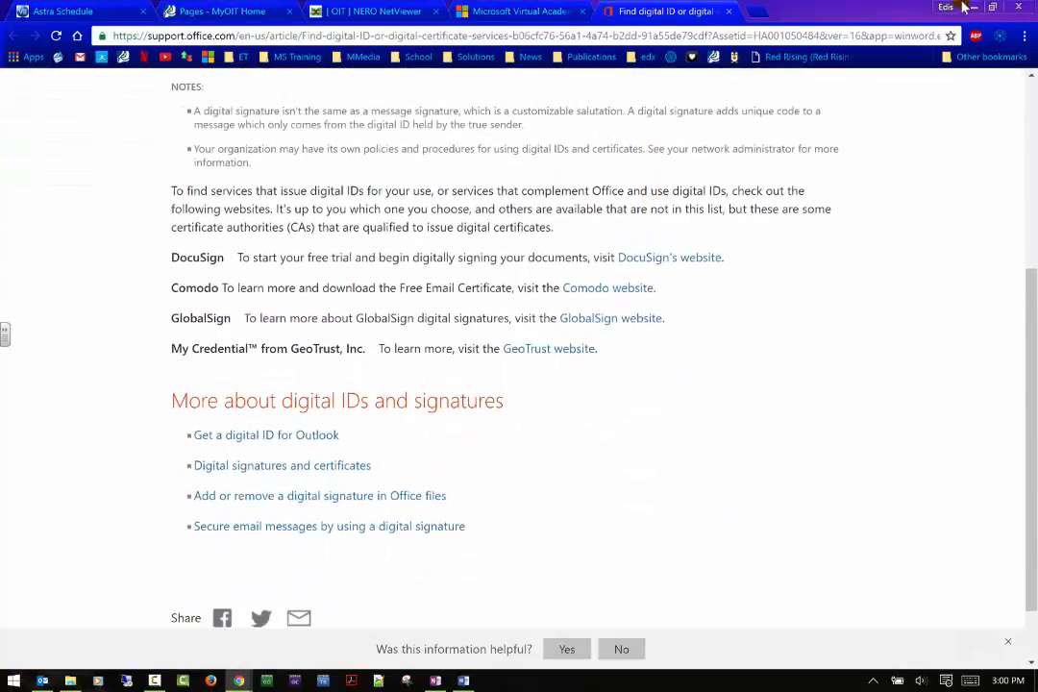
click(973, 7)
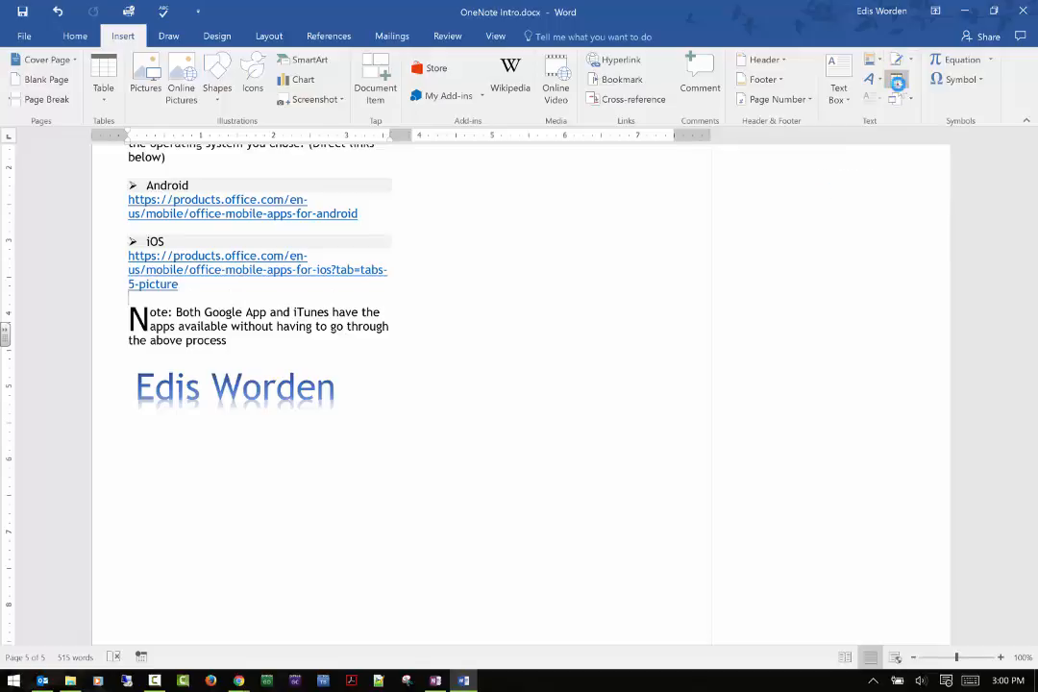
Insert the date on the empty line above the note in the "Wednesday, December 28, 2016" format, without automatic updating.
click(896, 83)
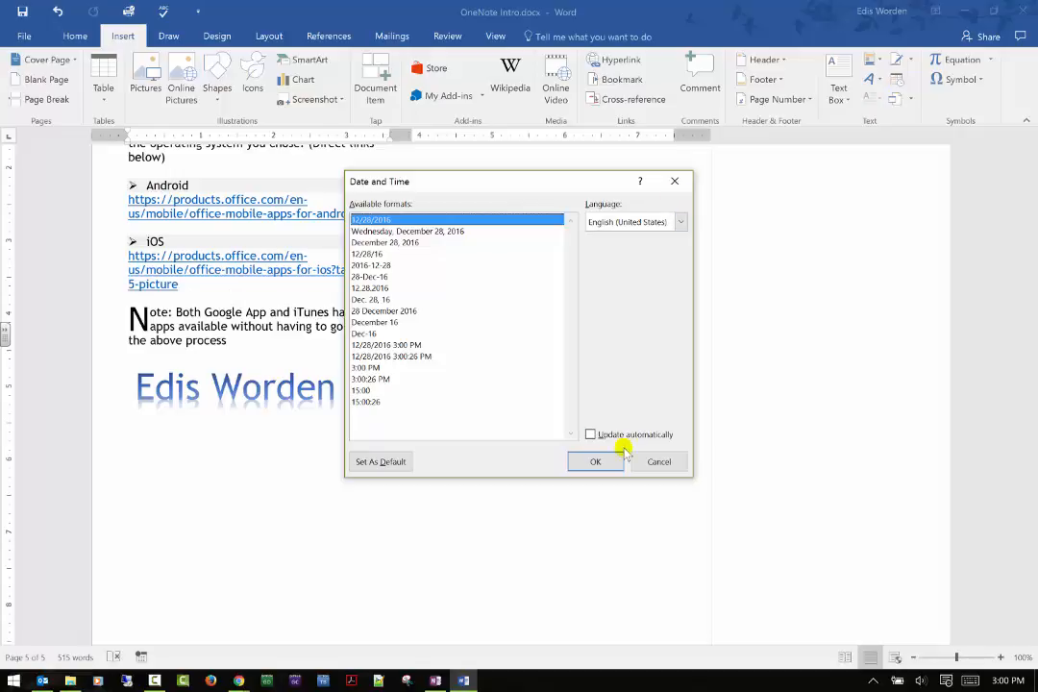
click(406, 231)
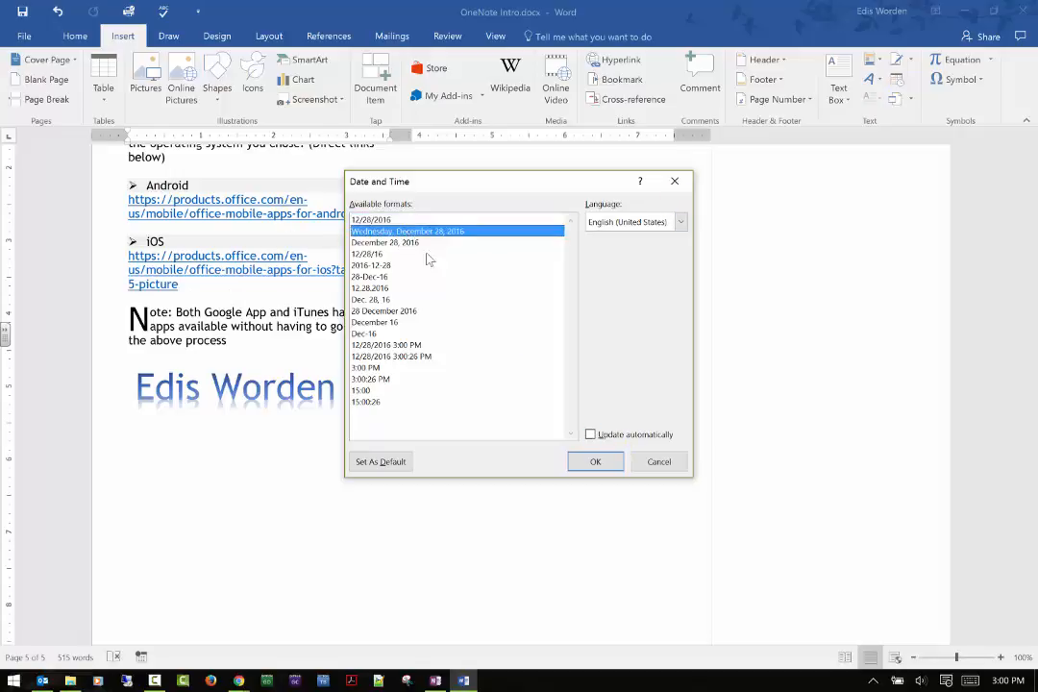
click(589, 461)
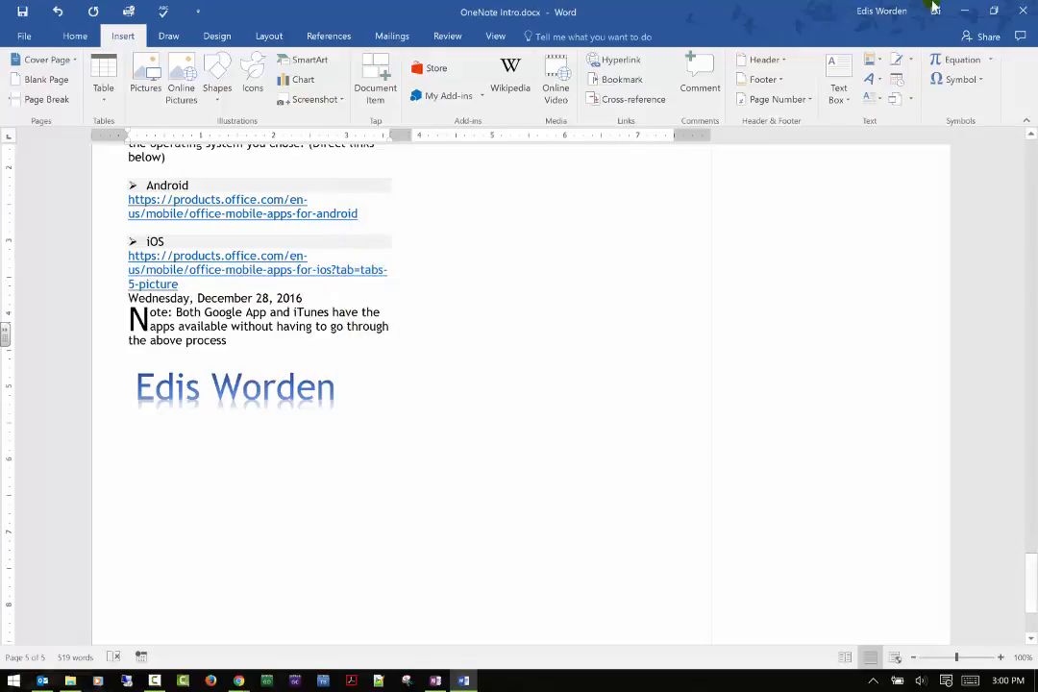
Examine the object types, the Create from File options and the Text from File choice for embedding objects, without inserting anything.
click(911, 104)
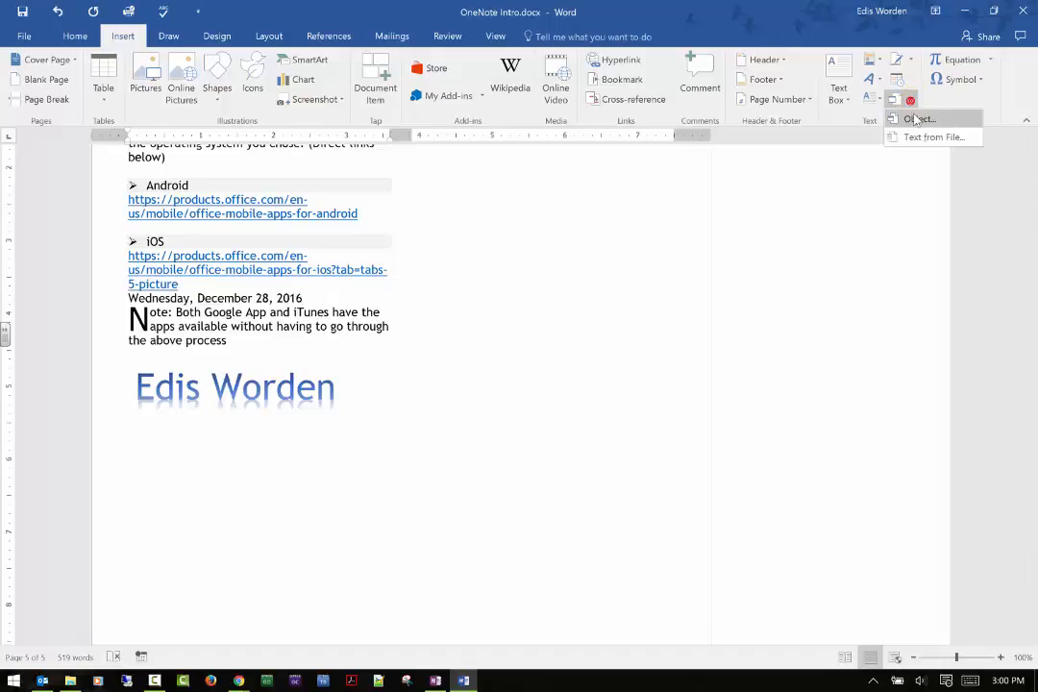
click(453, 369)
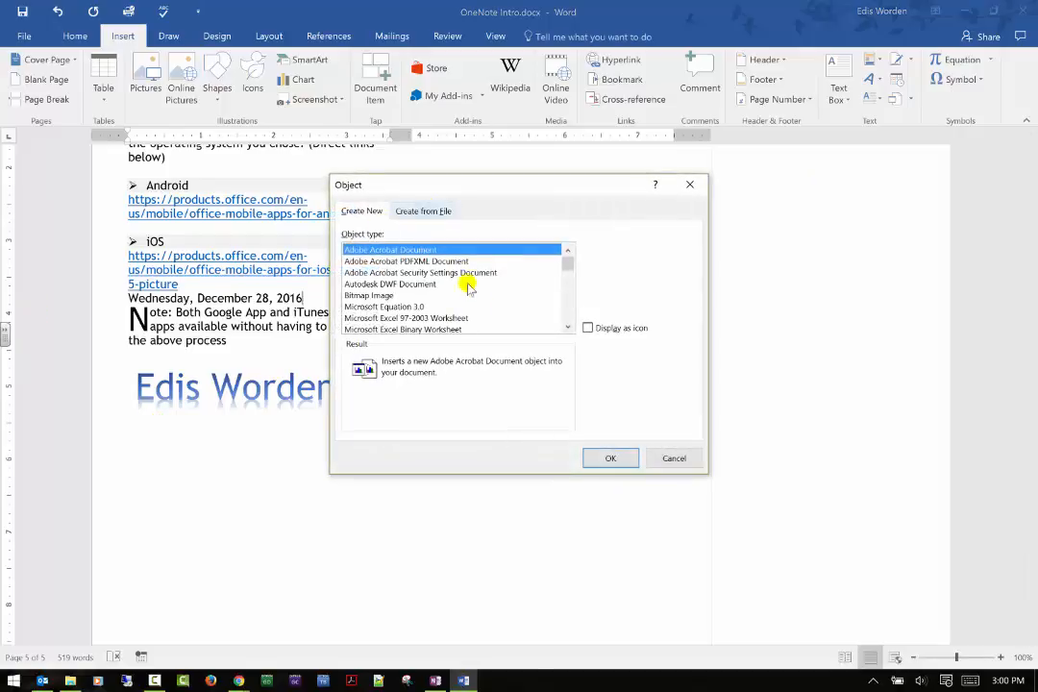
scroll(462, 287, down, 3)
scroll(461, 286, down, 5)
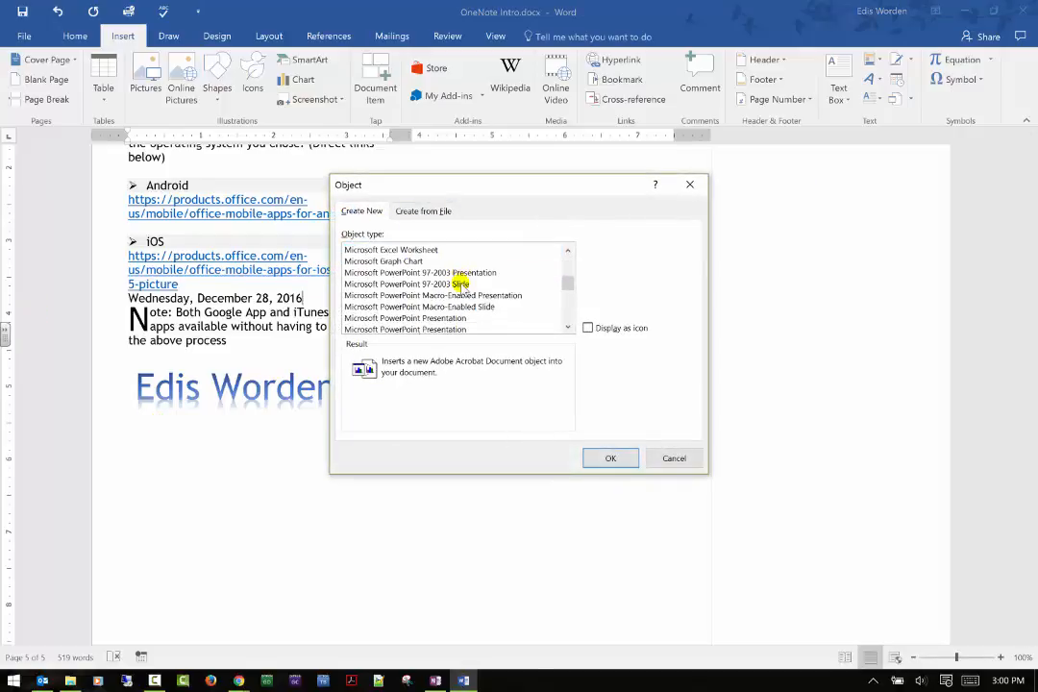
scroll(456, 281, down, 2)
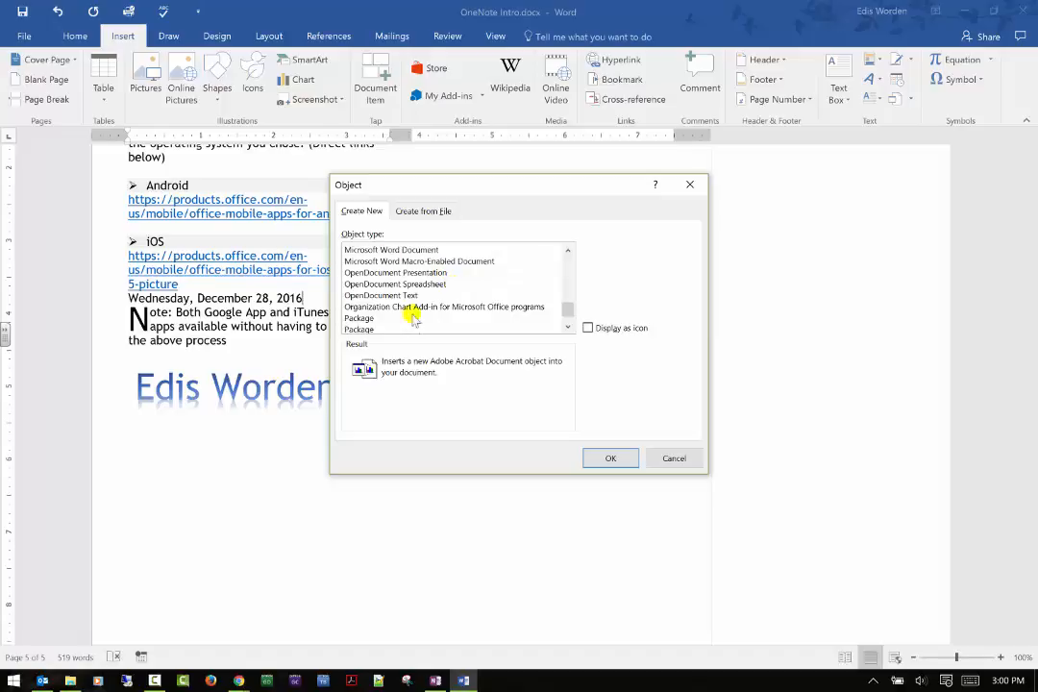
scroll(423, 279, down, 1)
scroll(389, 309, up, 4)
scroll(389, 310, up, 8)
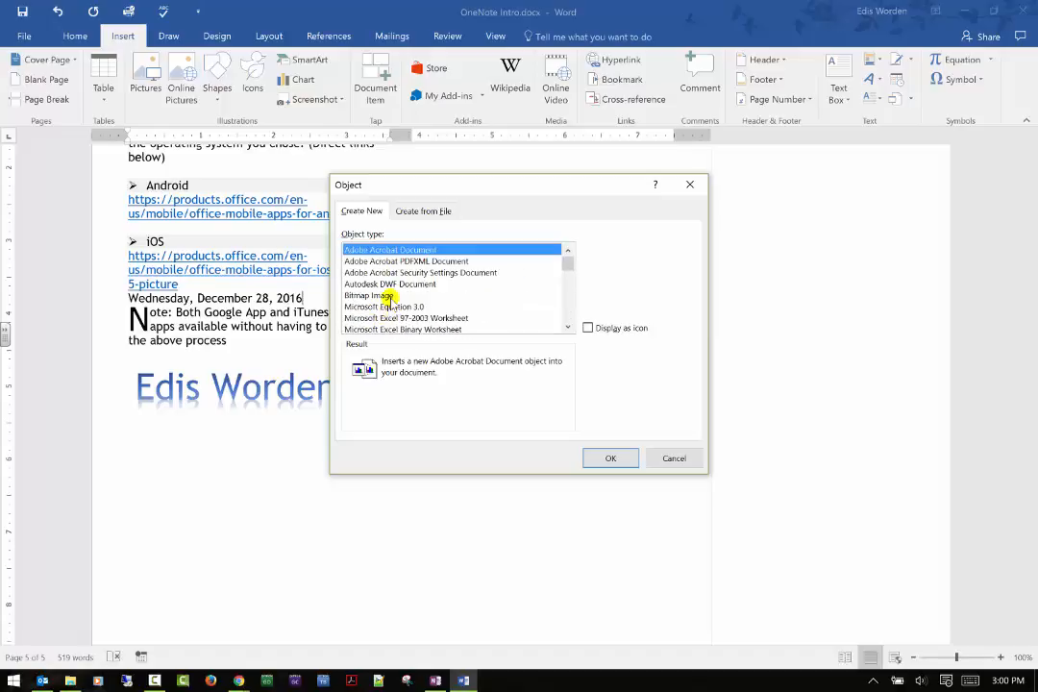
click(415, 211)
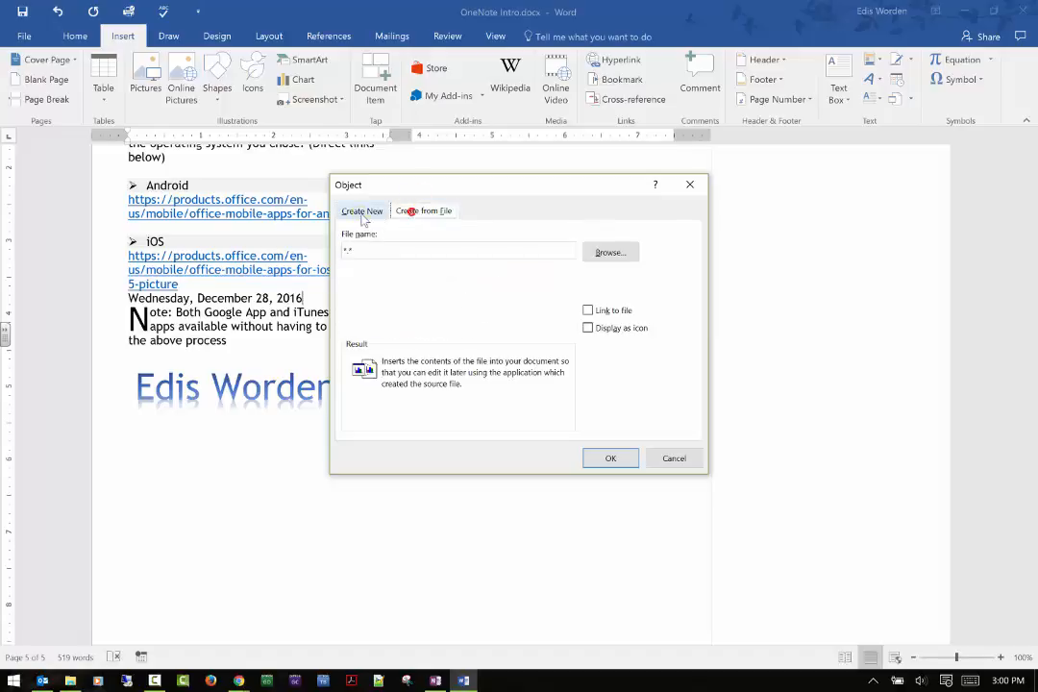
click(364, 213)
click(424, 213)
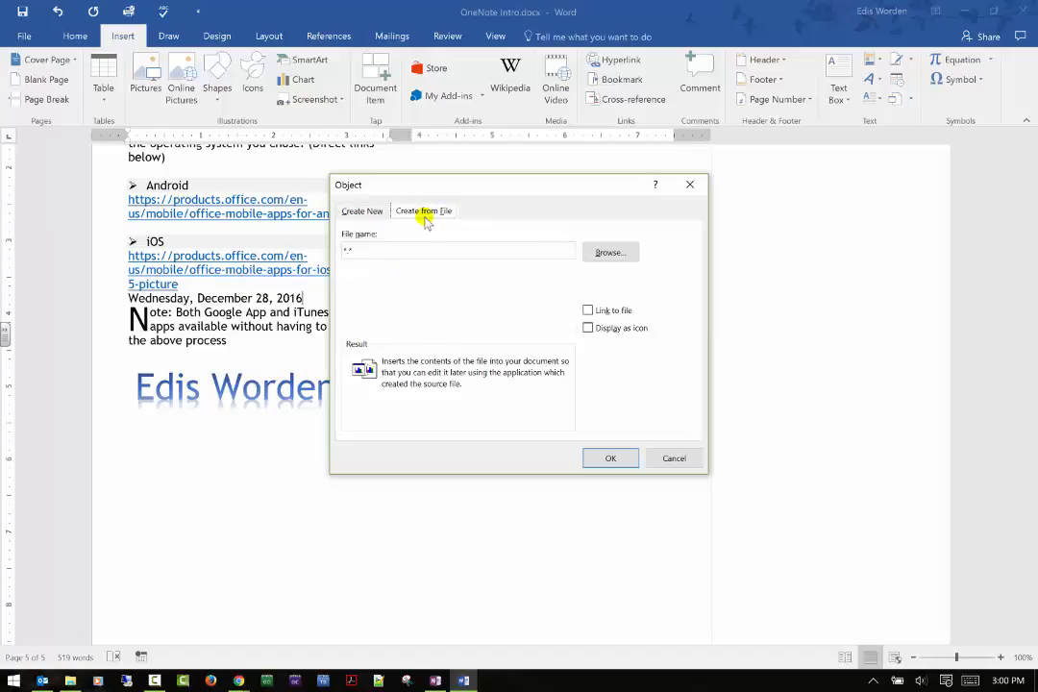
click(659, 455)
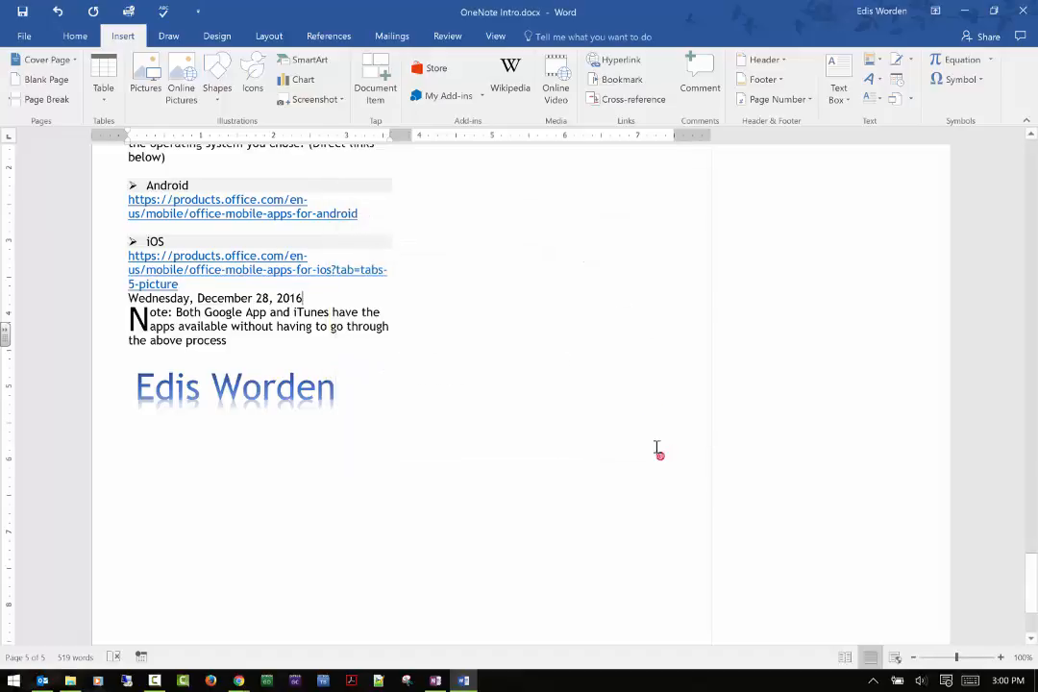
click(909, 99)
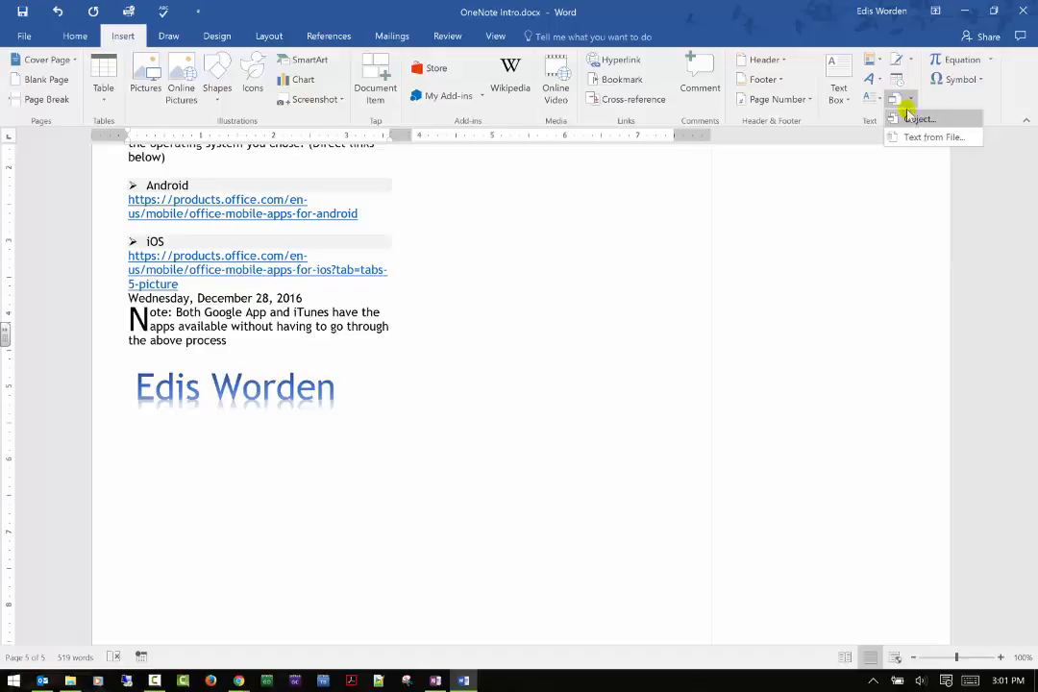
click(507, 350)
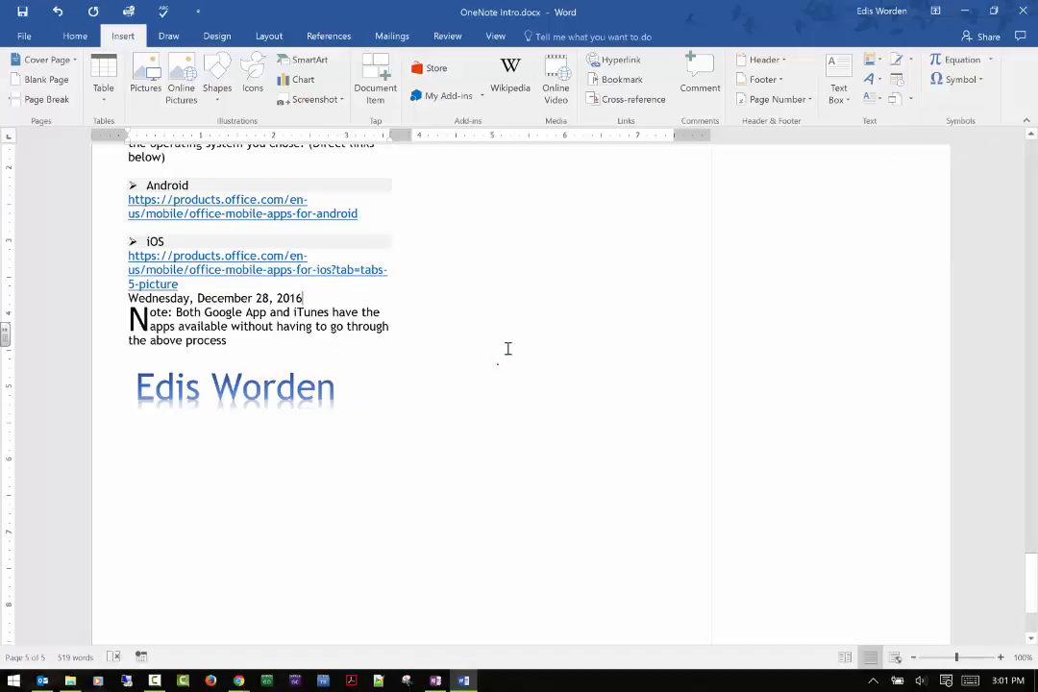
Insert the built-in binomial theorem equation after the date and select the whole equation.
click(988, 61)
click(872, 211)
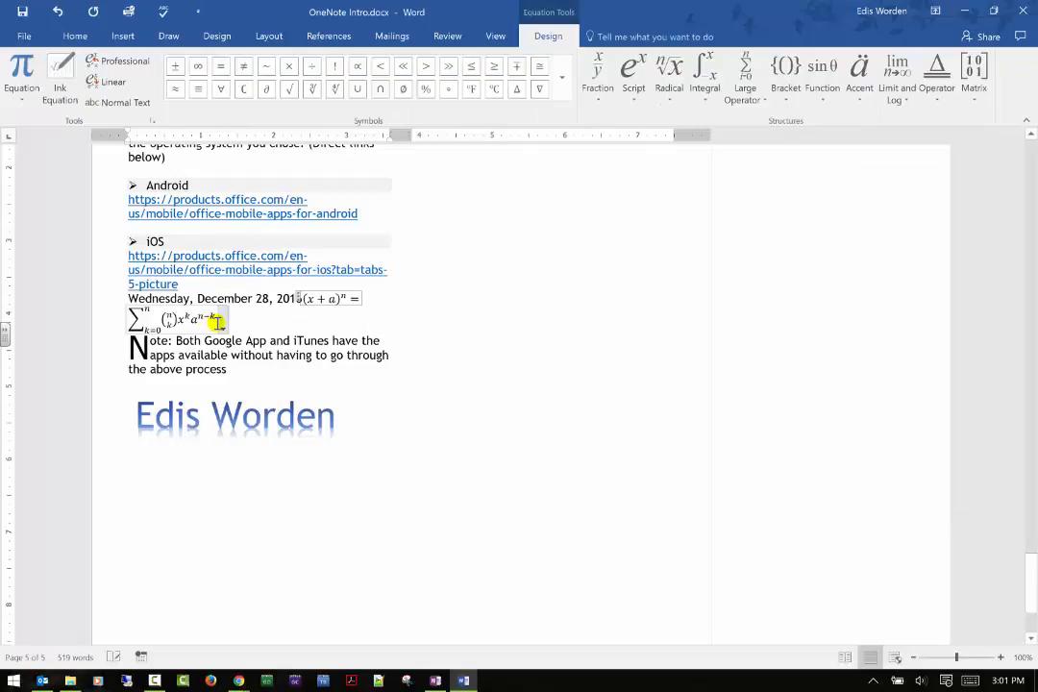
click(222, 328)
click(222, 328)
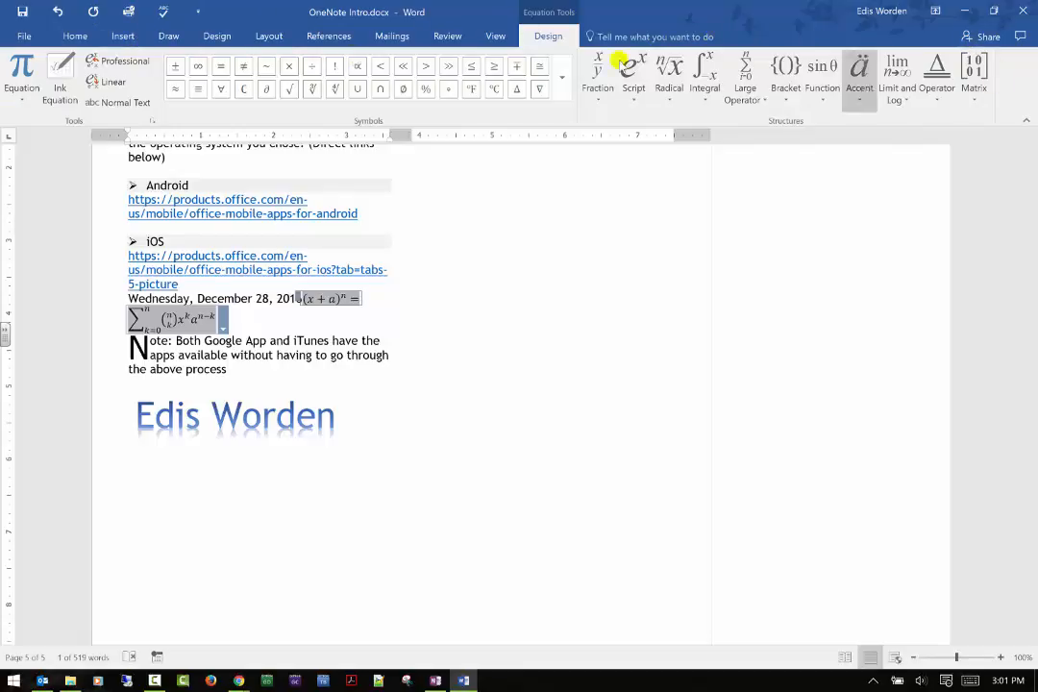
Replace the selected equation after the date with the club symbol (♣).
click(77, 36)
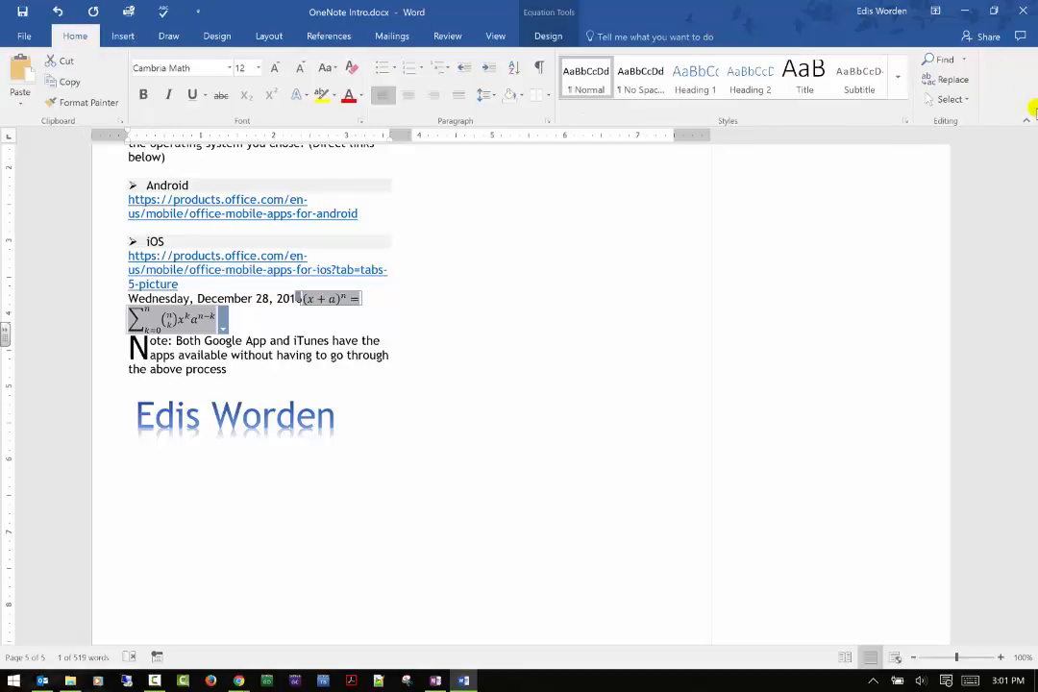
click(122, 36)
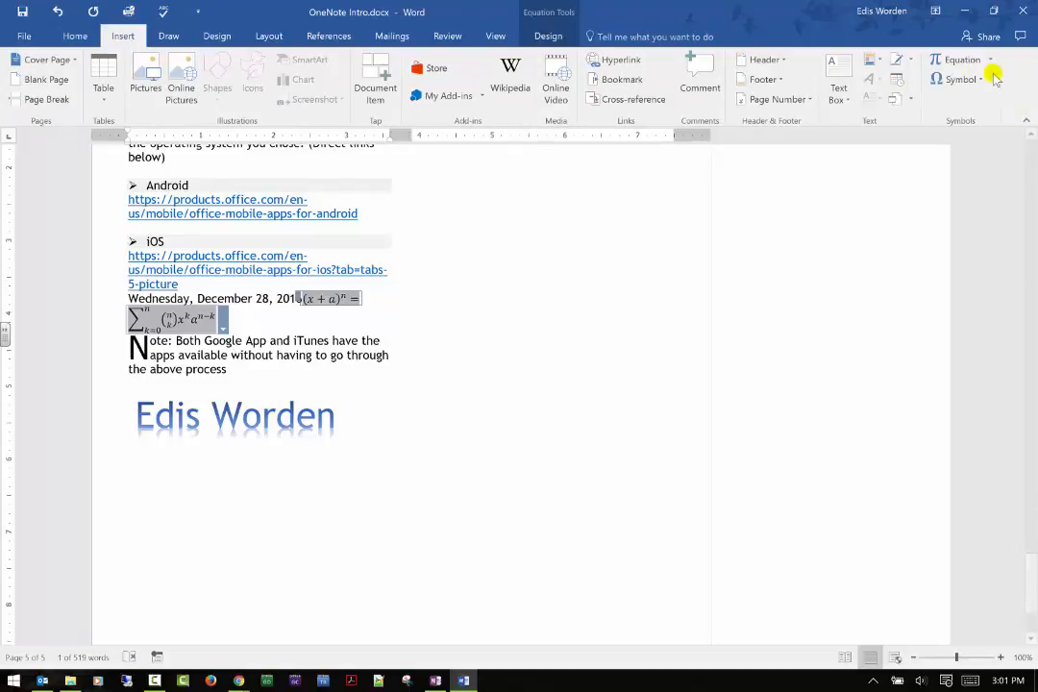
click(961, 79)
click(978, 100)
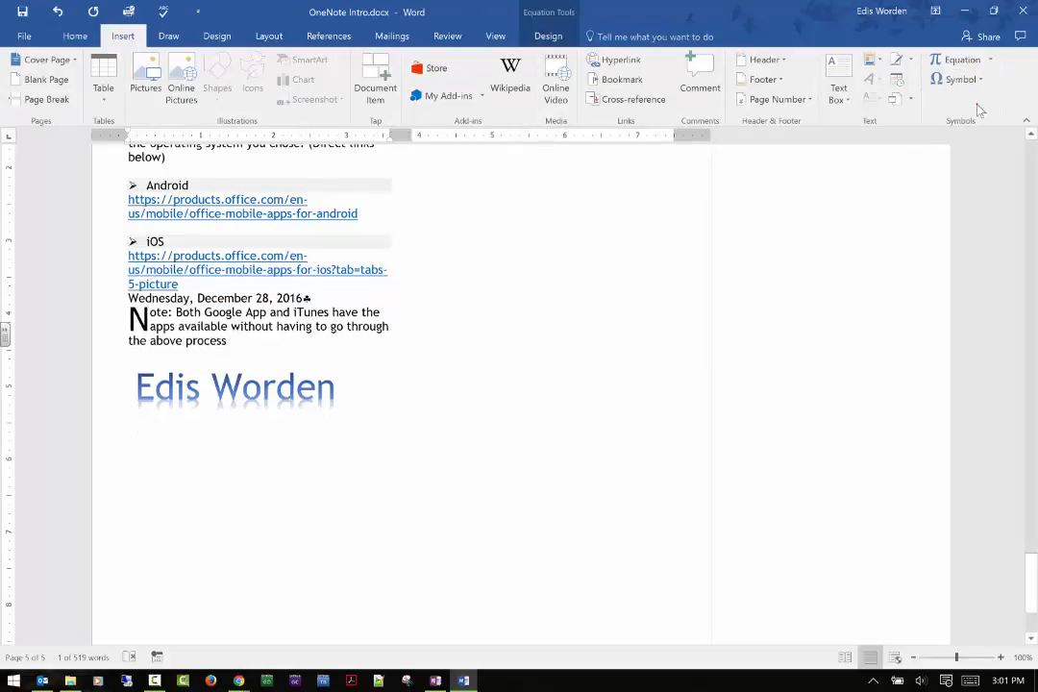
Insert the µ and β symbols on the empty line between the note and the WordArt.
click(472, 375)
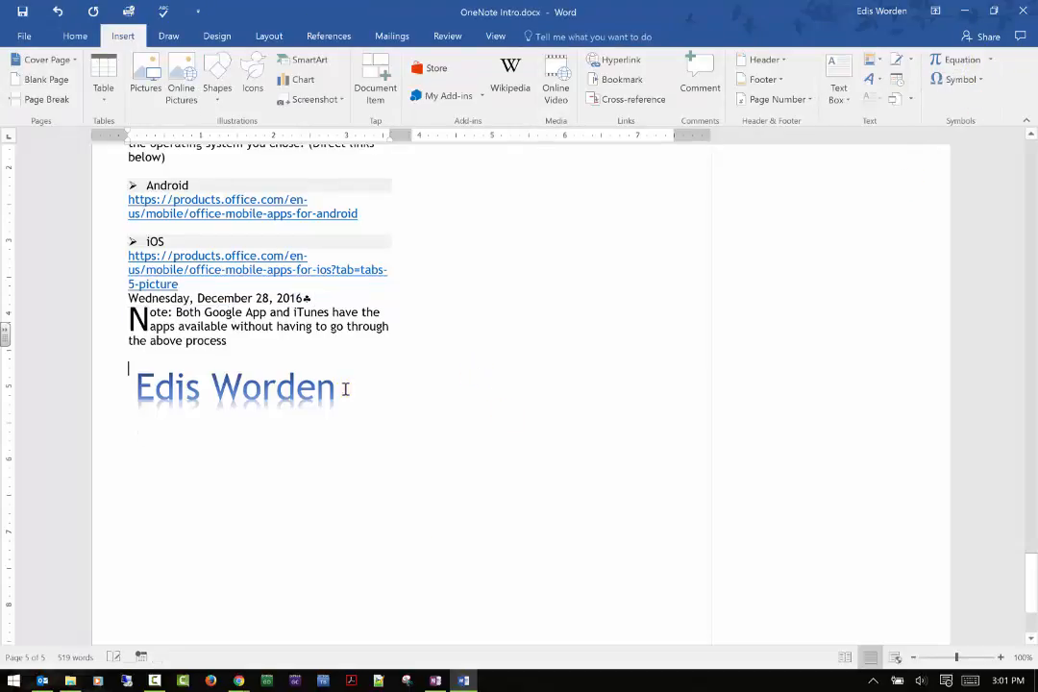
click(961, 79)
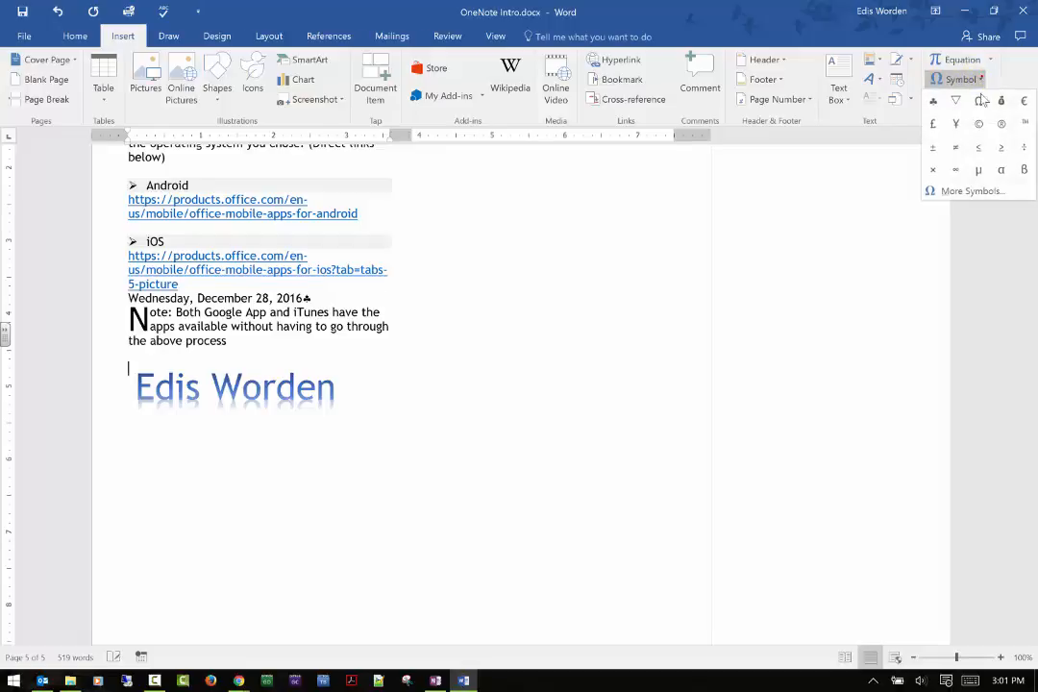
click(981, 169)
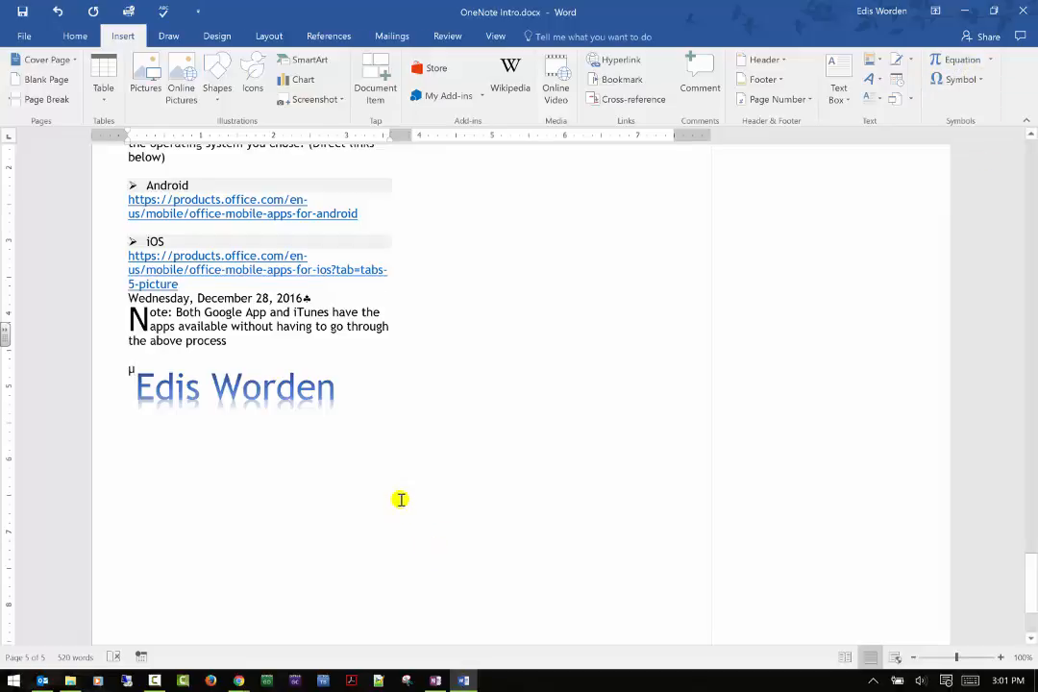
click(982, 81)
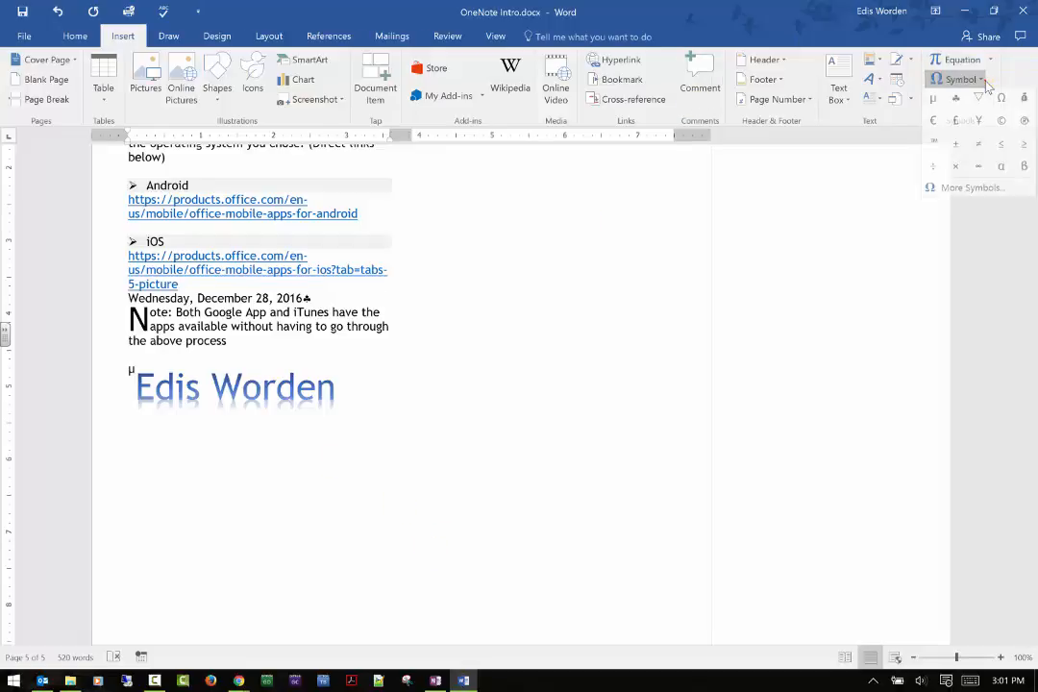
click(1023, 169)
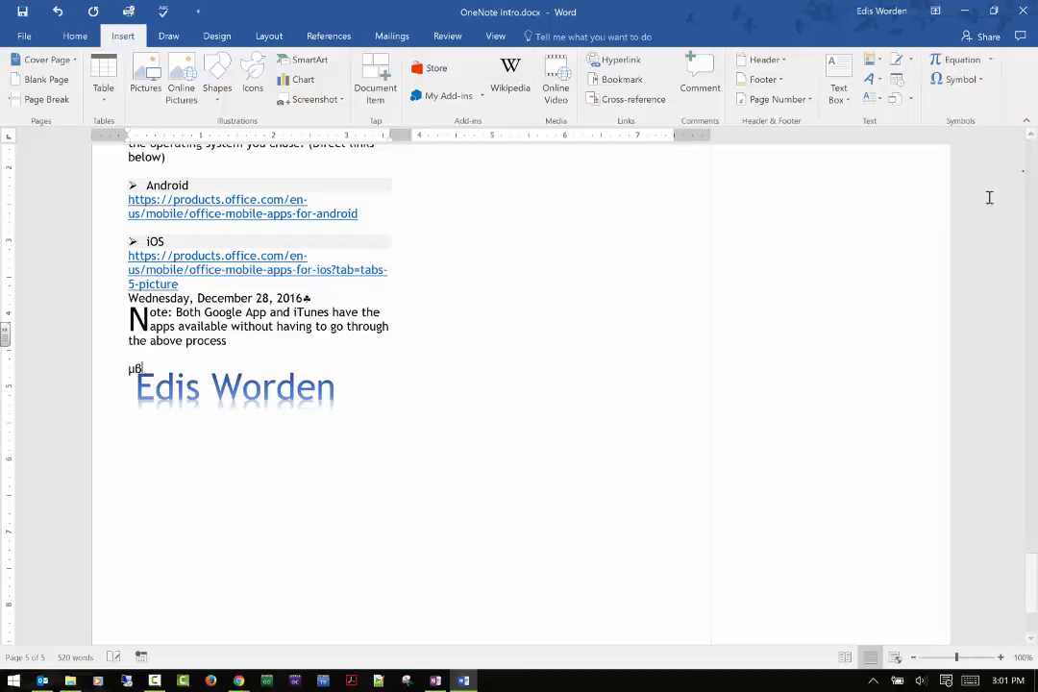